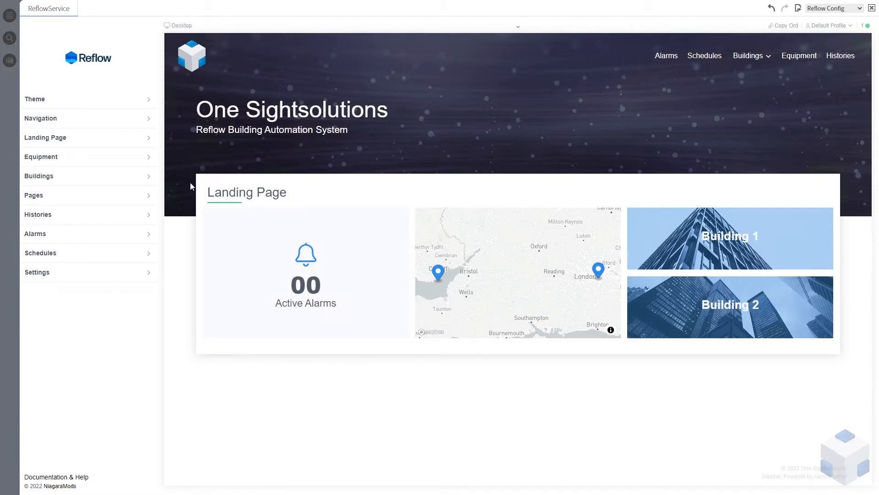
Set Building 1's Floor 1 thumbnail photo to firstfloor3D transparent.png from the assets folder
left_click(49, 180)
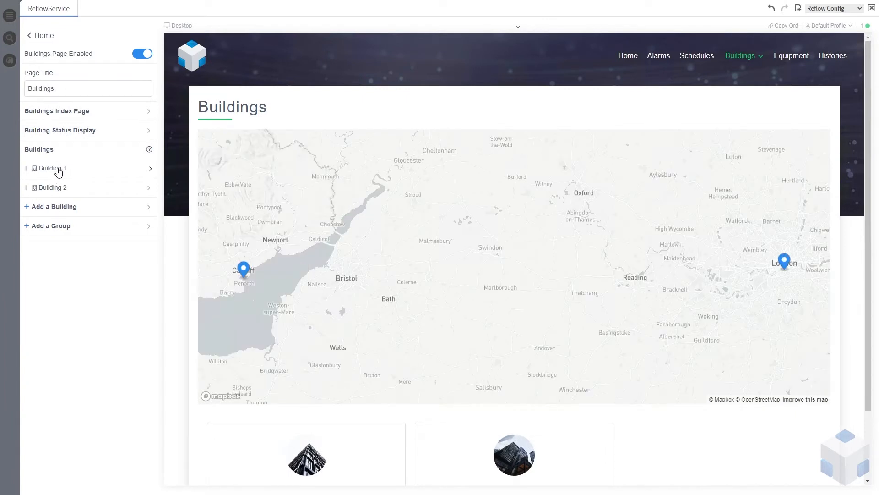
left_click(60, 170)
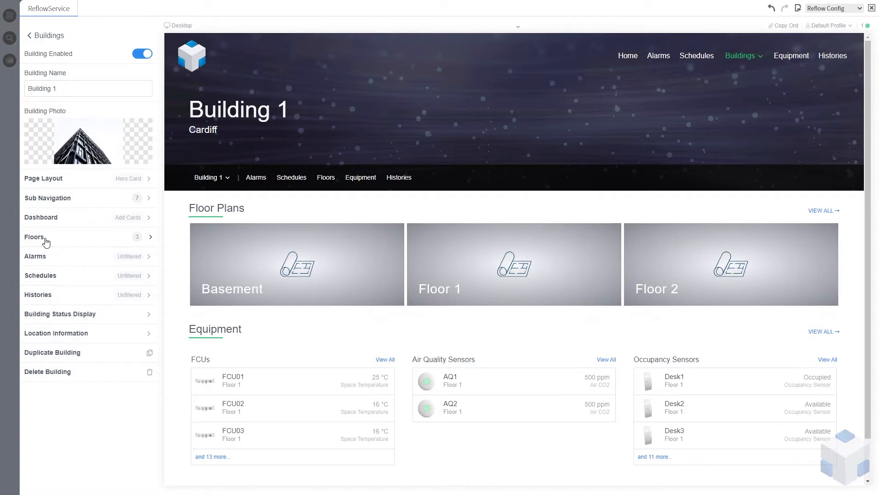
left_click(45, 241)
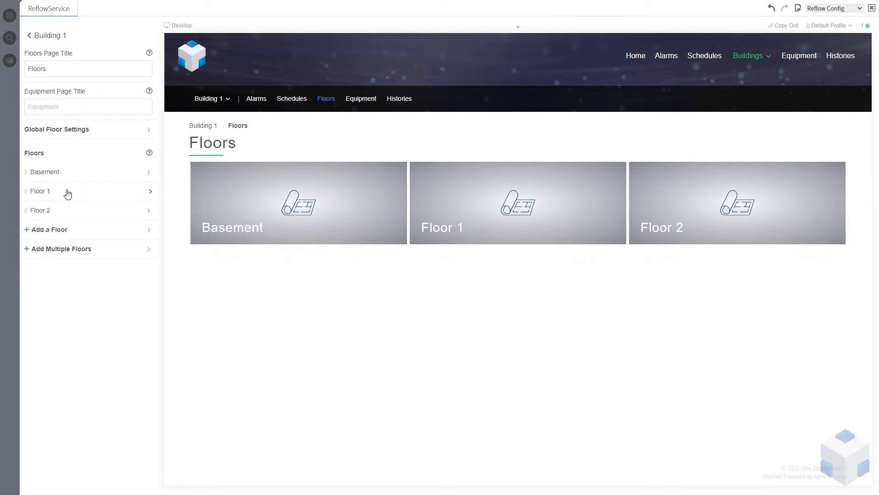
left_click(67, 191)
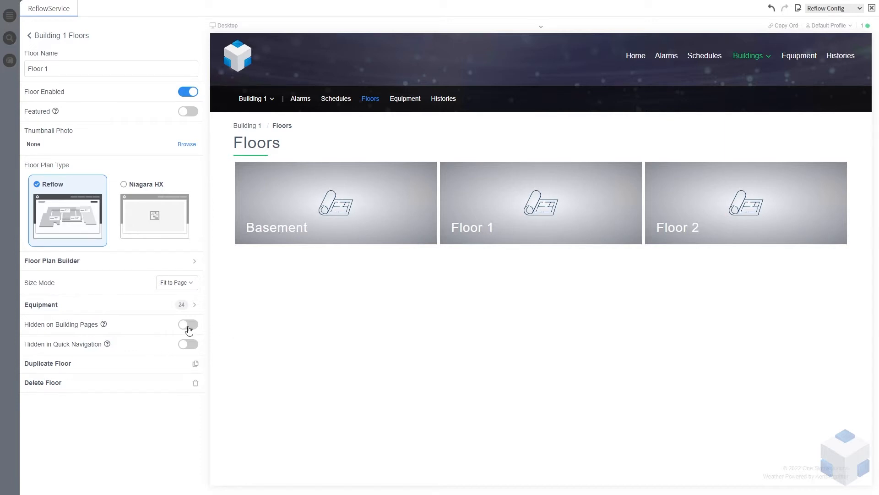
mouse_move(104, 326)
left_click(186, 144)
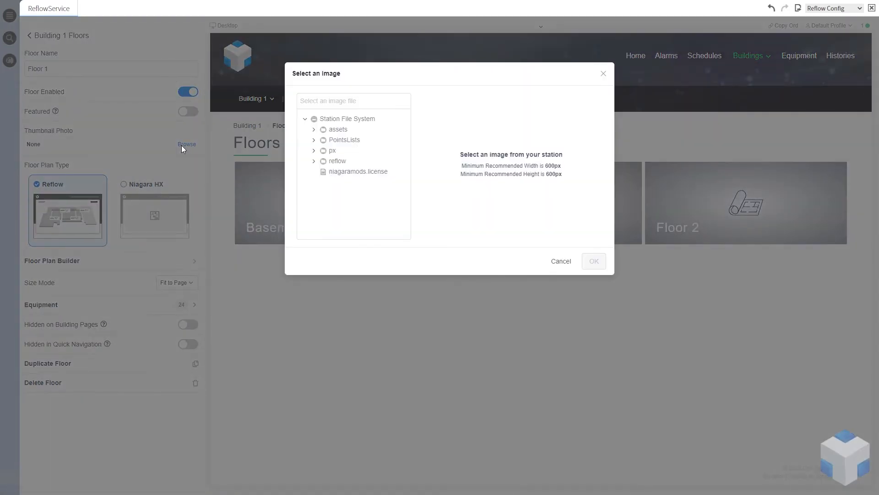
left_click(315, 130)
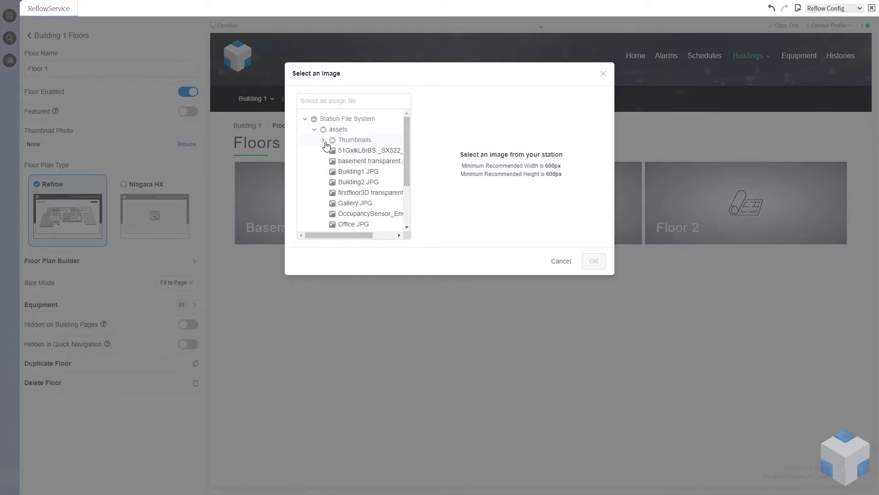
left_click(366, 194)
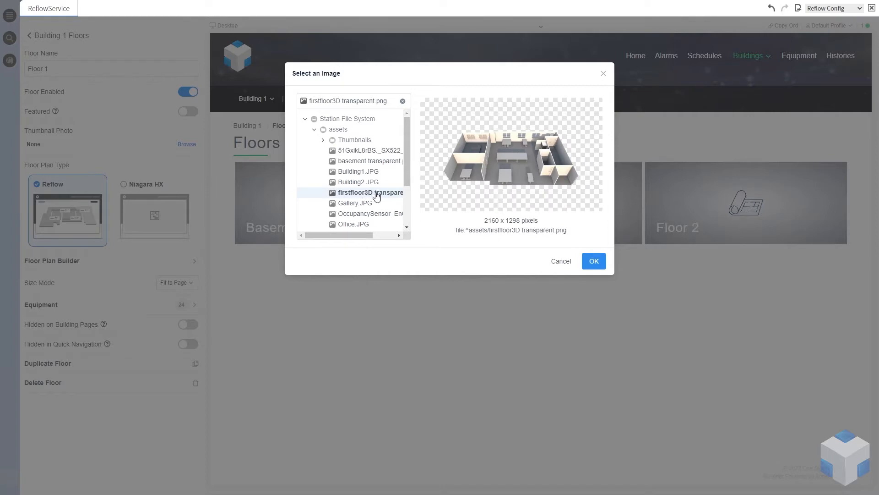
left_click(595, 262)
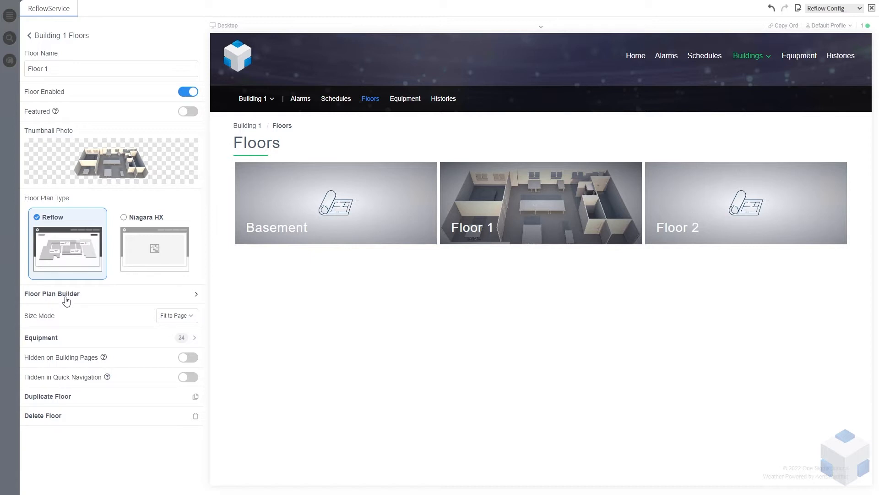
left_click(46, 36)
left_click(46, 36)
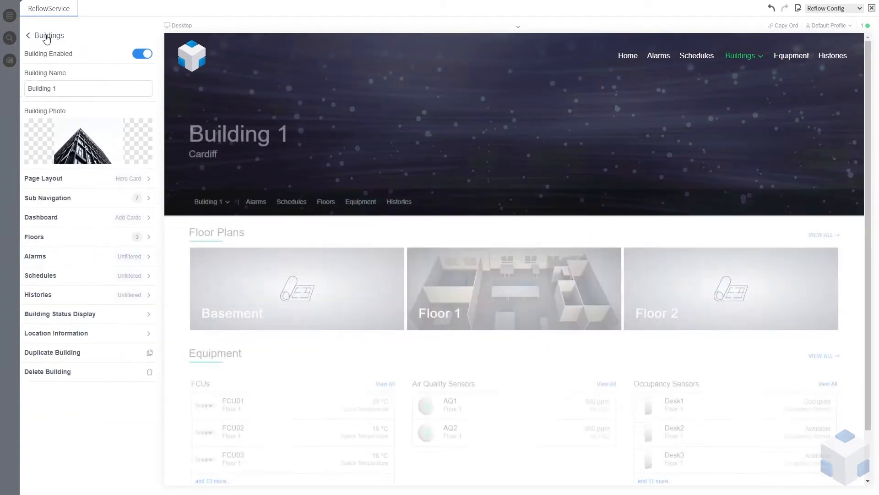
left_click(46, 36)
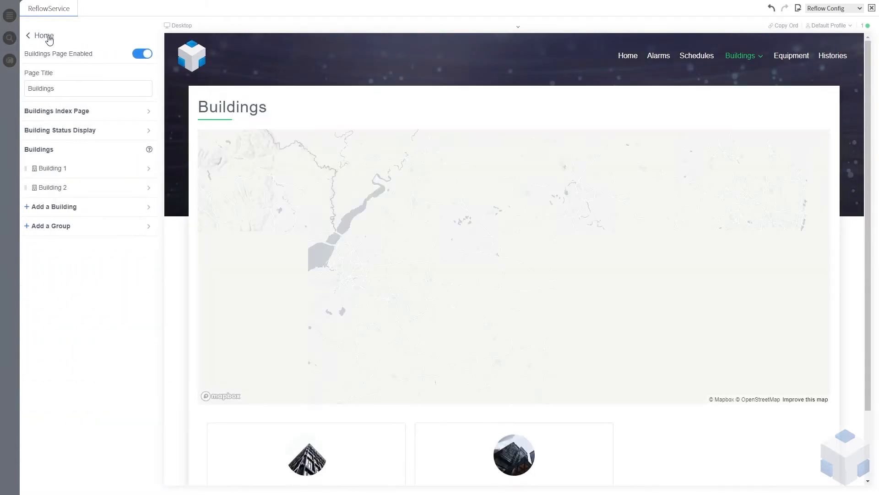
left_click(46, 37)
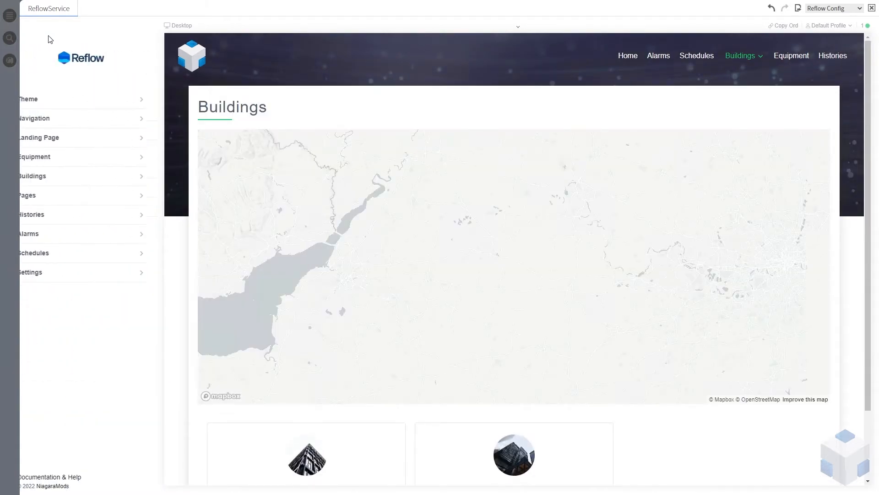
Open the Floor Plan Builder for Building 1's Floor 1
left_click(52, 177)
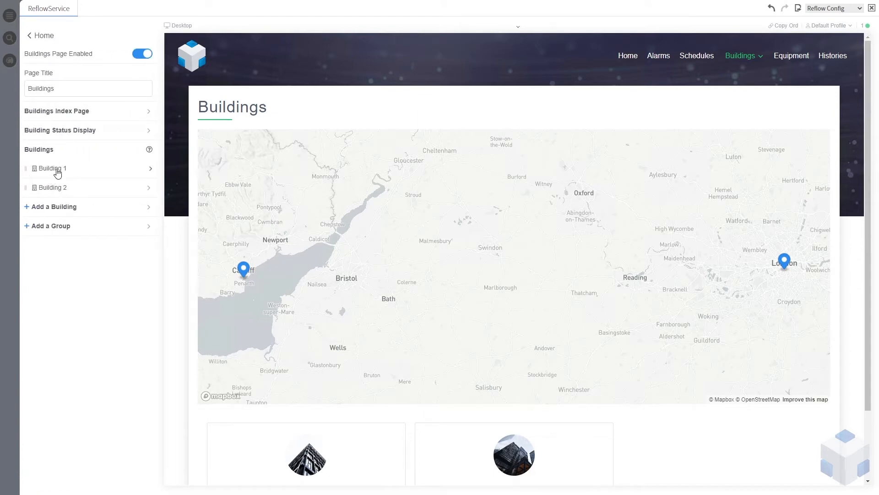
left_click(53, 168)
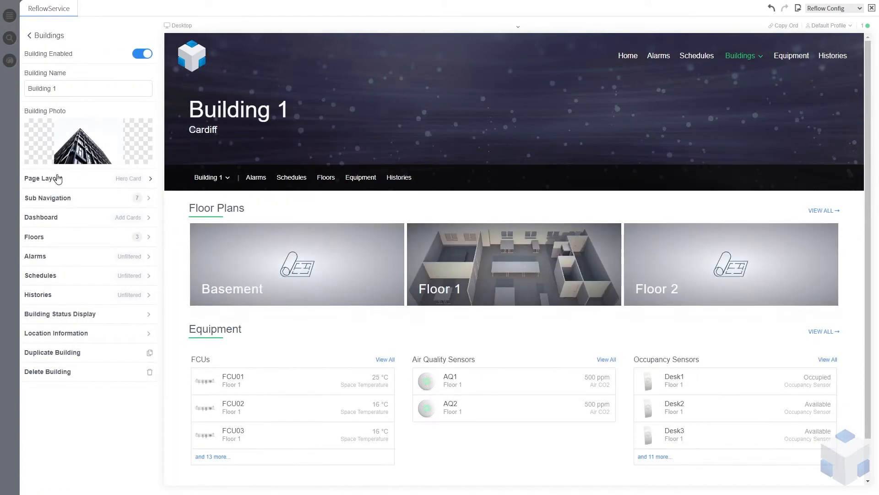
left_click(57, 241)
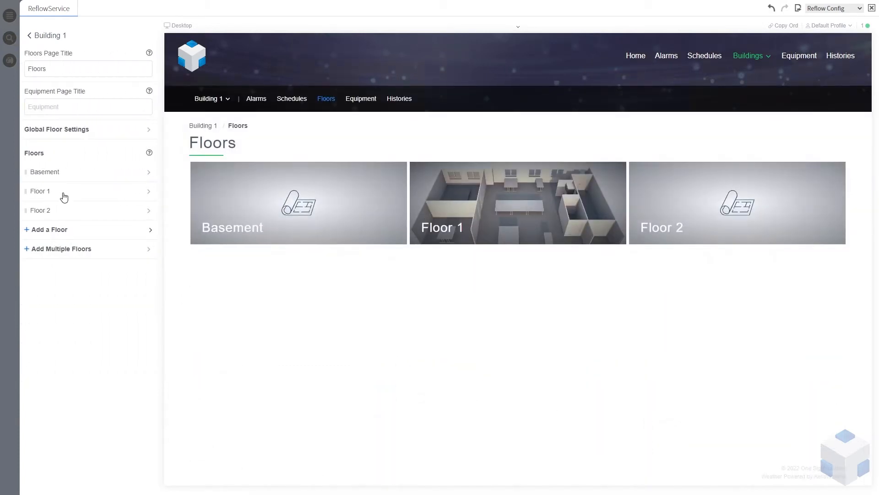
left_click(66, 192)
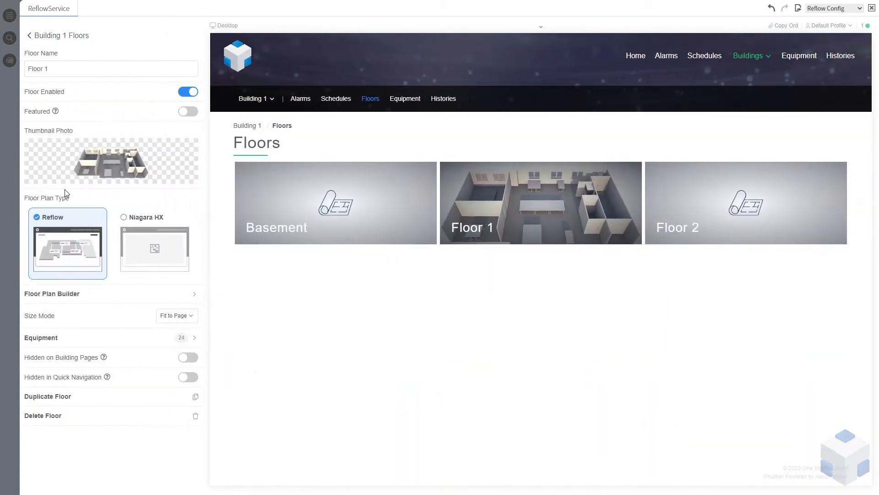
left_click(69, 300)
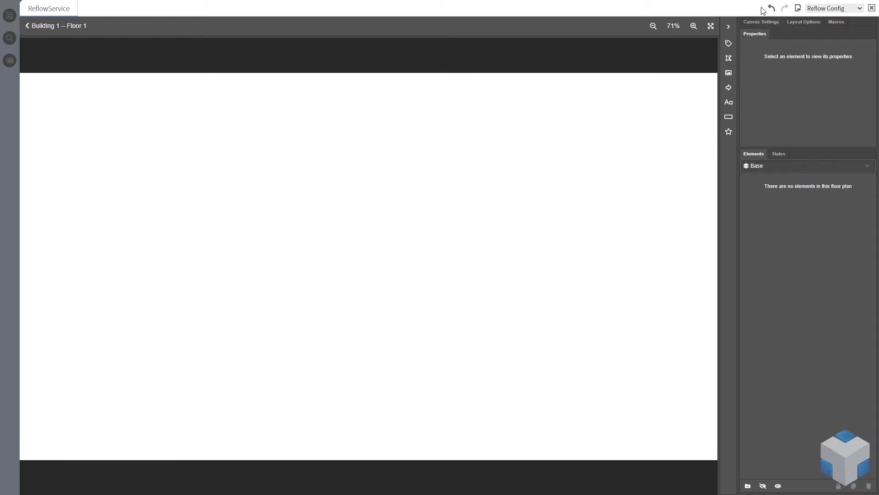
Set the floor plan's canvas image to firstfloor3D transparent.png from the assets folder
left_click(763, 24)
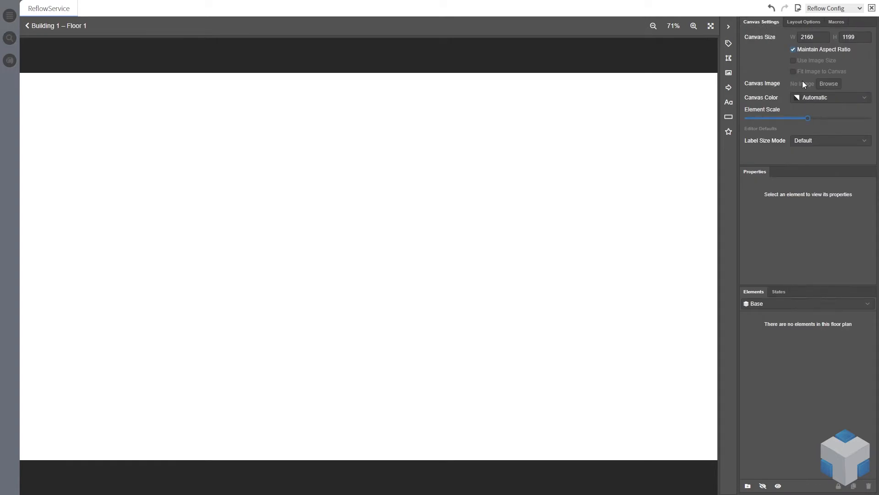
left_click(832, 85)
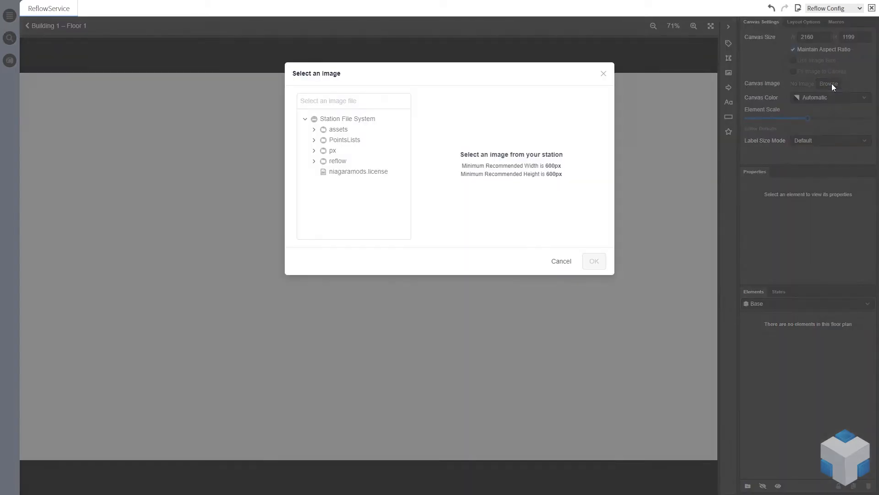
left_click(315, 131)
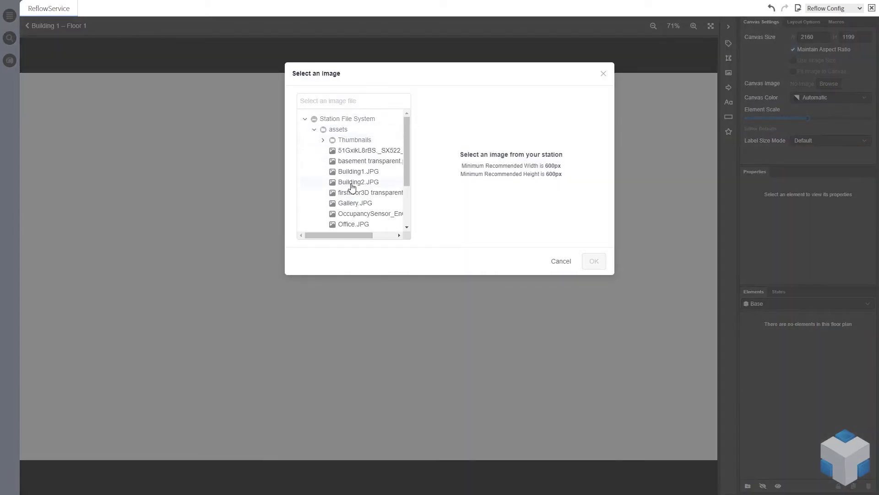
left_click(363, 193)
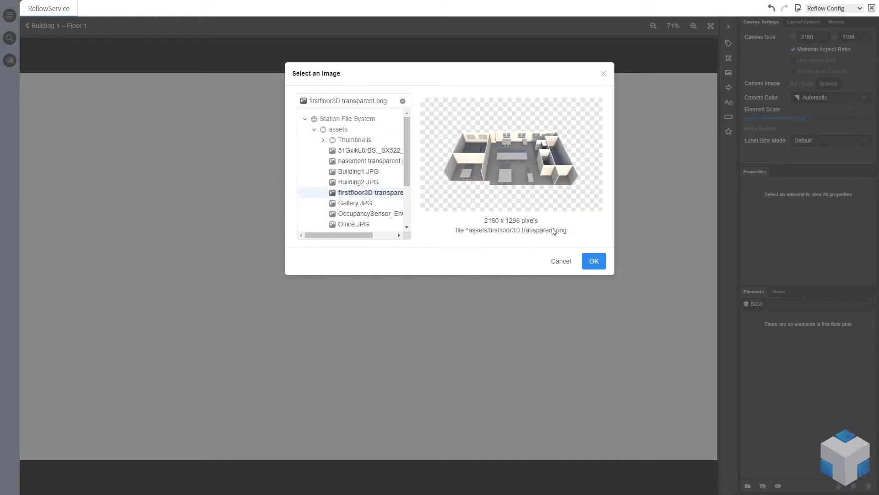
left_click(595, 265)
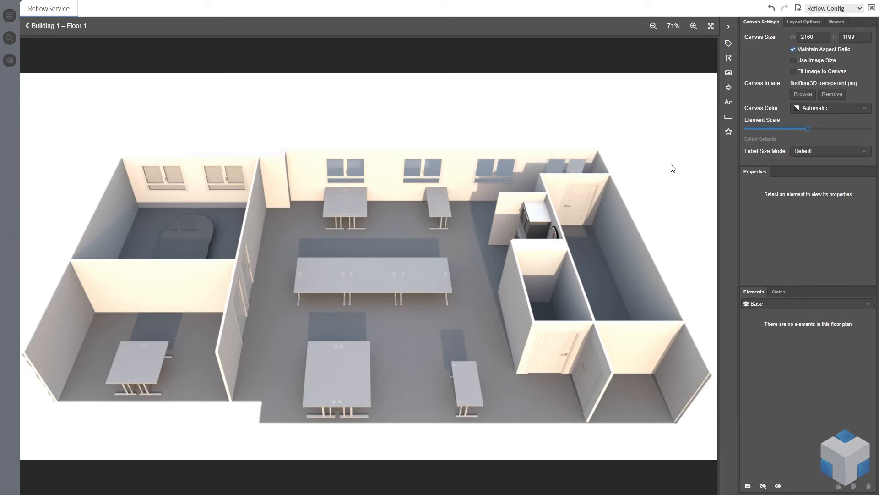
Run the macro that inserts labels for all equipment on the floor plan
left_click(844, 23)
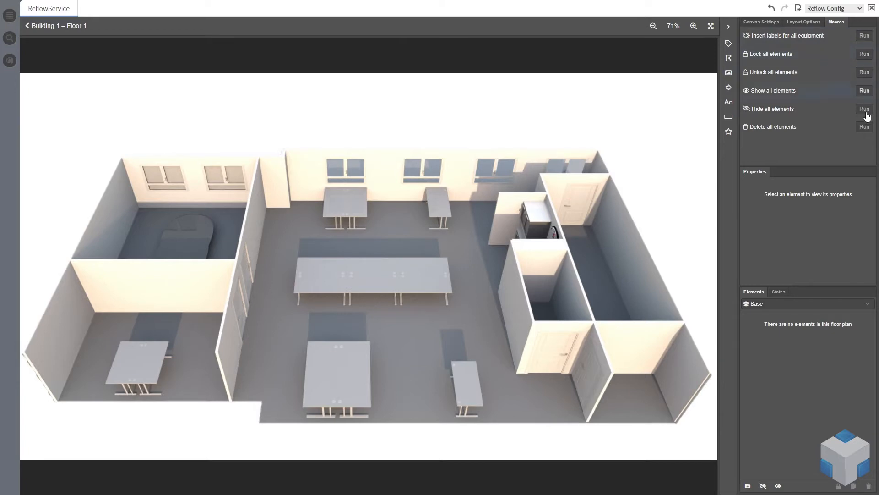
left_click(866, 39)
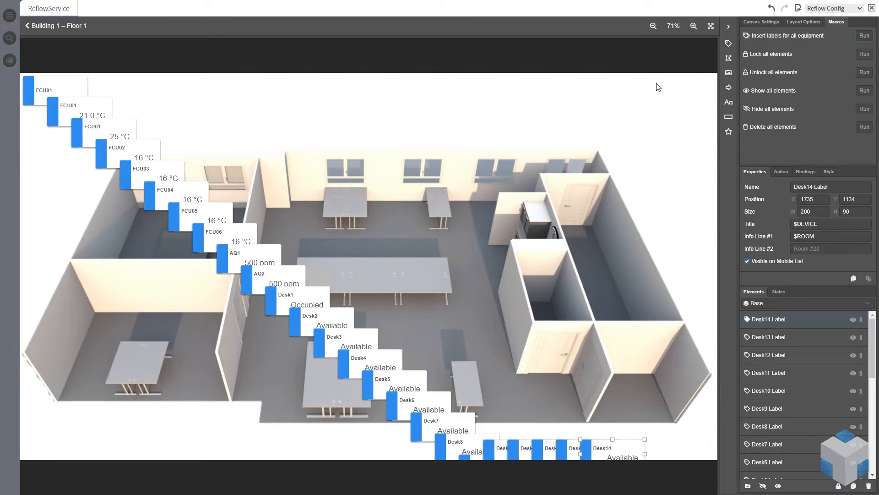
Run the Delete all elements macro and confirm the deletion
left_click(864, 127)
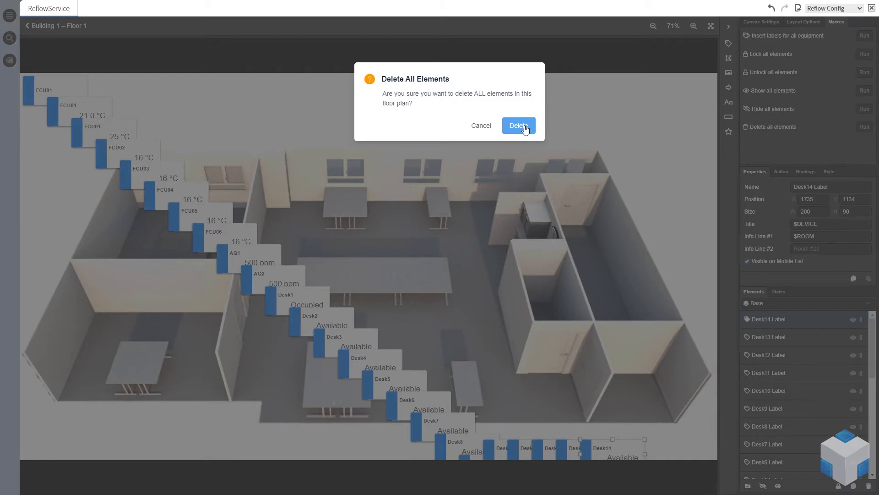
left_click(527, 128)
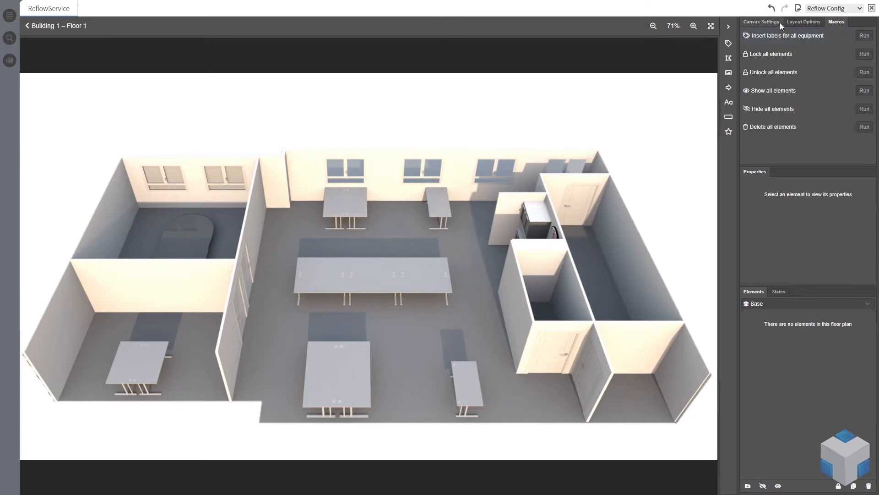
Review the floor plan's layout options and canvas settings
left_click(802, 23)
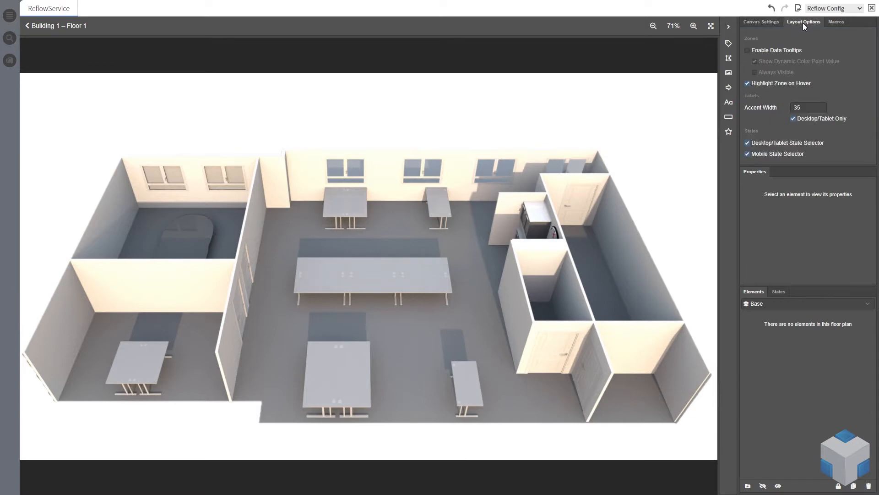
left_click(763, 23)
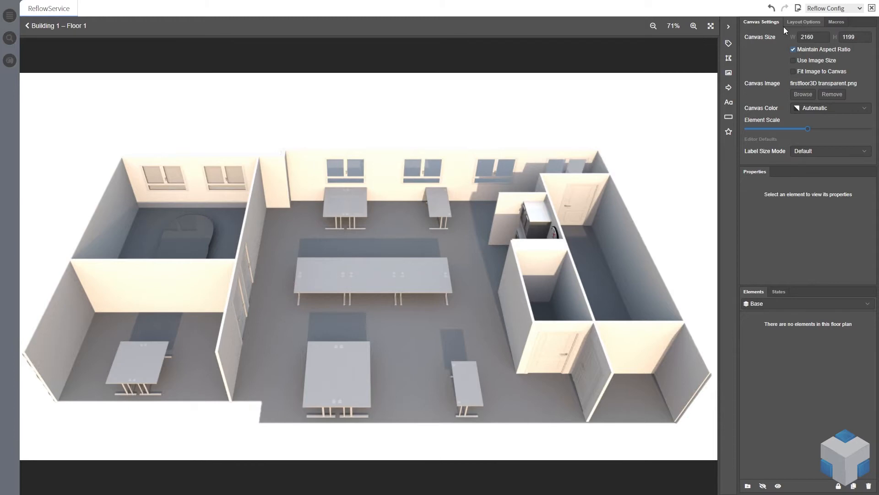
Leave the builder and reopen Floor 1's Floor Plan Builder from the building's floors list
left_click(64, 25)
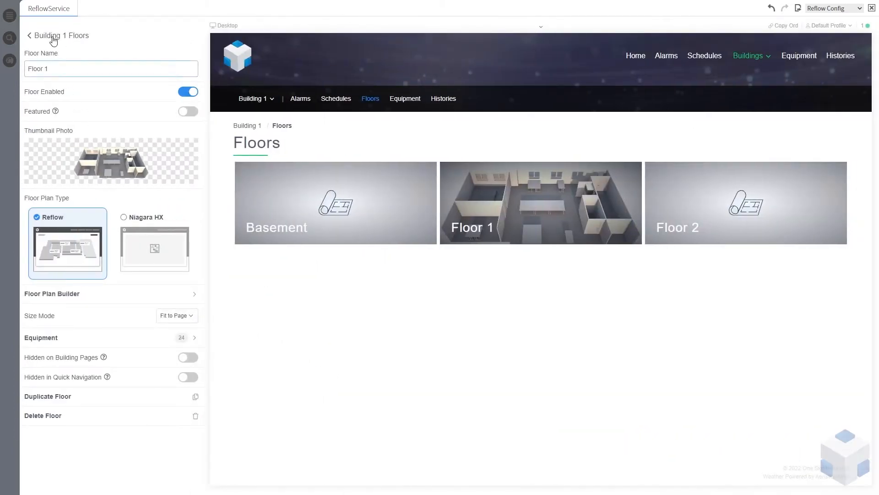
left_click(54, 40)
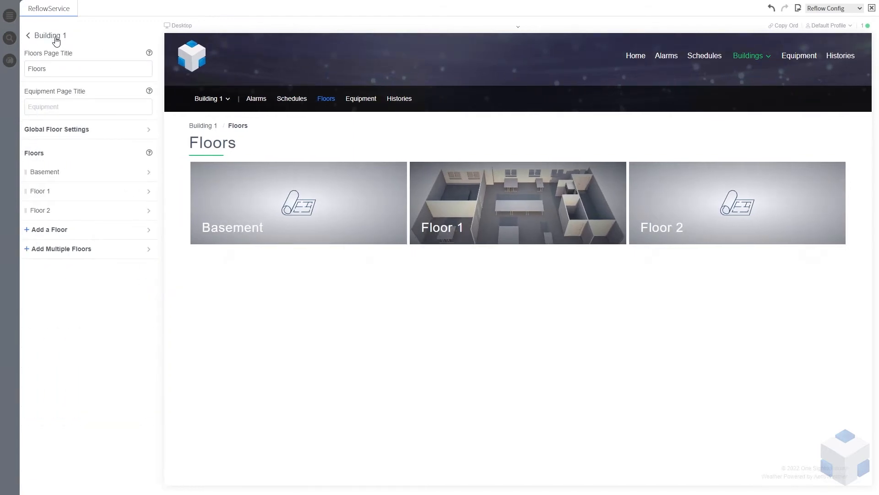
left_click(55, 37)
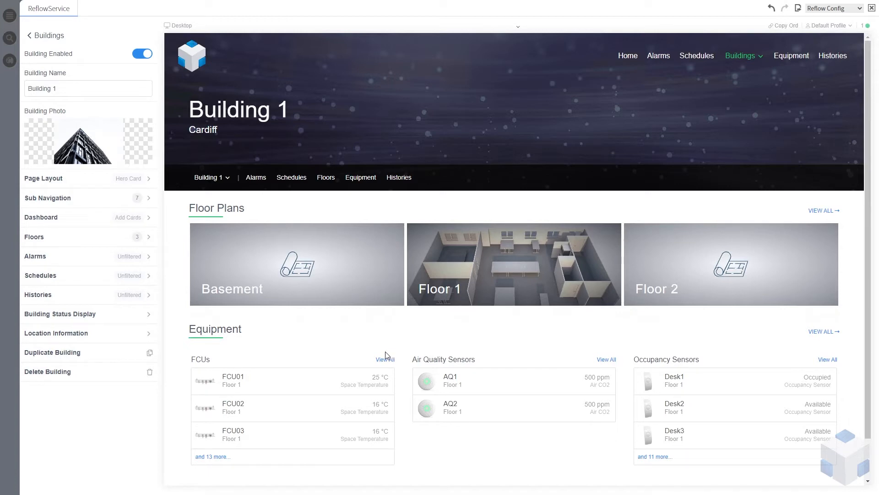
left_click(68, 237)
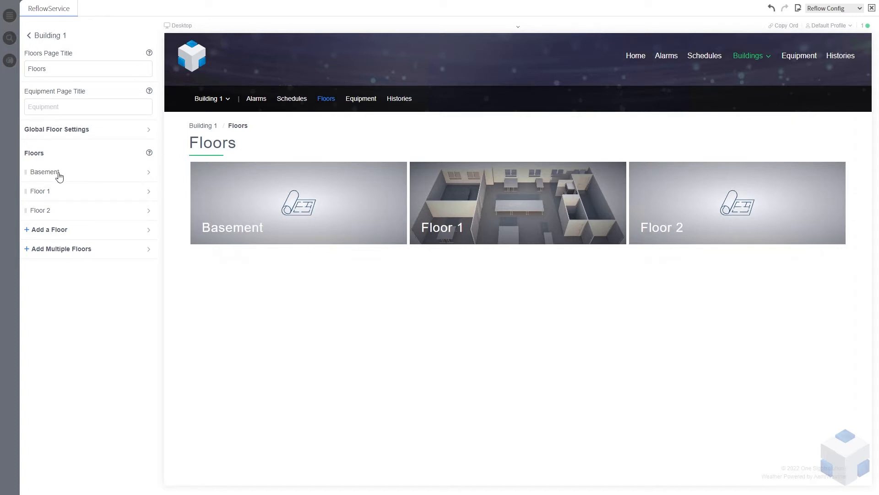
left_click(63, 192)
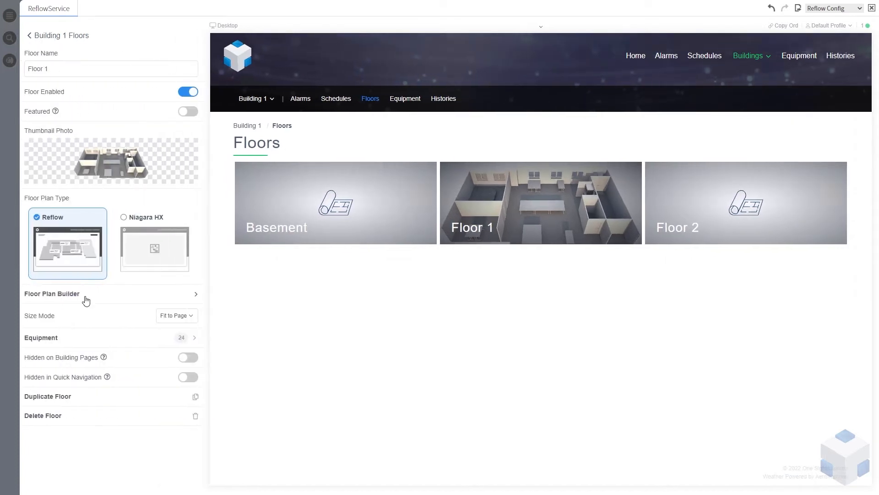
left_click(85, 296)
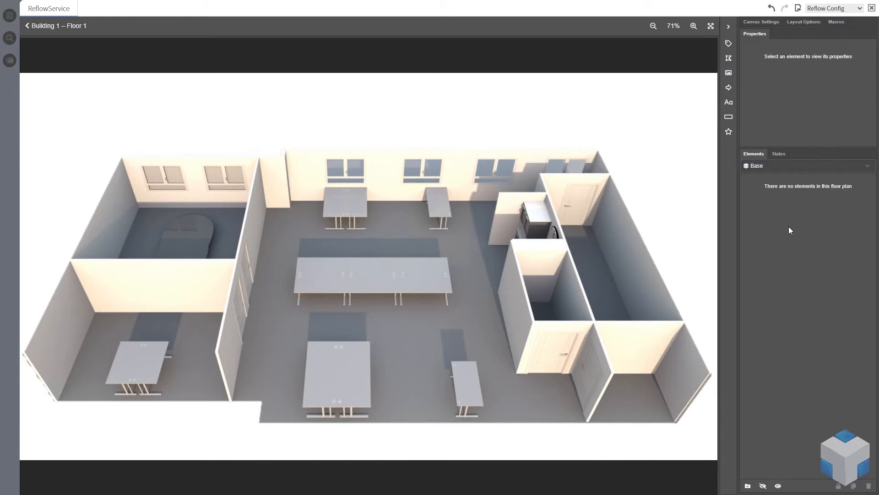
Add a new floor plan state and rename the Base state to FCUs
left_click(779, 154)
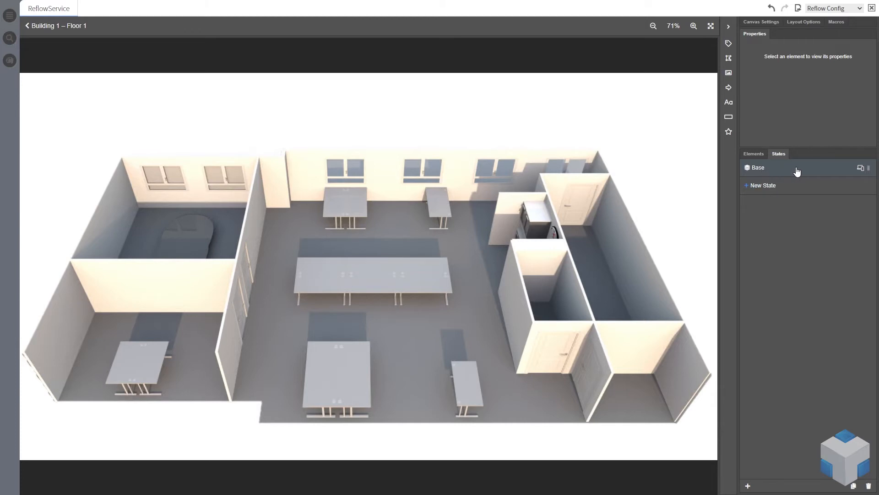
double_click(771, 172)
double_click(772, 173)
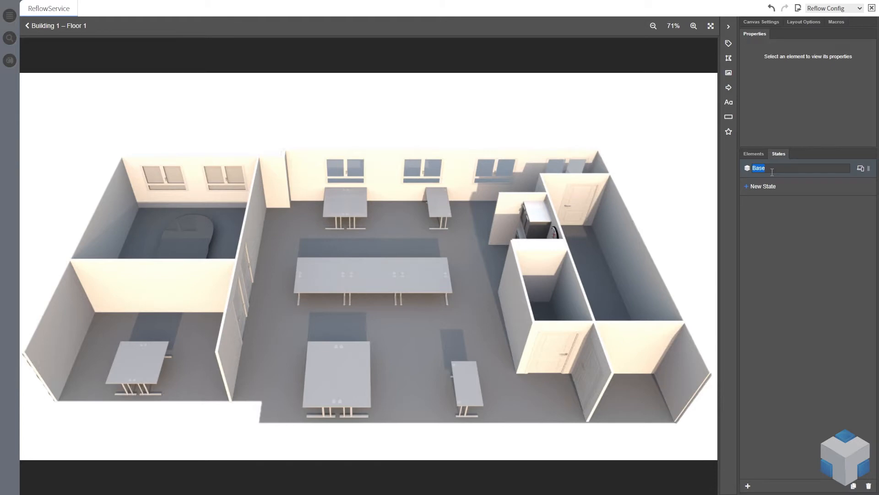
type("FCUs")
left_click(763, 189)
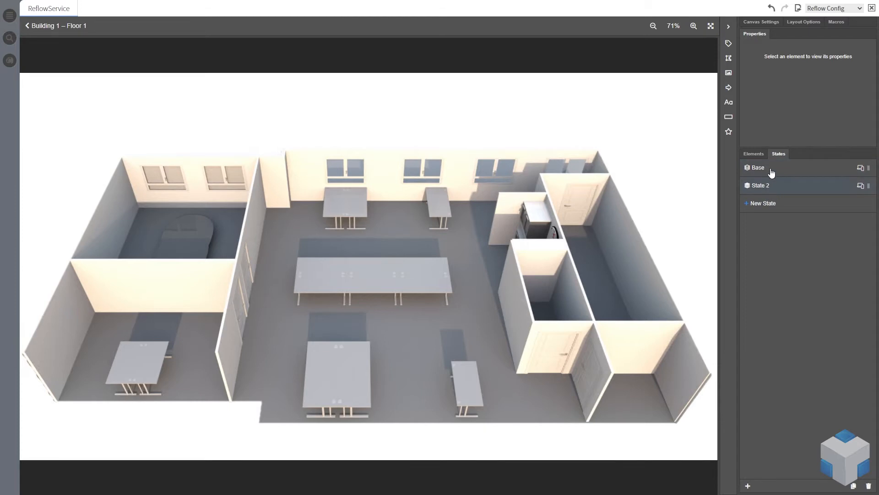
double_click(774, 170)
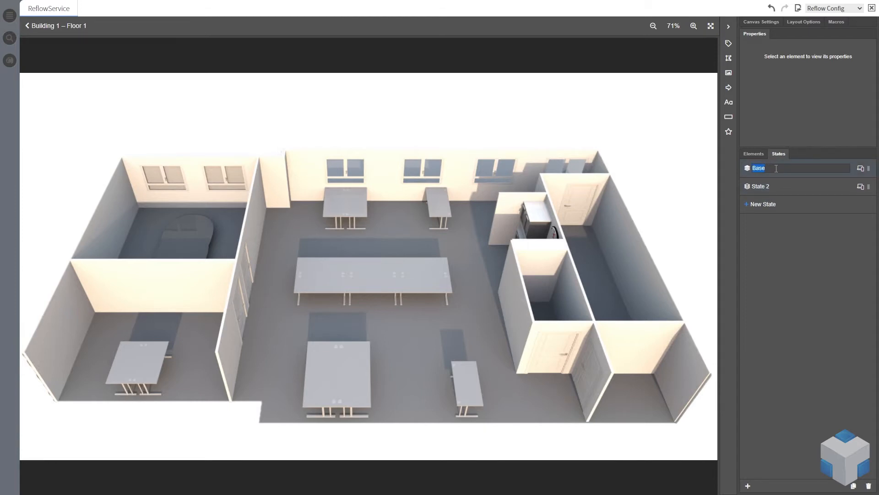
type("FCUS")
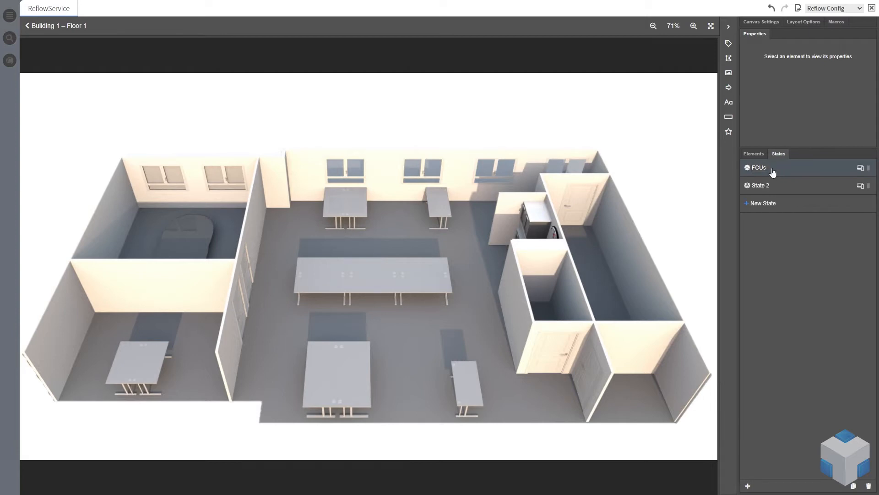
Add a third state and rename the second state to Air Quality Sensors
double_click(770, 185)
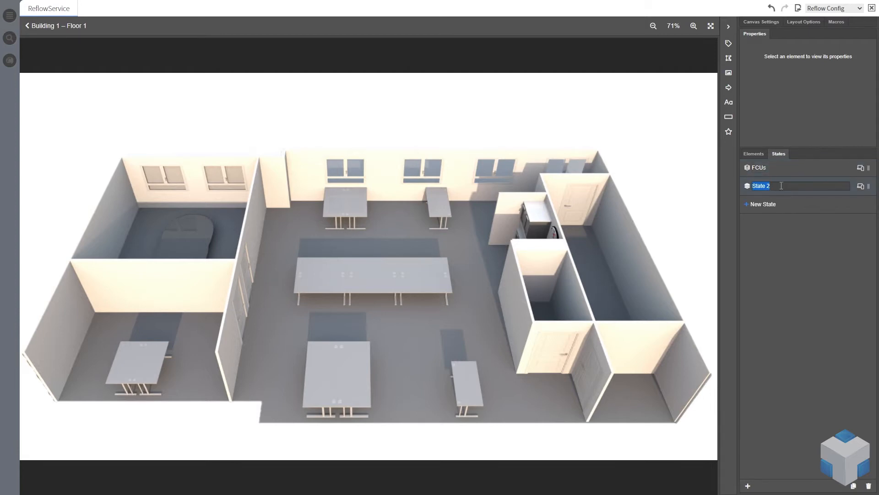
type("Air Quality Sensors")
left_click(762, 204)
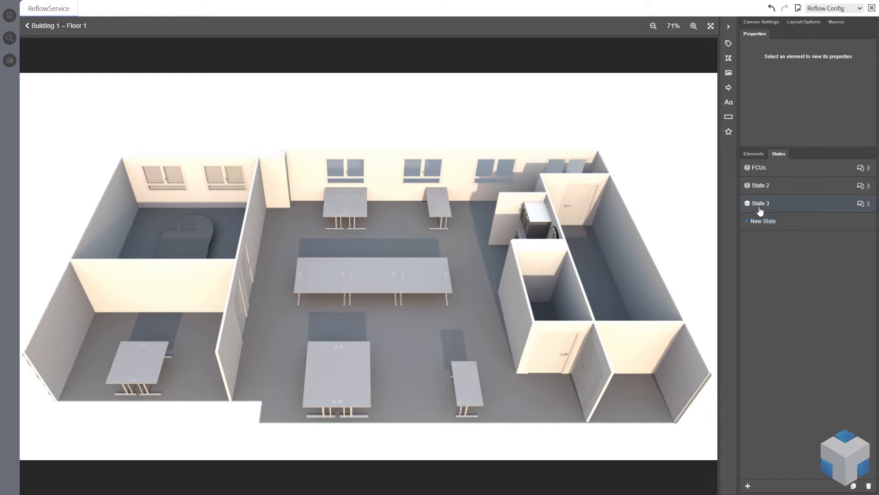
double_click(771, 187)
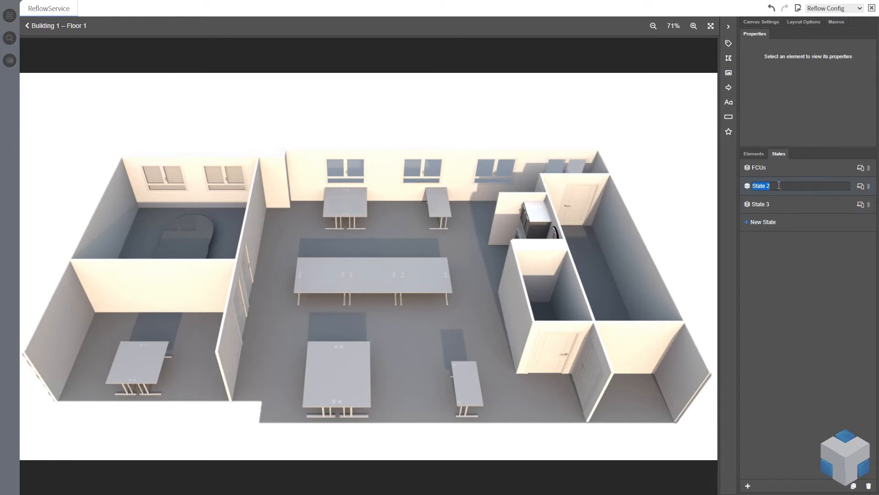
type("Air Quality Sensors")
key("Return")
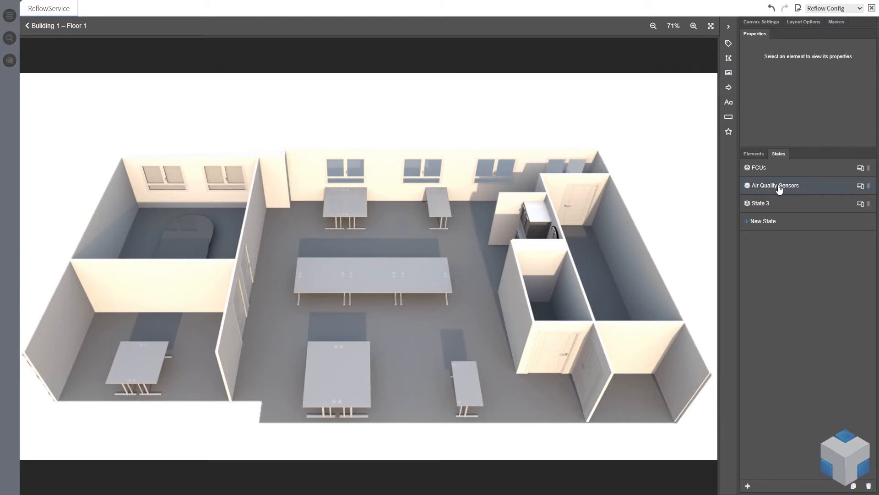
Rename the third state to Desks
double_click(770, 202)
key("ctrl+a")
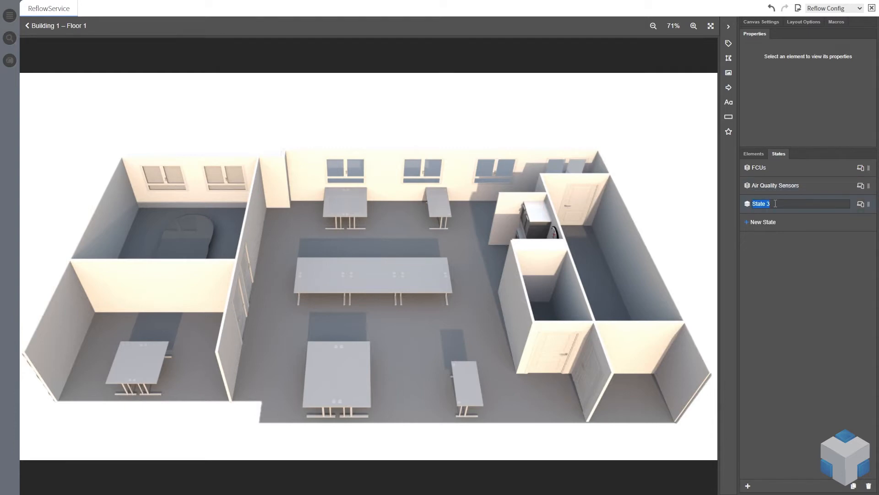
type("Desks")
key("Return")
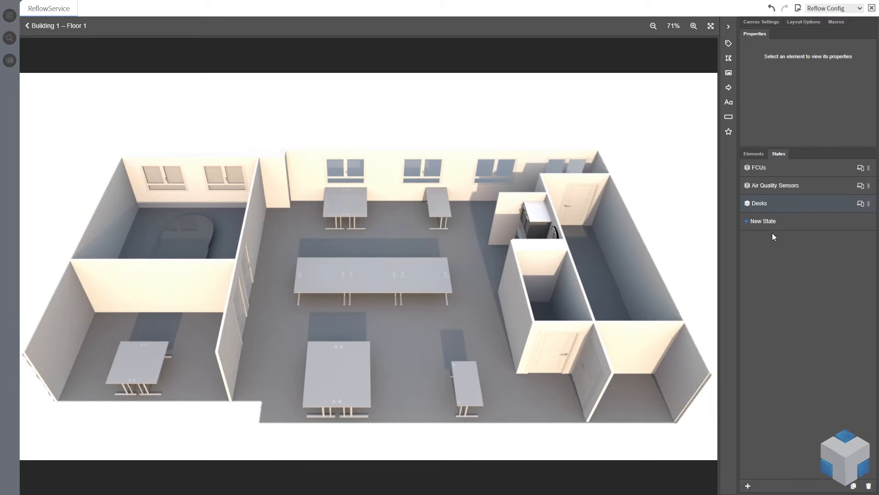
In the FCUs state, insert a label on the central table and reduce its height to 75
left_click(776, 169)
left_click(729, 44)
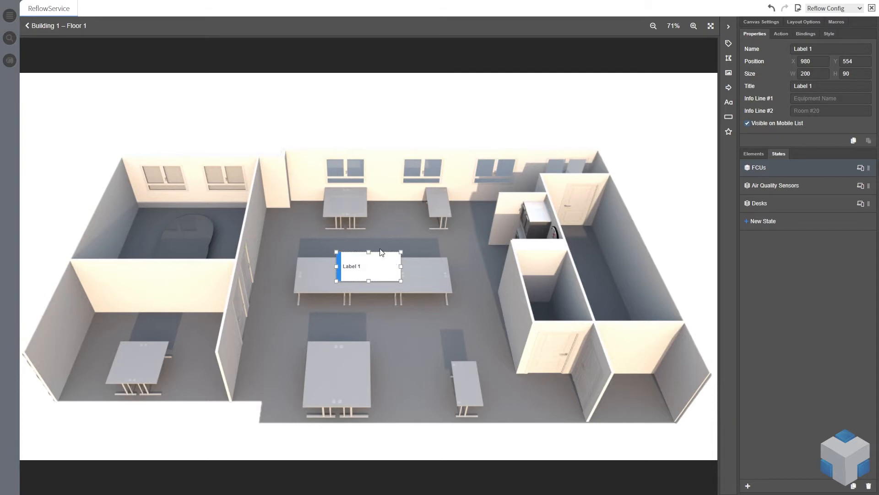
mouse_move(400, 252)
left_mouse_down()
mouse_move(466, 212)
mouse_move(402, 257)
left_mouse_up()
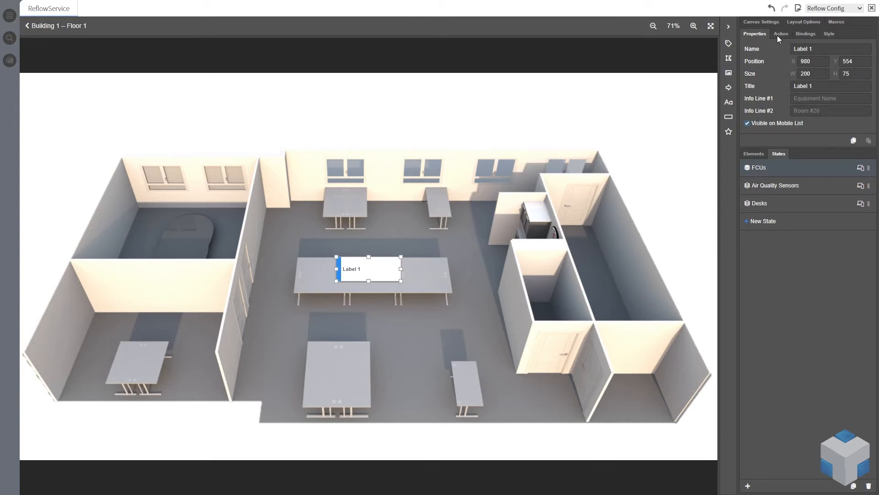
Set the labels' accent width to 20 in the layout options
left_click(762, 22)
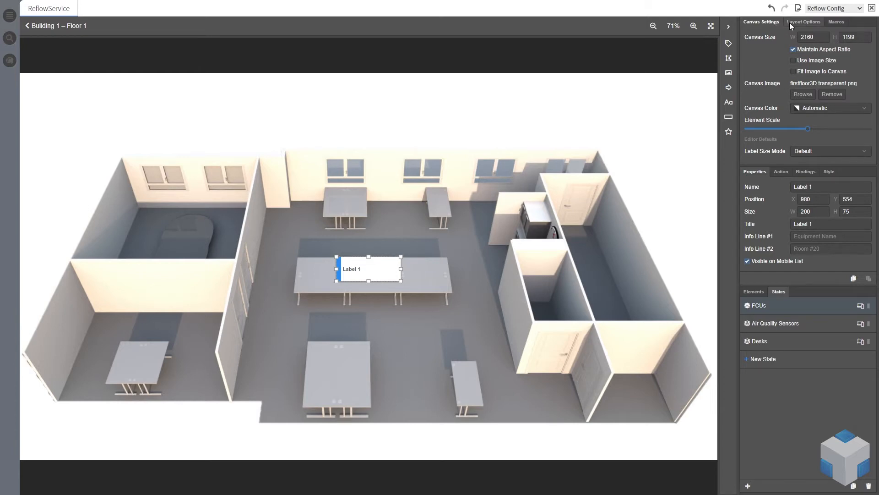
left_click(795, 24)
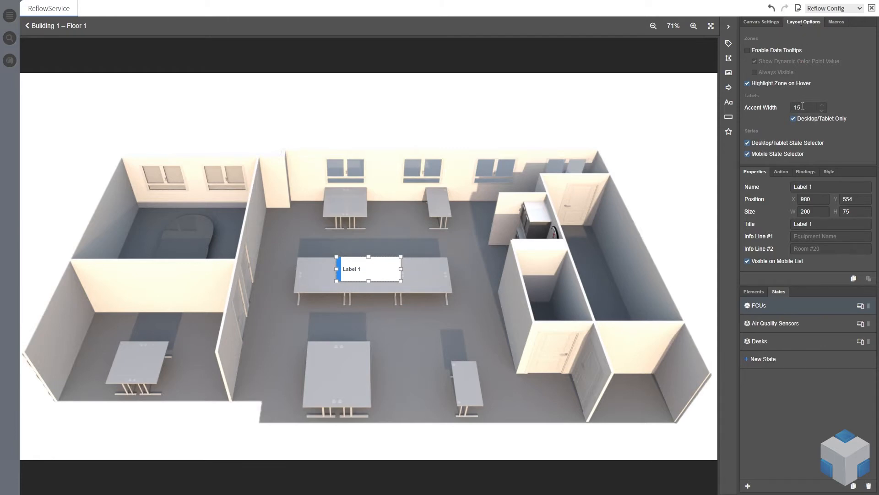
left_click(823, 111)
left_click(823, 111)
left_click(823, 111)
left_click(823, 106)
left_click(823, 105)
left_click(822, 105)
left_click(822, 105)
left_click(822, 105)
left_click(823, 105)
left_click(822, 105)
left_click(823, 106)
Bind the label to the FCU01 device from the equipment's FCUs group
left_click(802, 174)
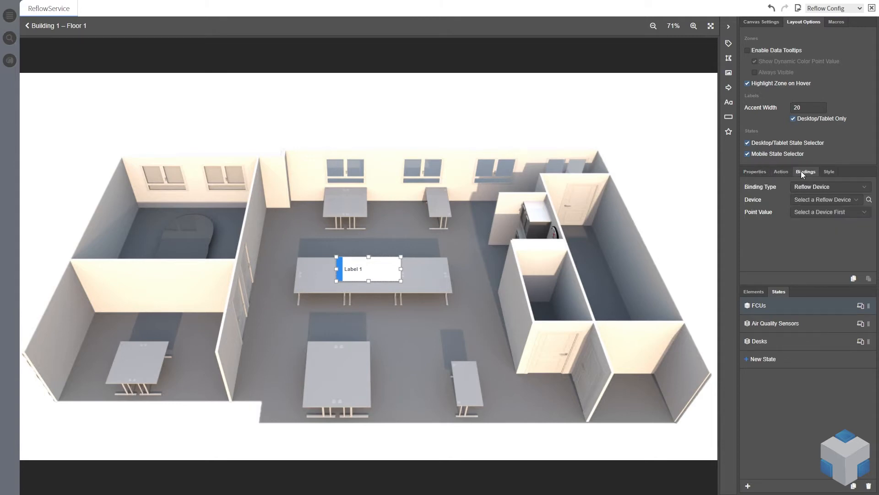
left_click(853, 200)
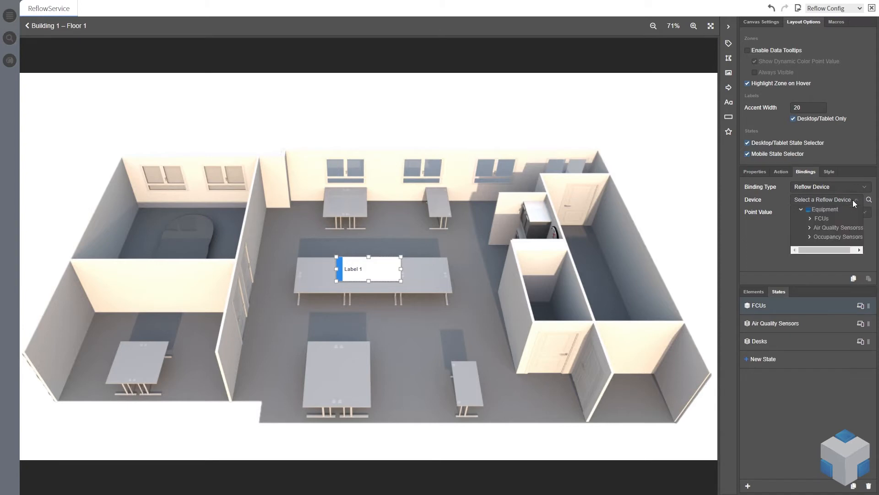
left_click(810, 219)
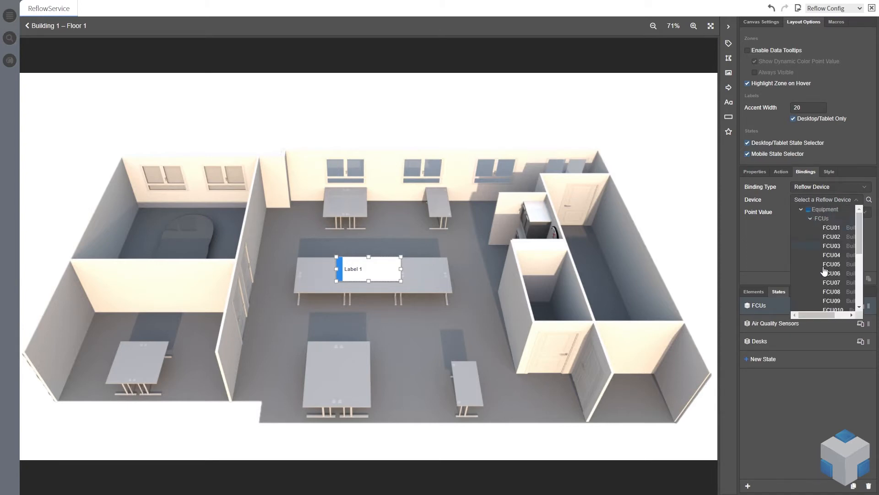
left_click_drag(812, 314, 824, 314)
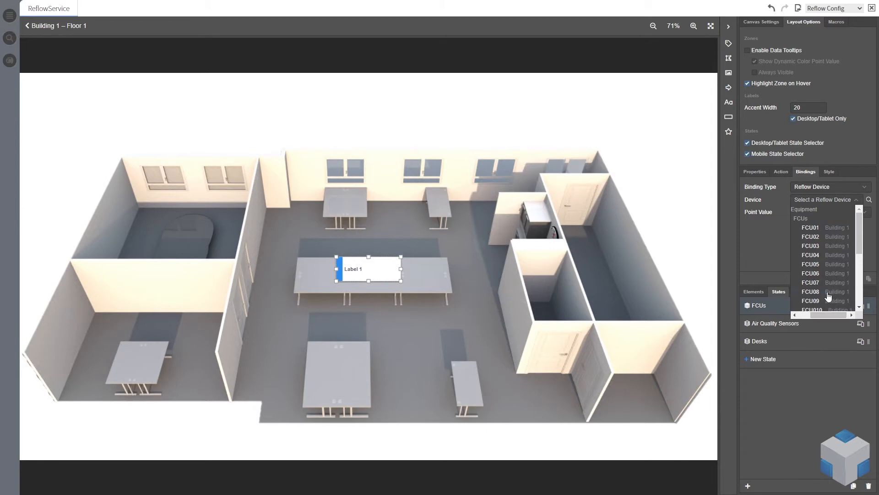
left_click(810, 227)
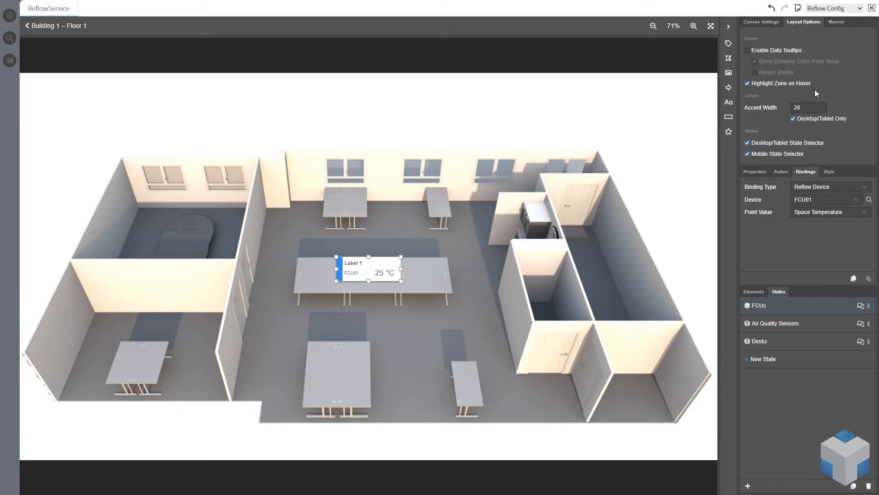
Set the label's accent color to Dynamic
left_click(828, 172)
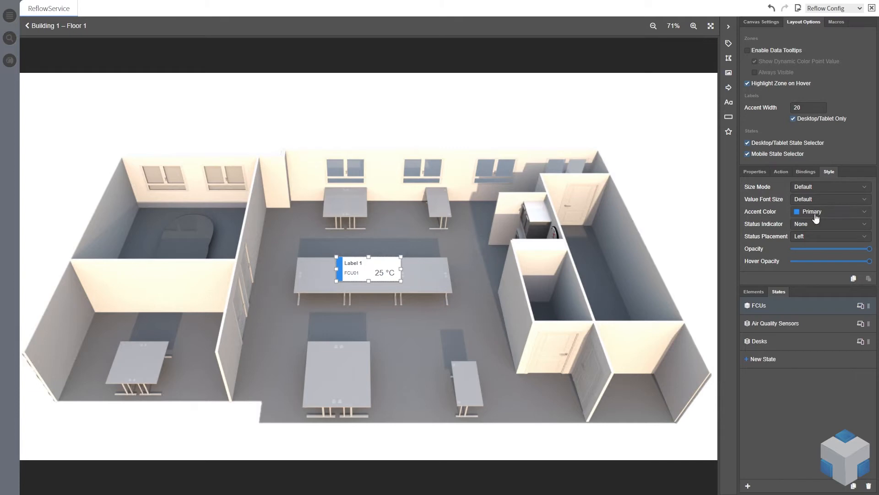
left_click(869, 218)
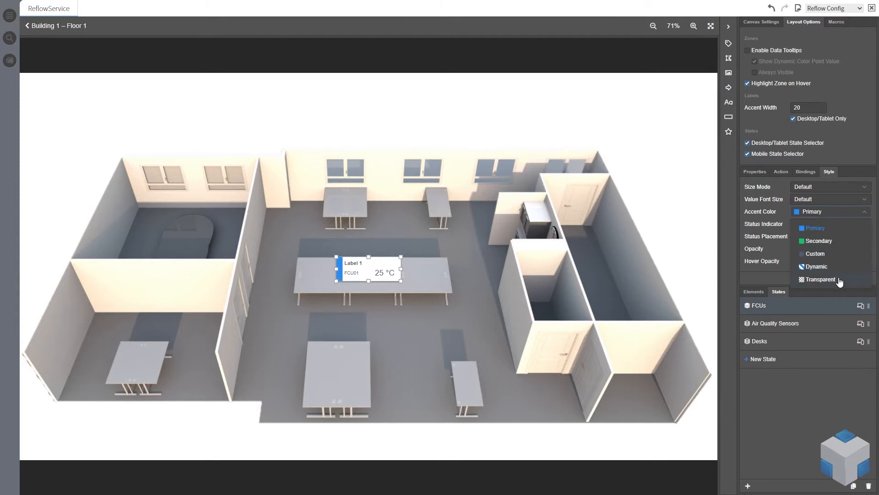
left_click(824, 269)
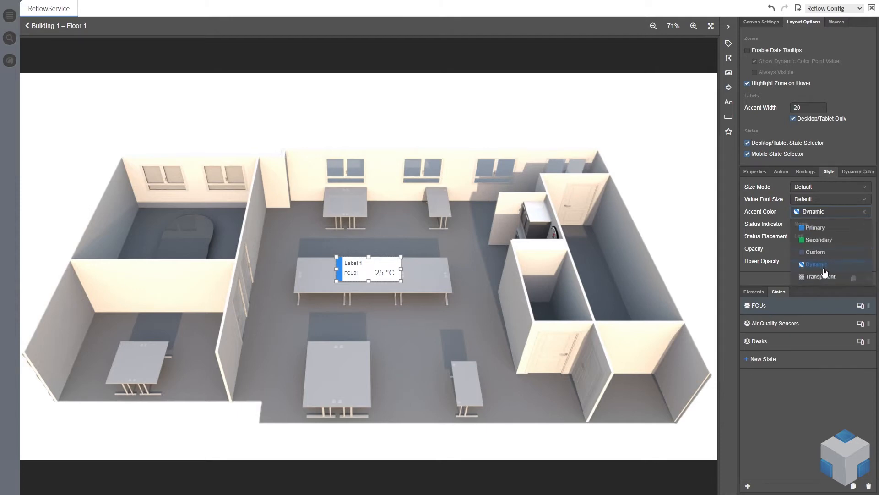
Base the label's dynamic color on Status instead of Value
left_click(855, 174)
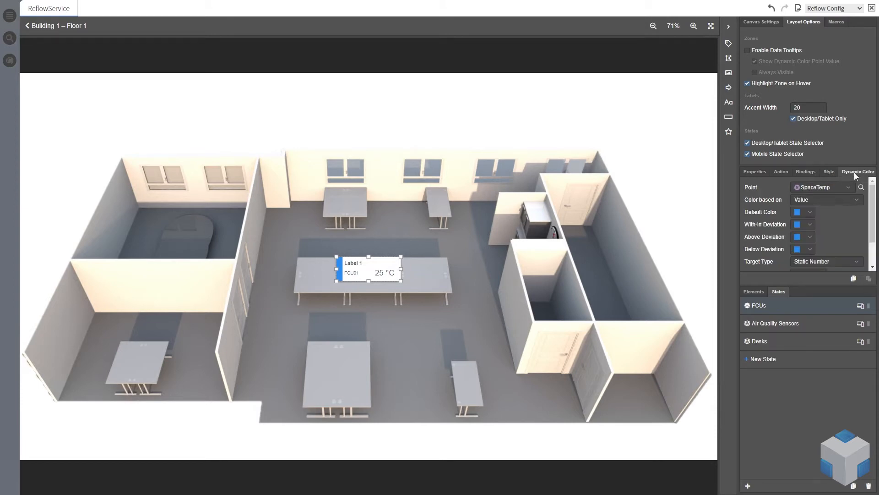
left_click(858, 205)
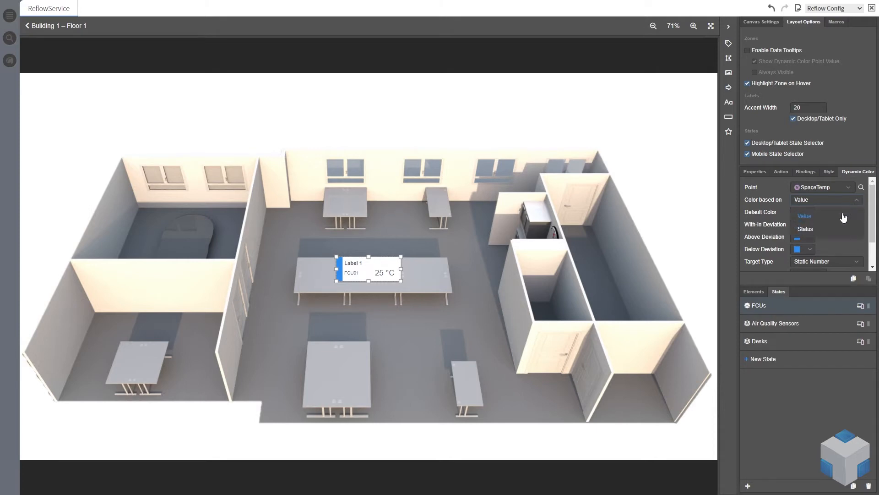
left_click(814, 229)
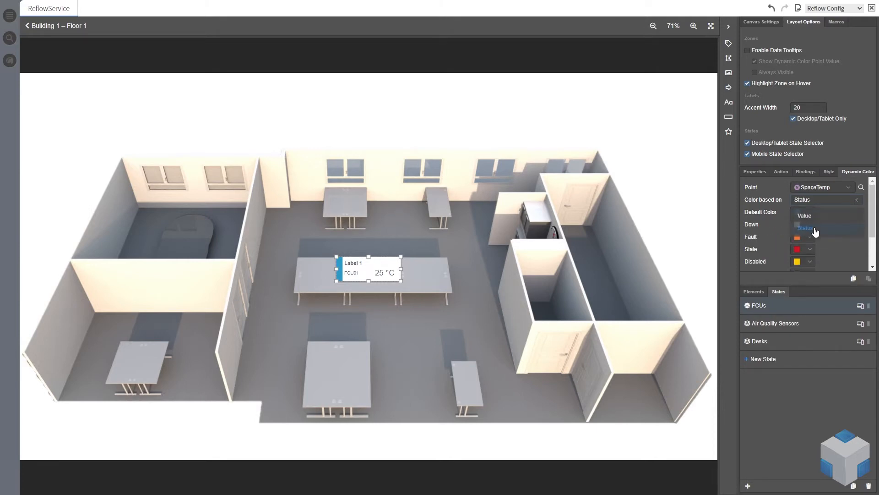
Review the status colours listed in the dynamic color settings
scroll(854, 218, "down", 1)
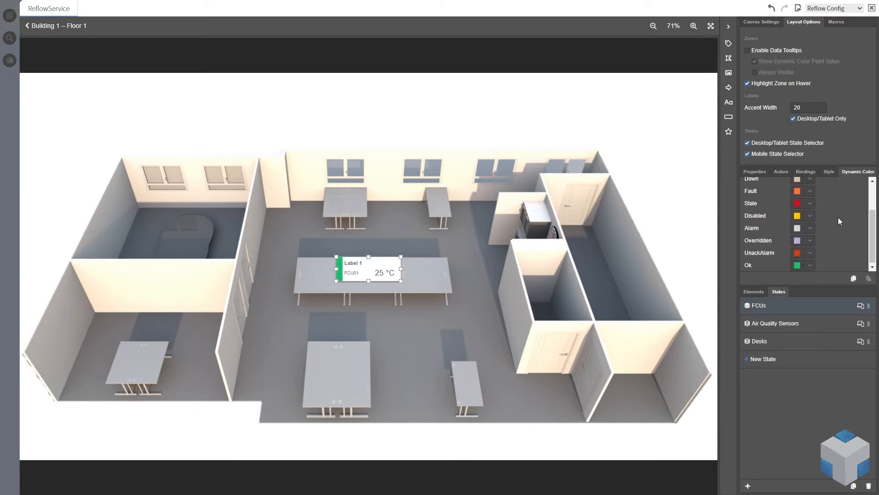
scroll(839, 218, "up", 1)
scroll(823, 213, "down", 3)
left_click(810, 216)
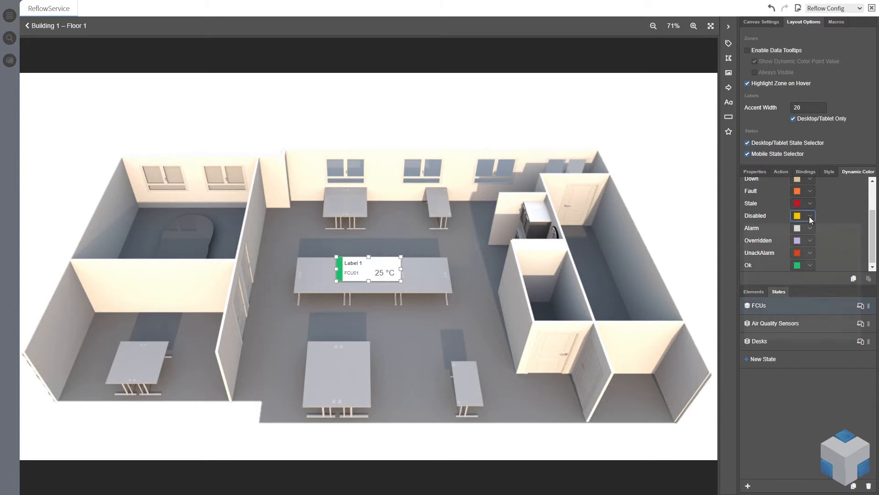
left_click(839, 211)
scroll(848, 223, "up", 3)
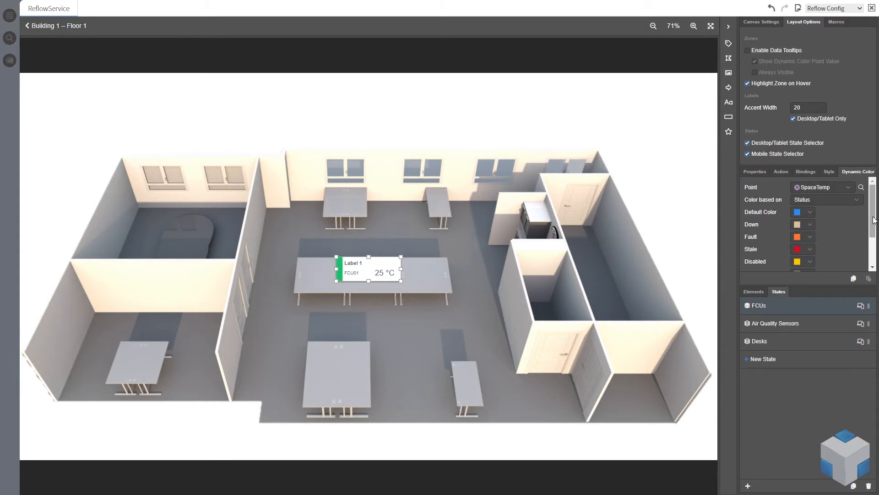
left_click_drag(874, 218, 874, 218)
Move the label slightly left and clear its title
mouse_move(369, 271)
left_mouse_down()
mouse_move(367, 263)
mouse_move(243, 257)
mouse_move(160, 292)
mouse_move(305, 270)
mouse_move(359, 273)
left_mouse_up()
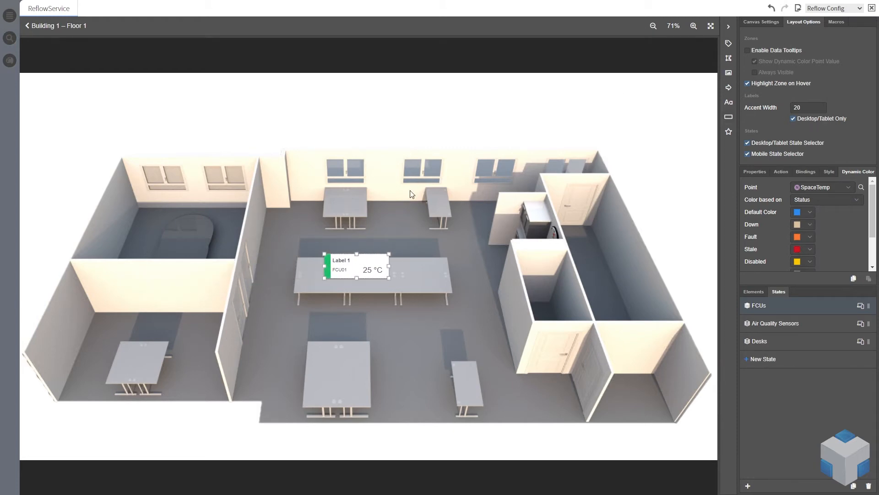
left_click(755, 171)
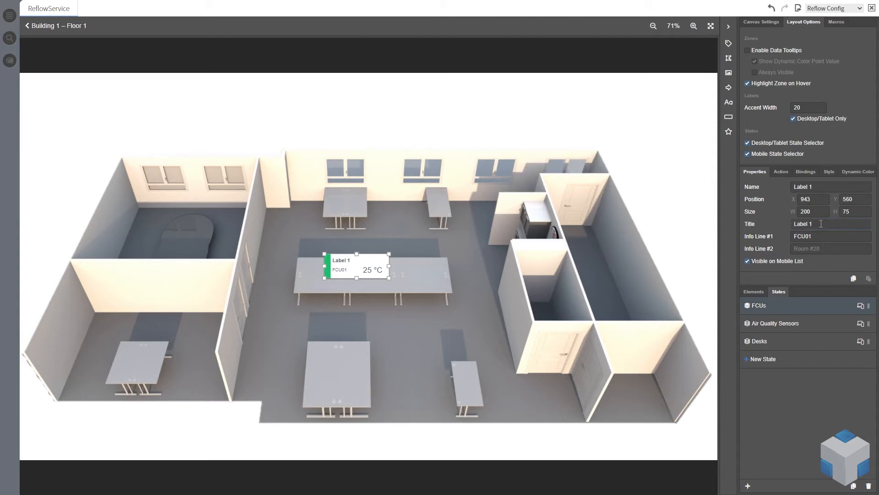
triple_click(833, 223)
key("BackSpace")
left_click(395, 261)
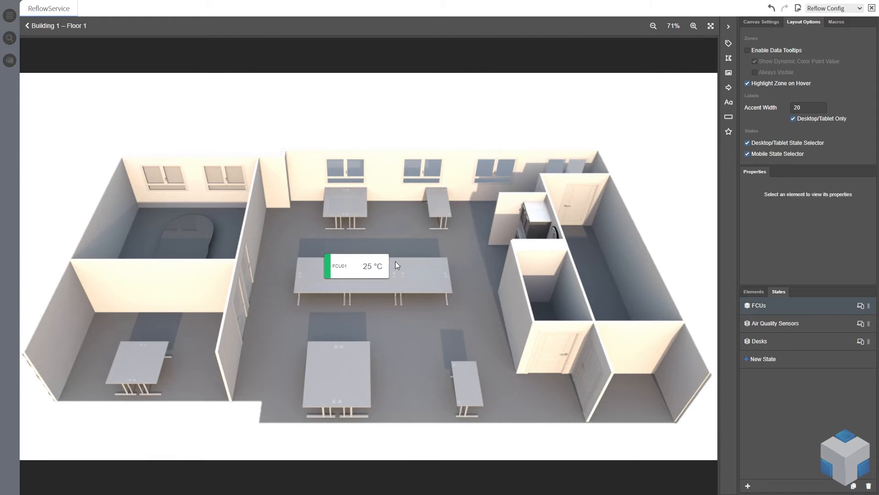
Delete the label and run the macro that inserts labels for all equipment
left_click(348, 263)
key("Delete")
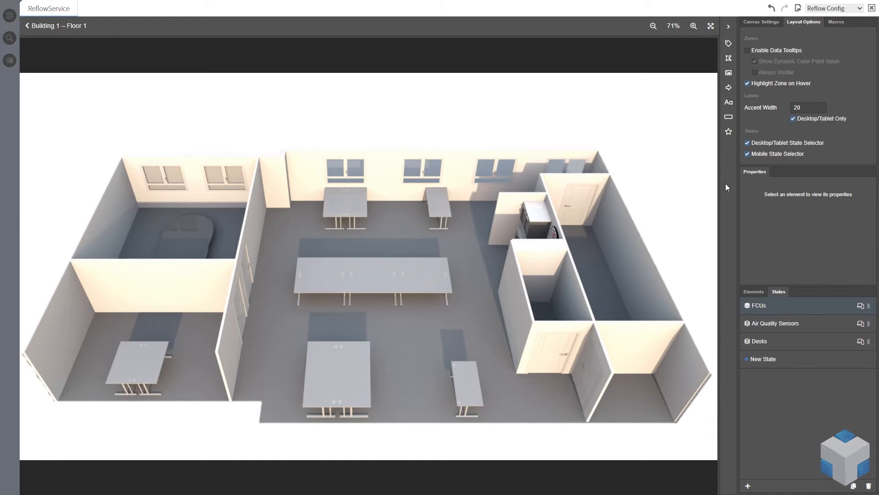
left_click(838, 22)
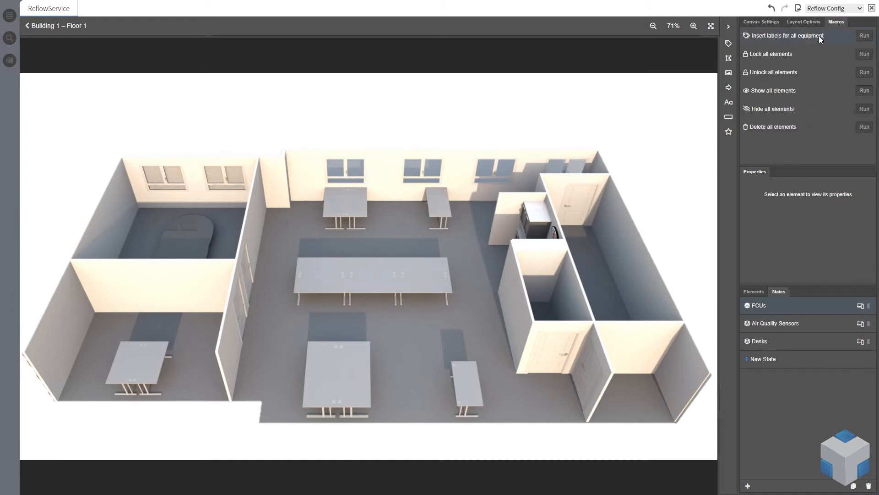
left_click(865, 36)
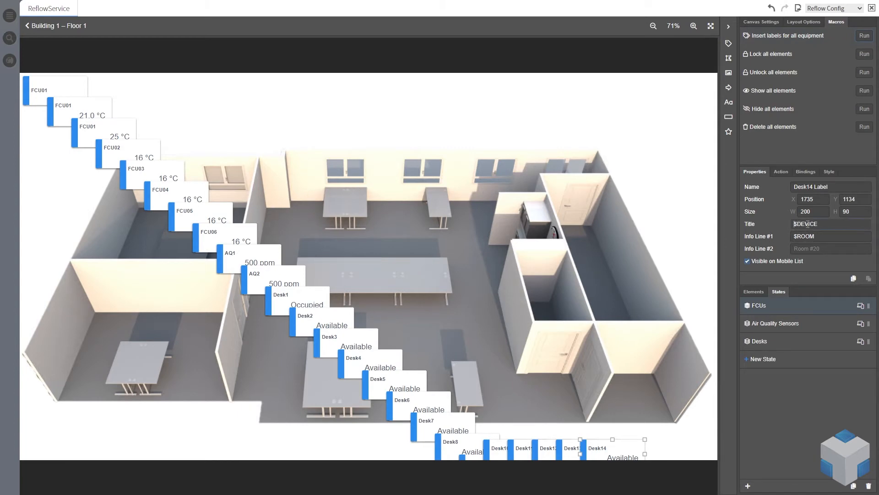
Examine the Title and Info Line #1 placeholder values of the selected desk label
left_click_drag(795, 224, 825, 224)
left_click_drag(822, 234, 794, 237)
left_click_drag(795, 223, 823, 223)
left_click(819, 237)
left_click_drag(822, 225, 793, 224)
left_click_drag(832, 237, 793, 235)
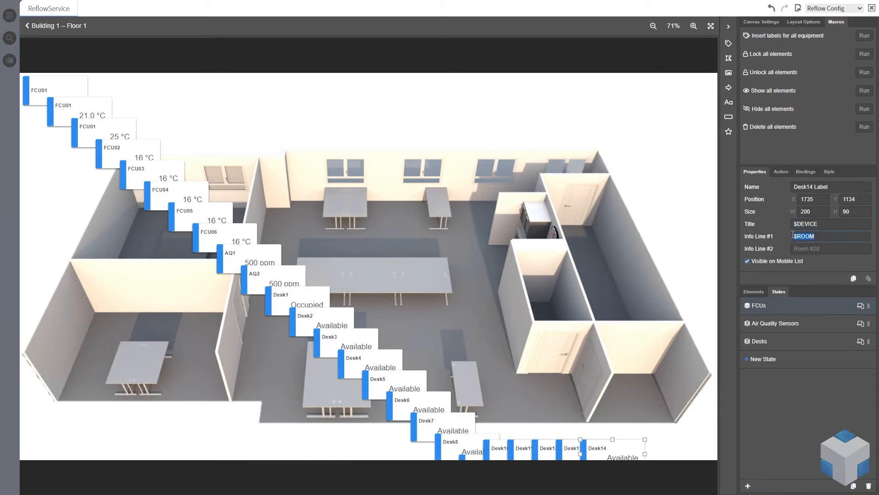
left_click(828, 237)
left_click_drag(830, 236, 771, 236)
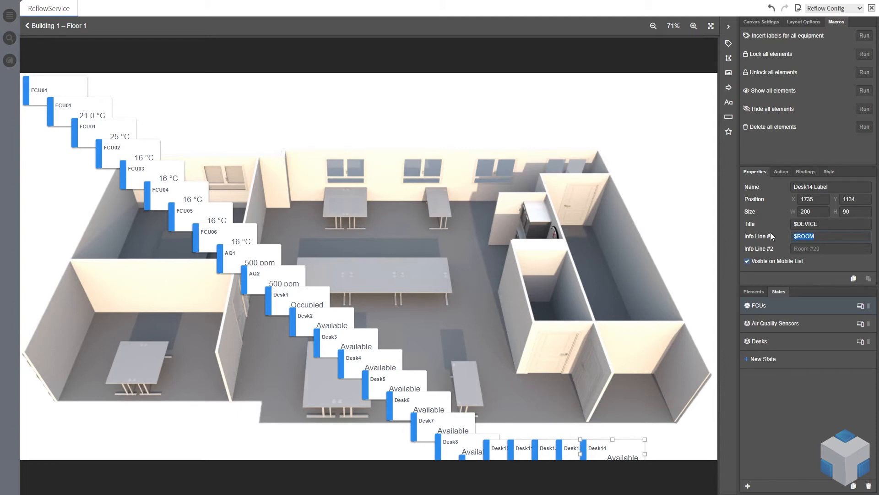
left_click(834, 237)
left_click(796, 224)
left_click(817, 237)
mouse_move(440, 3)
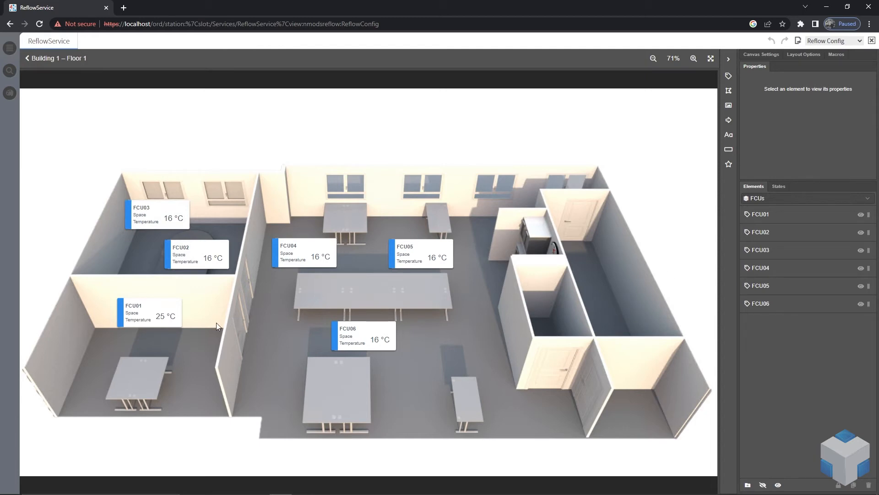
Open the FCU01 label's context menu to review its options, then close it and reselect the label
left_click(152, 310)
right_click(152, 309)
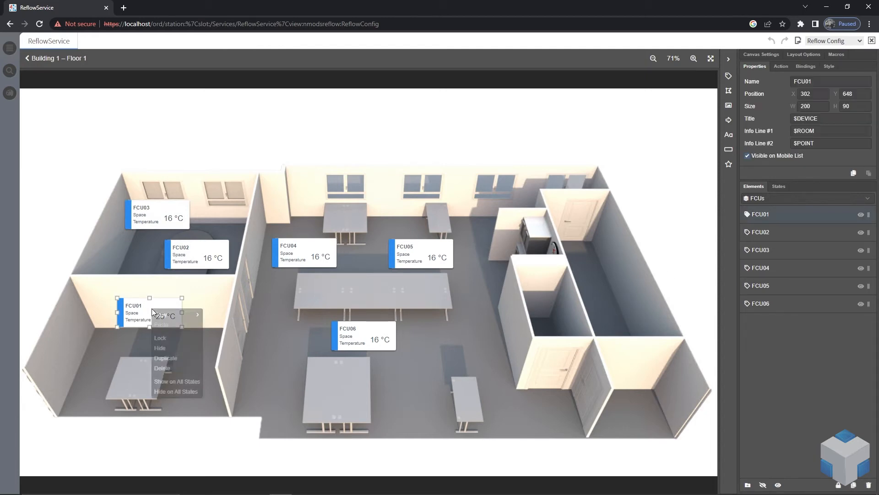
mouse_move(169, 316)
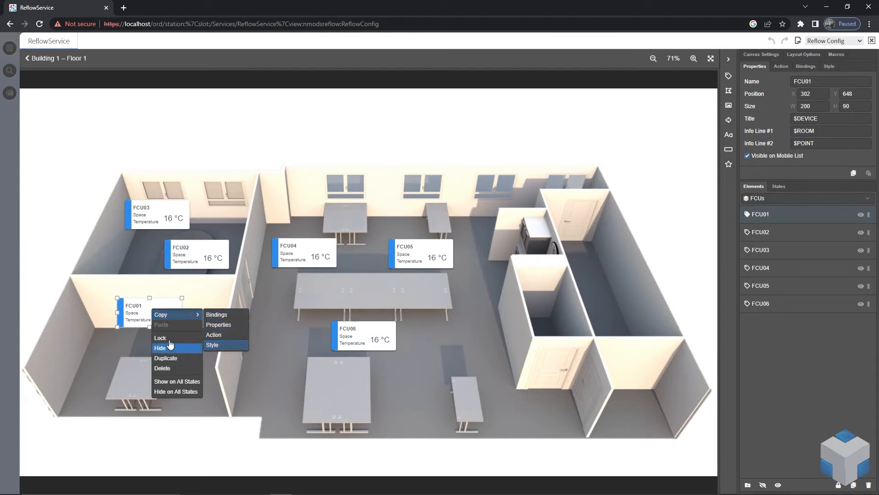
left_click(483, 326)
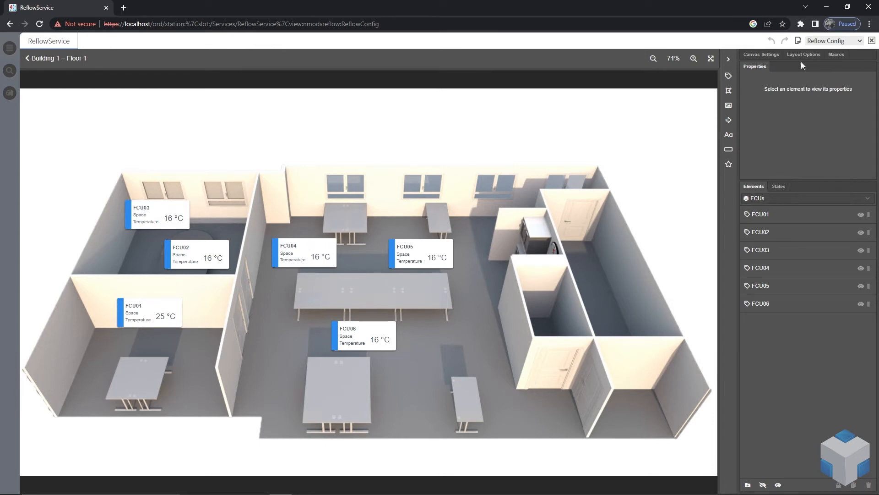
left_click(153, 307)
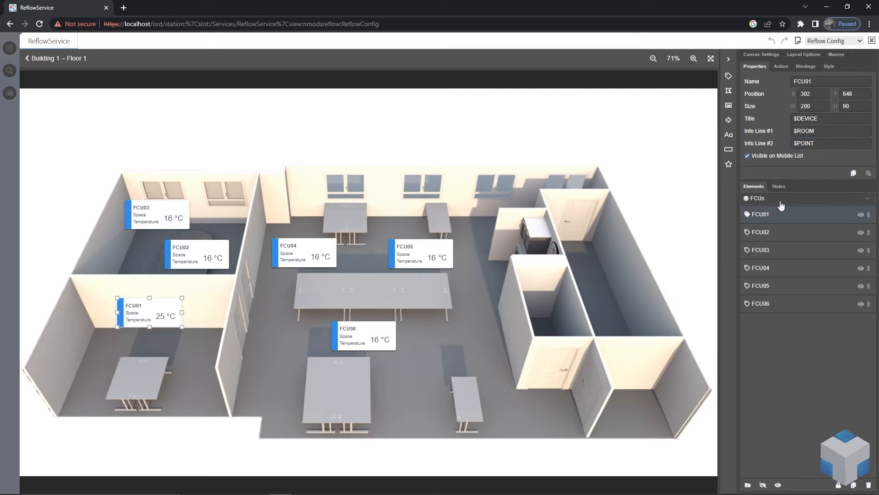
Switch the element list between the FCUs, Air Quality Sensors and Desks states and return to FCUs
left_click(812, 199)
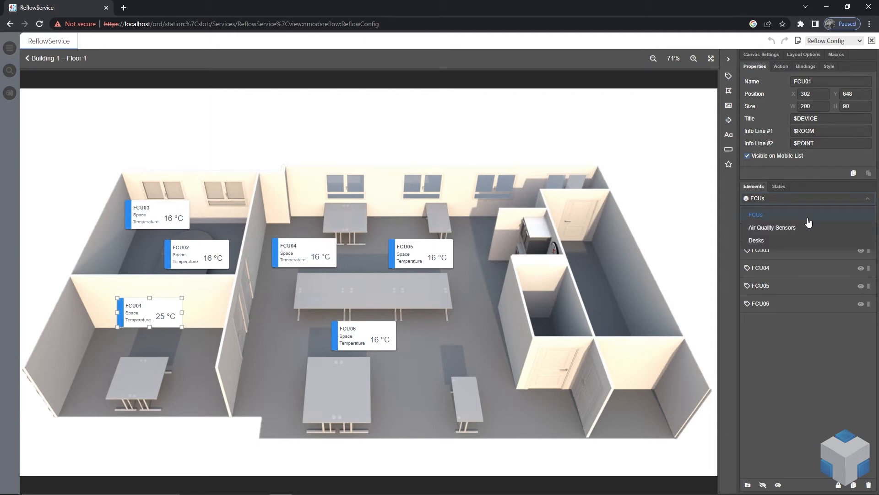
left_click(806, 198)
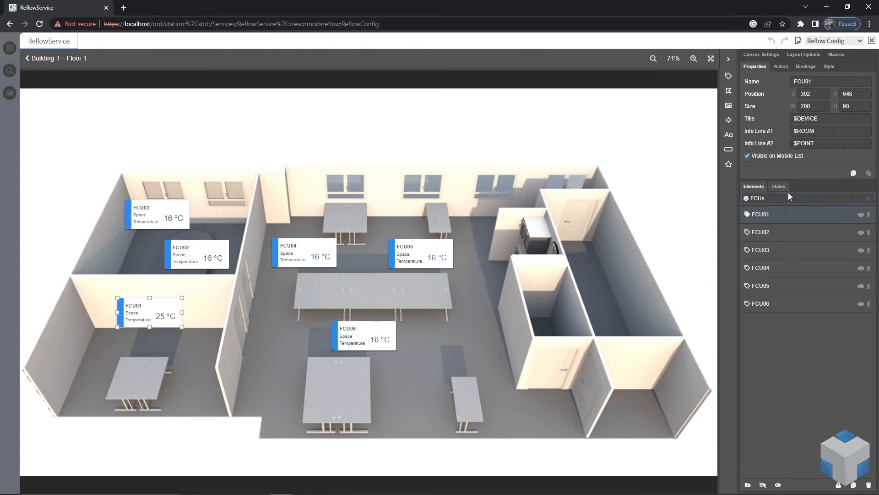
left_click(792, 199)
left_click(786, 227)
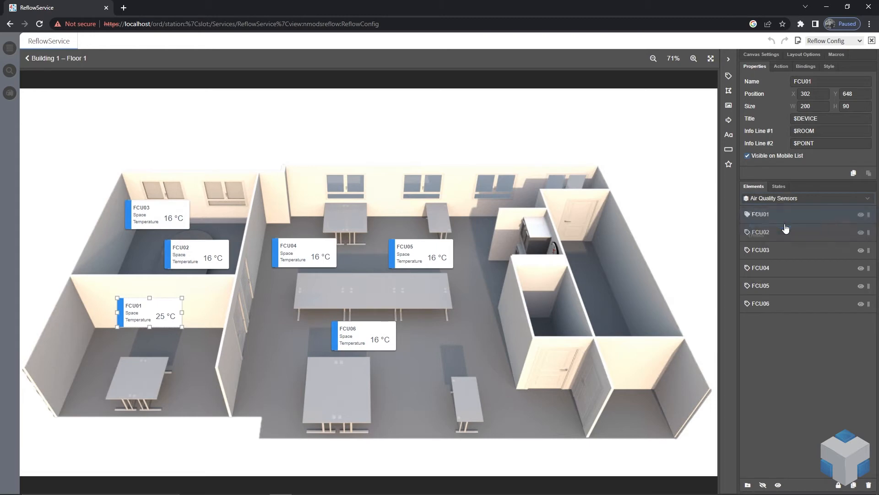
left_click(799, 201)
left_click(788, 241)
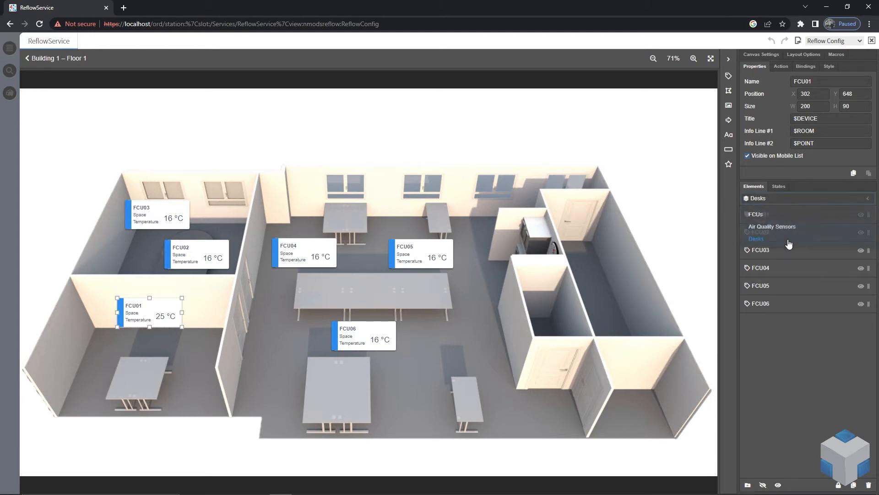
left_click(795, 201)
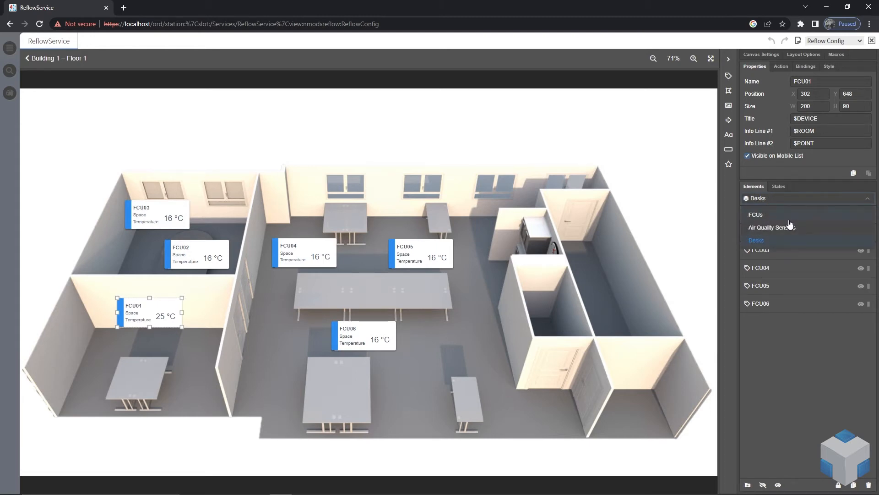
left_click(789, 216)
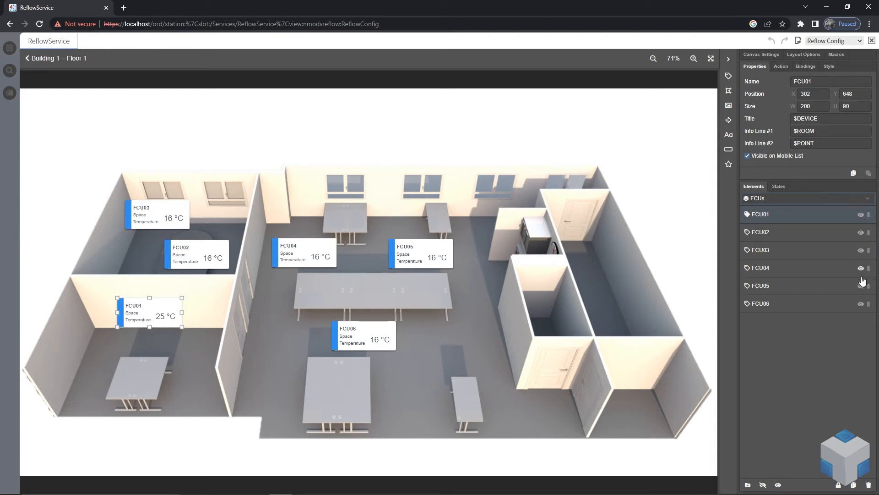
Switch to the Air Quality Sensors state and hide all six FCU labels in it
left_click(815, 201)
left_click(786, 228)
left_click(861, 215)
left_click(863, 235)
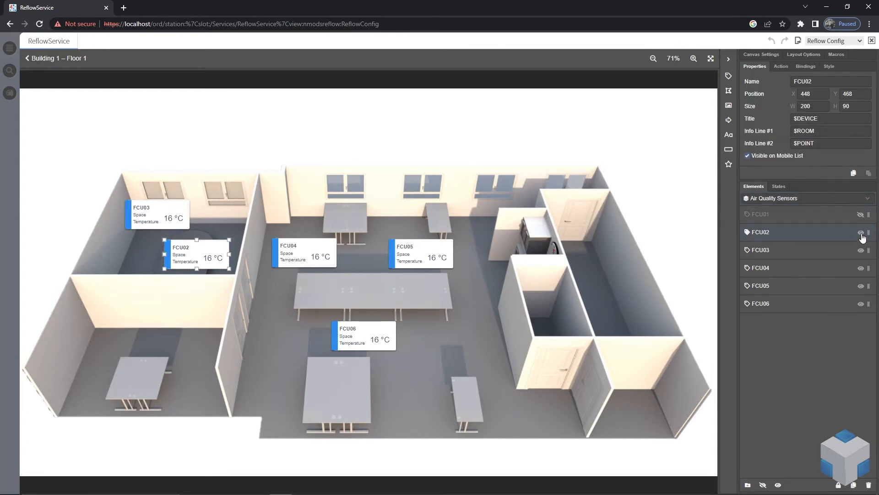
left_click(861, 233)
left_click(861, 250)
left_click(862, 268)
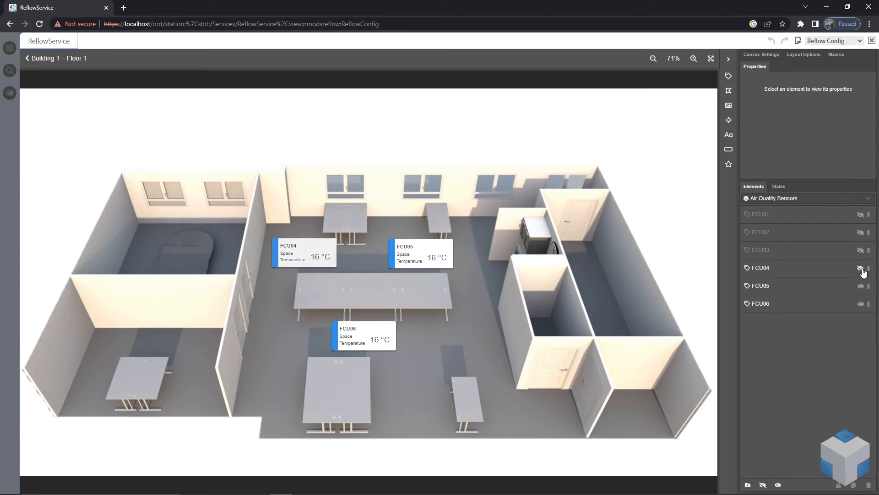
left_click(862, 289)
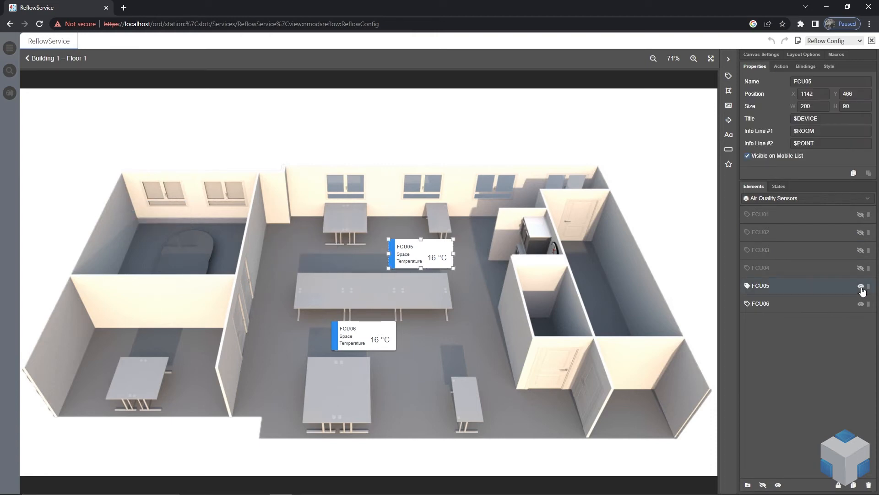
left_click(861, 286)
left_click(861, 304)
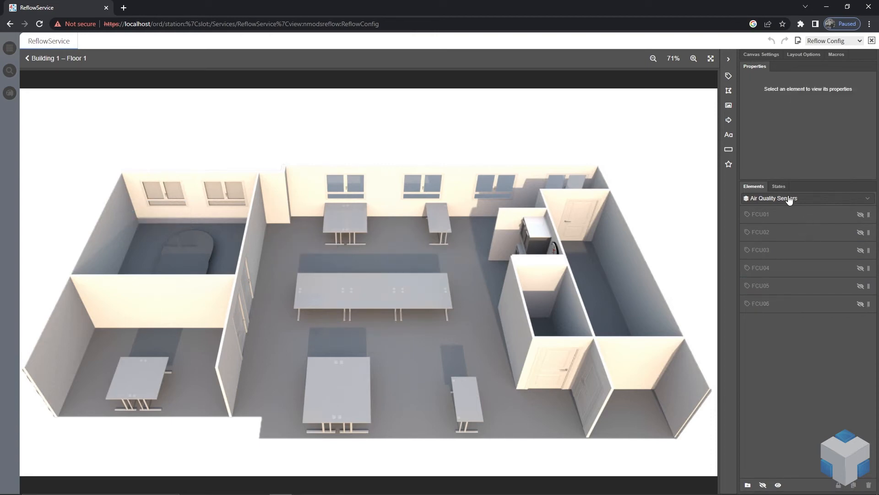
Switch to the Desks state and hide all six FCU labels in it
left_click(807, 199)
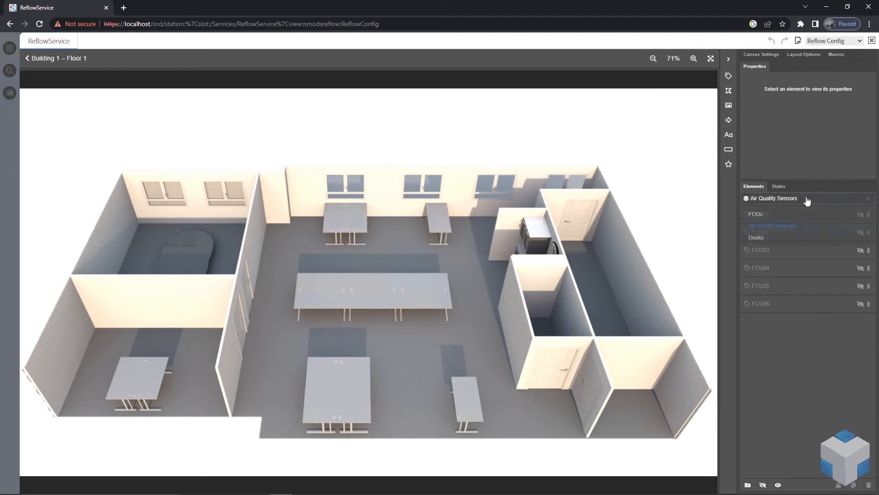
left_click(761, 241)
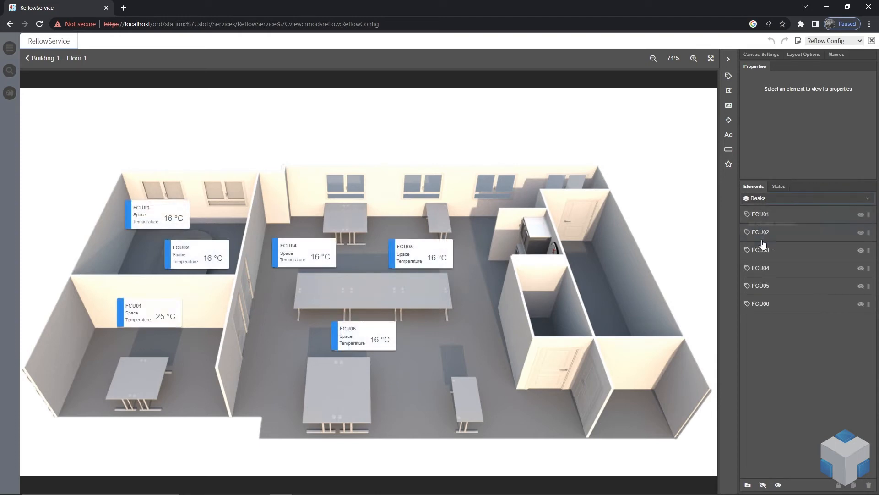
left_click(862, 214)
left_click(862, 233)
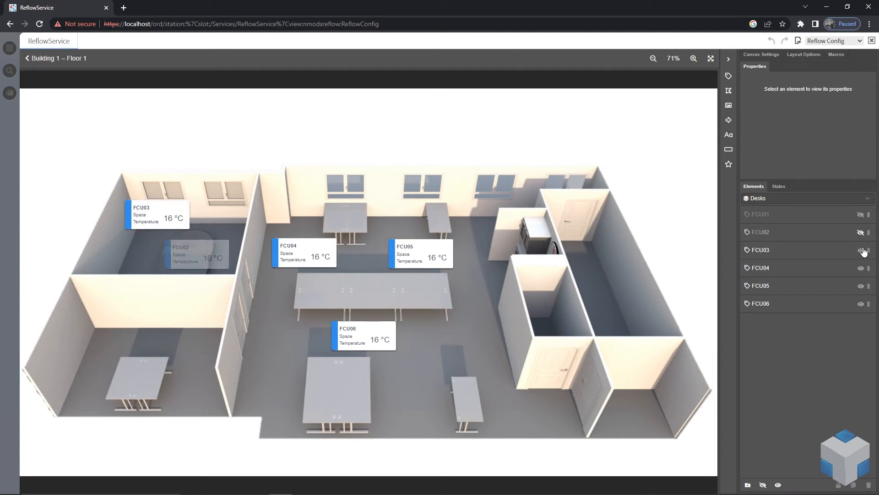
left_click(862, 251)
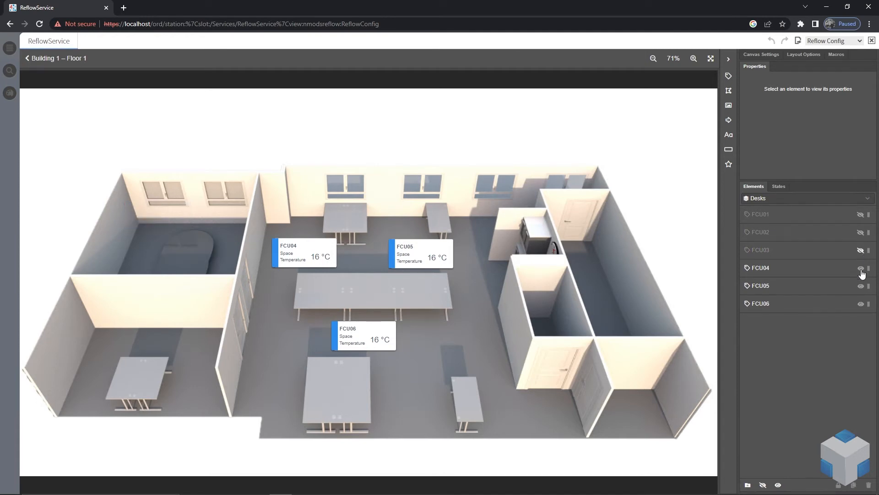
left_click(861, 269)
left_click(861, 287)
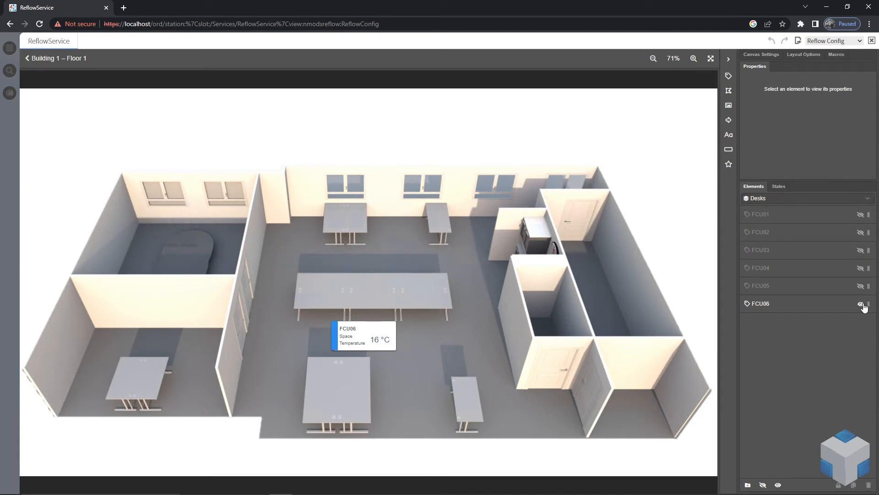
left_click(862, 304)
Preview the FCU labels across the FCUs, Air Quality Sensors and Desks states, ending on FCUs
left_click(837, 200)
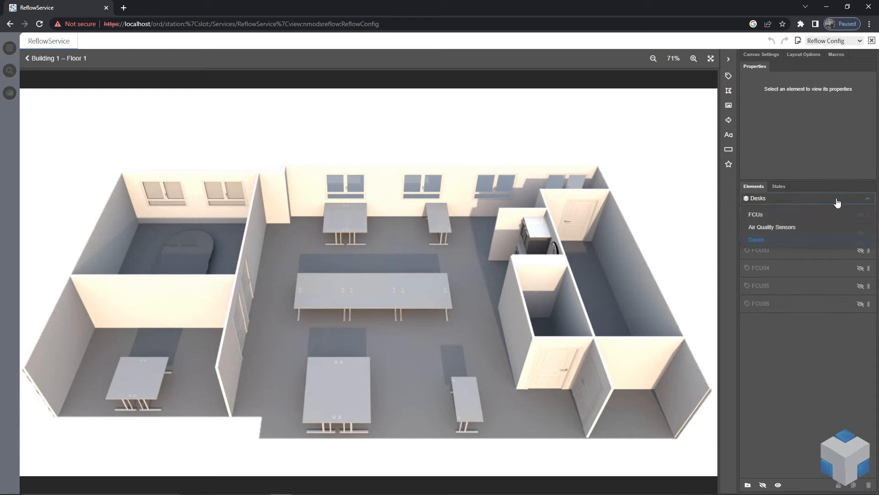
left_click(763, 216)
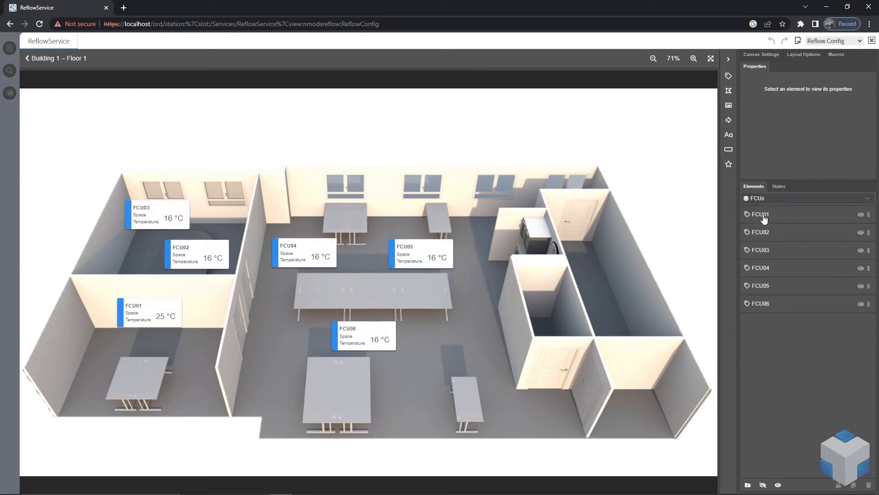
left_click(809, 201)
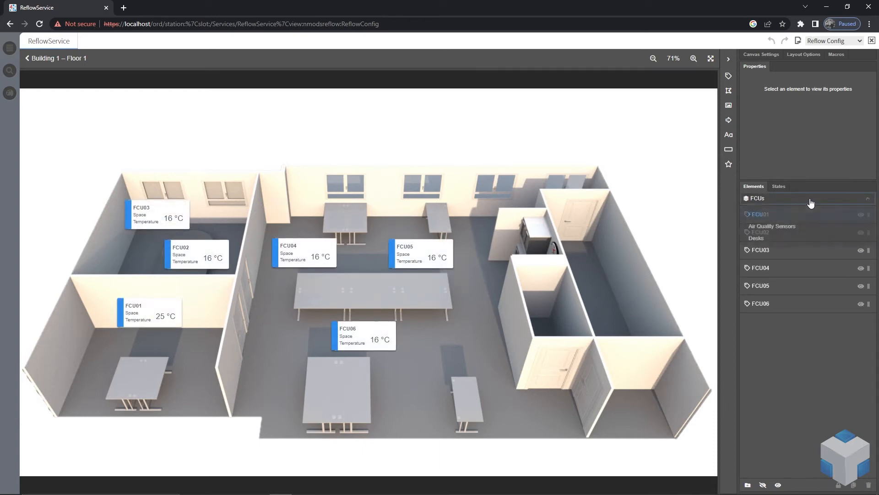
left_click(784, 230)
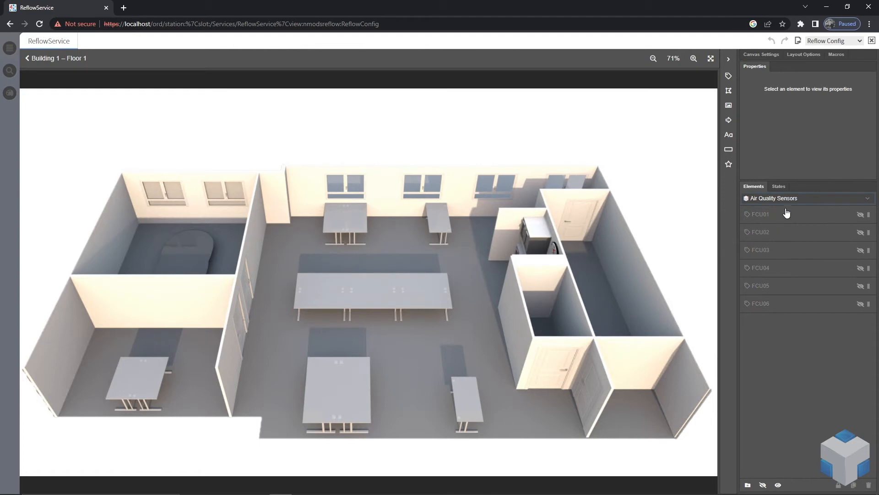
left_click(798, 200)
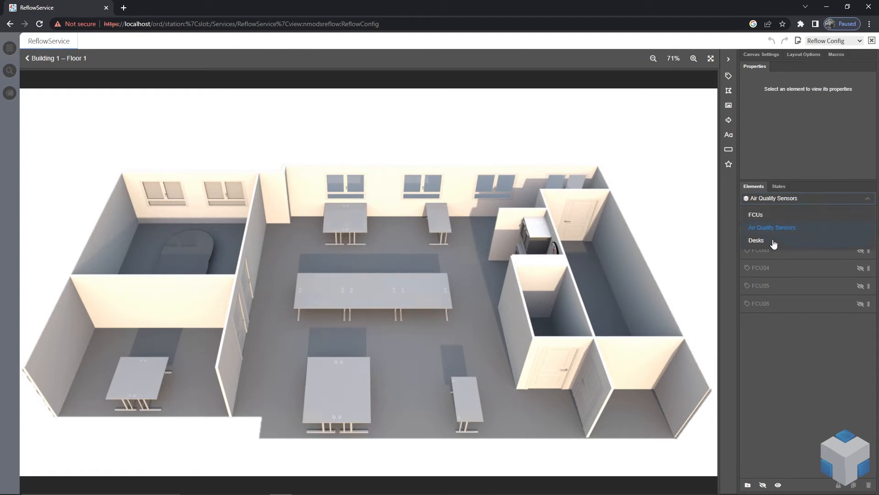
left_click(774, 239)
left_click(799, 198)
left_click(775, 215)
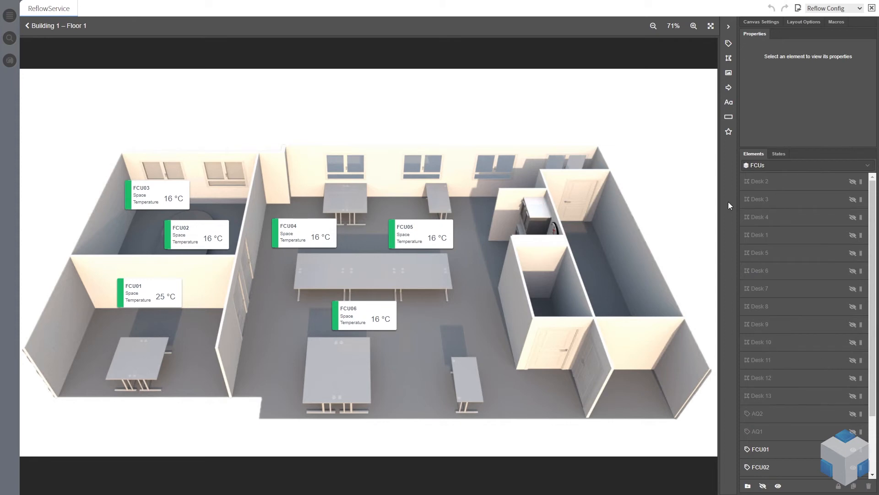
Cycle through the three floor plan states again to review which labels and desk zones each shows
left_click(842, 165)
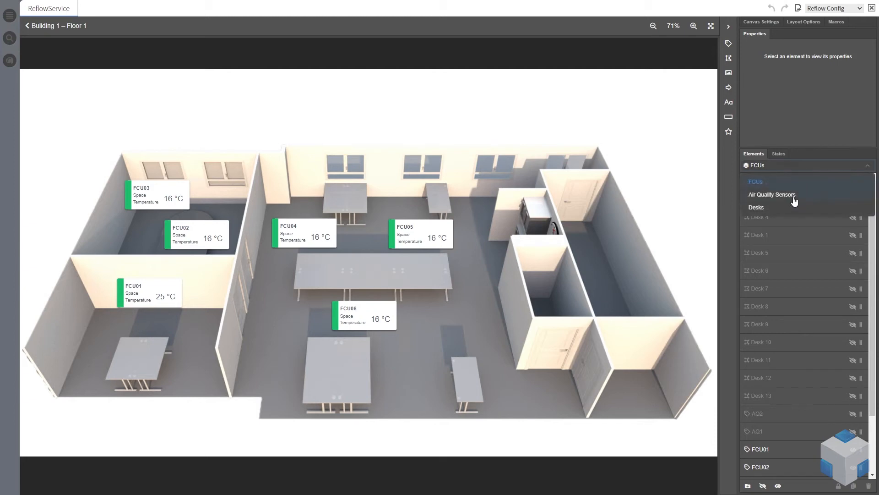
left_click(794, 202)
left_click(828, 168)
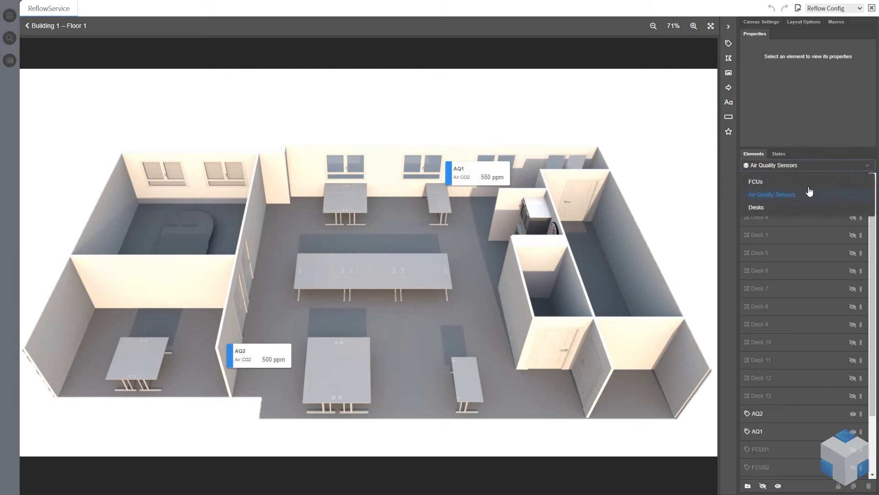
left_click(786, 208)
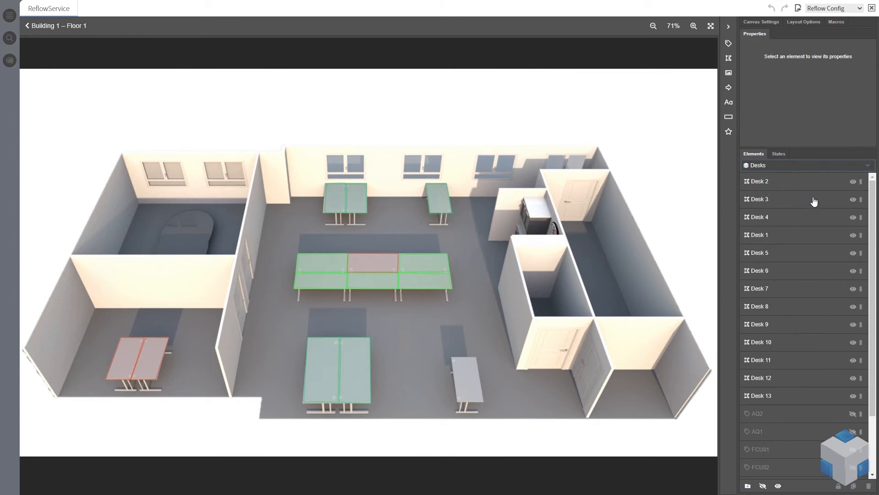
left_click(826, 169)
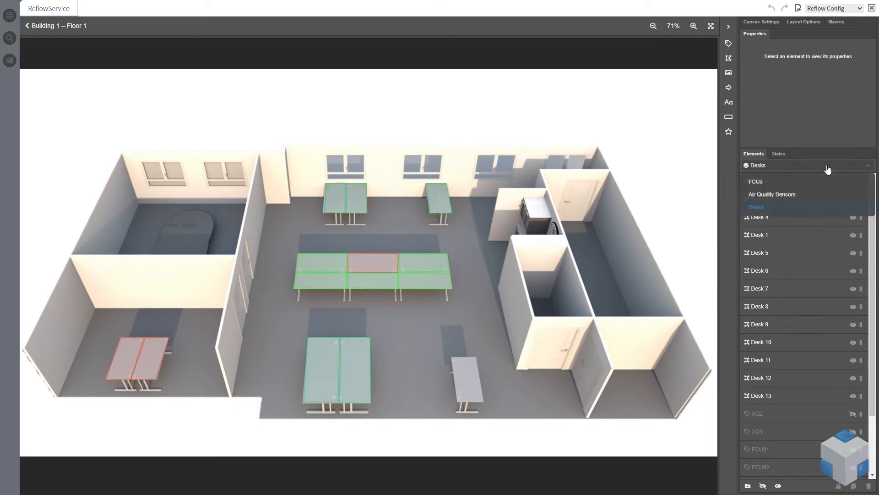
left_click(796, 183)
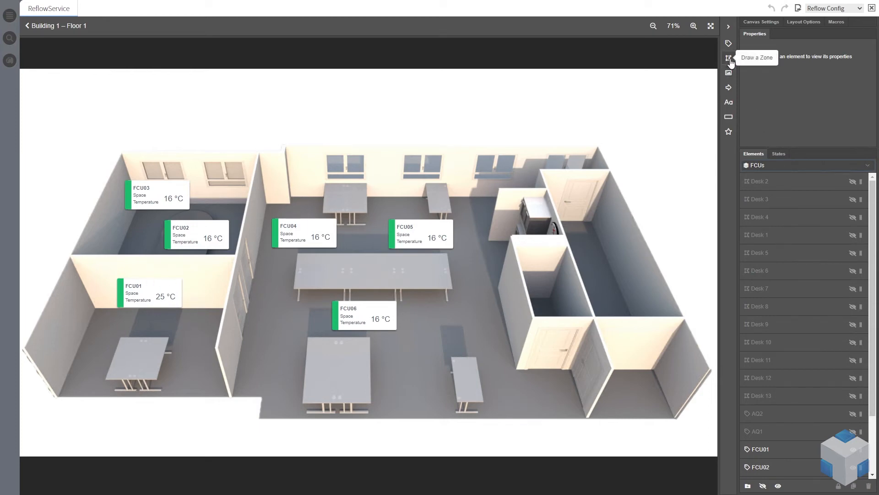
Draw a six-point zone outlining the front-left office that contains FCU01
left_click(729, 58)
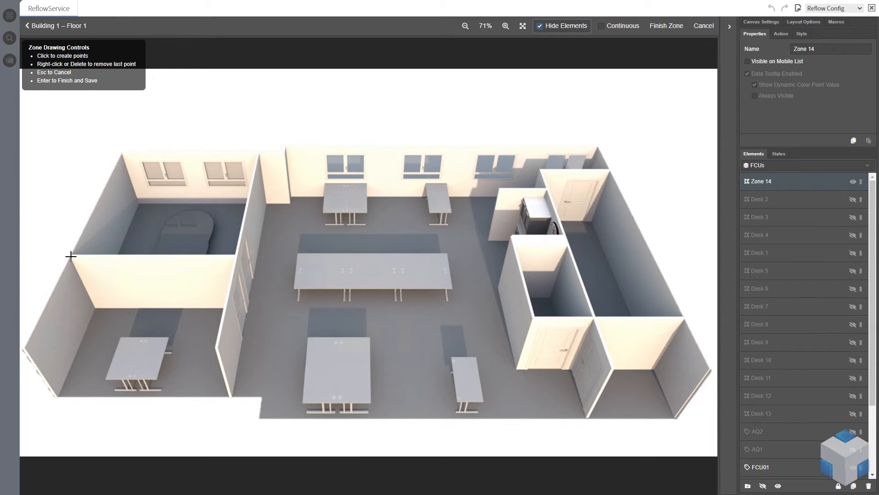
left_click(71, 256)
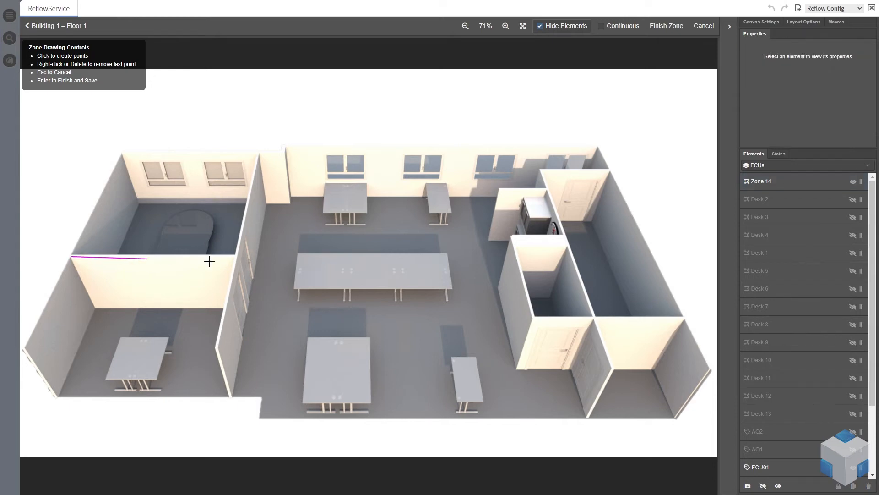
left_click(233, 258)
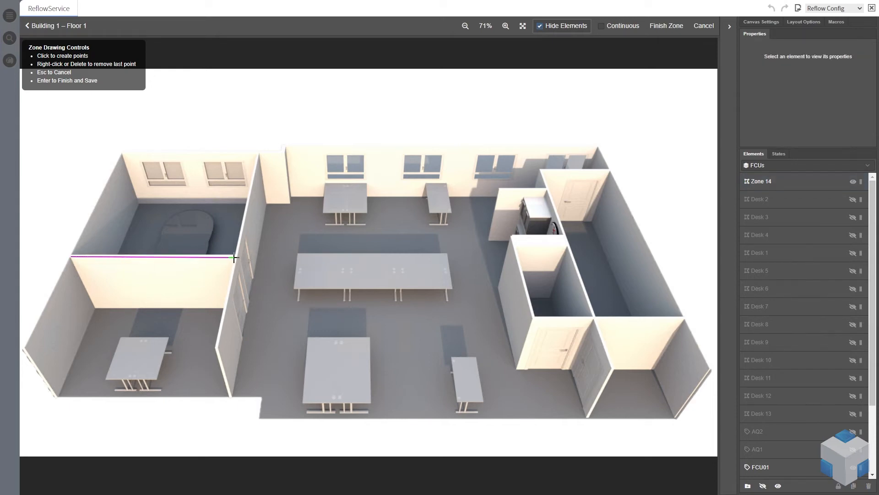
left_click(216, 347)
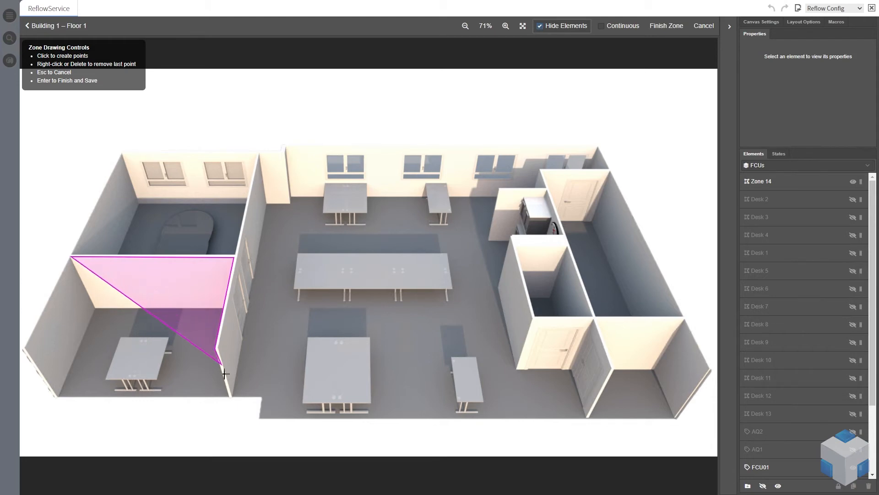
left_click(230, 398)
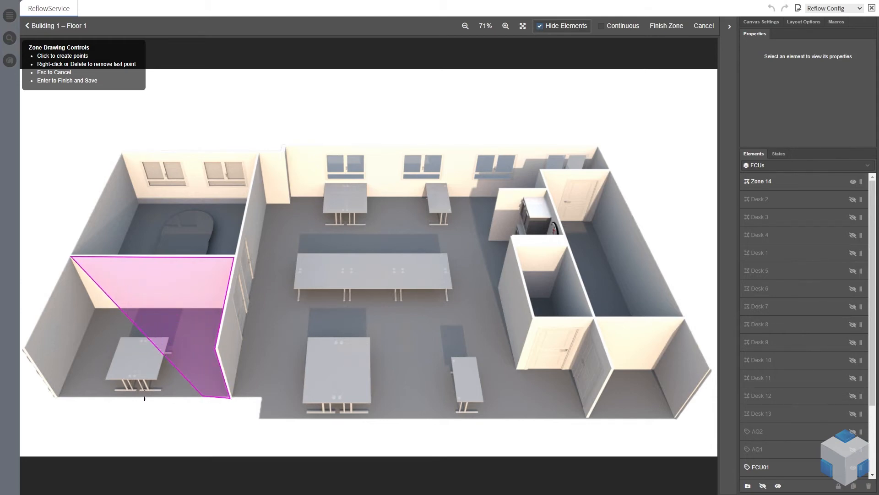
left_click(57, 396)
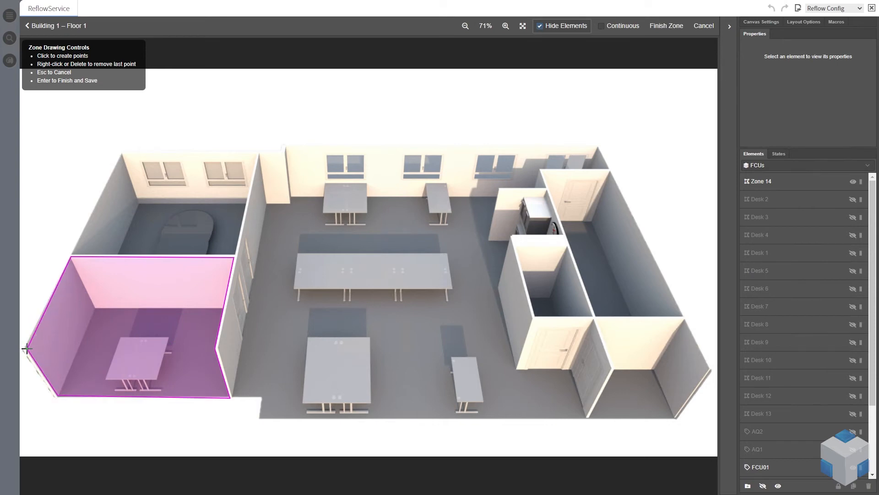
left_click(27, 349)
key("Return")
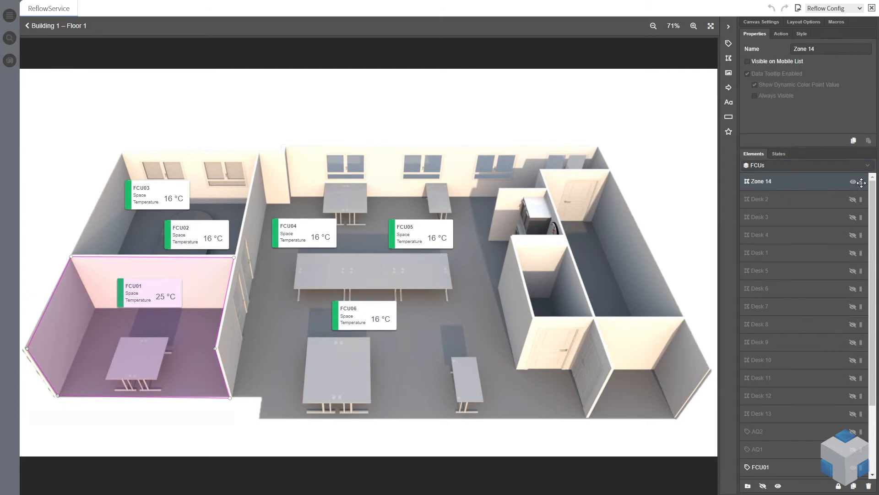
Move the new zone to the bottom of the element list and rename it Office1Zone
left_click_drag(861, 181, 862, 469)
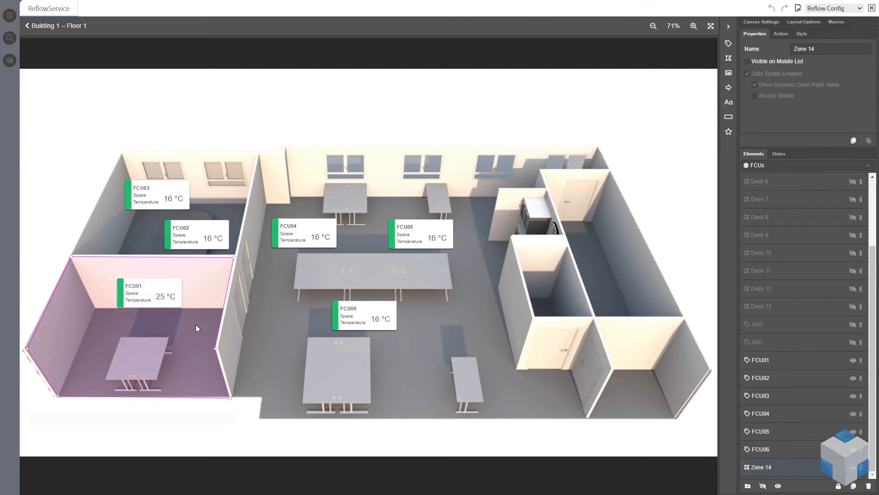
left_click(151, 297)
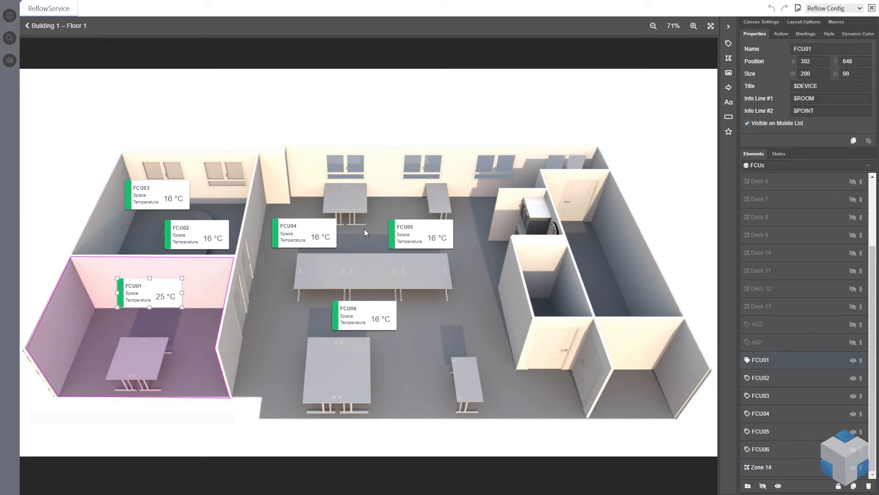
left_click(206, 294)
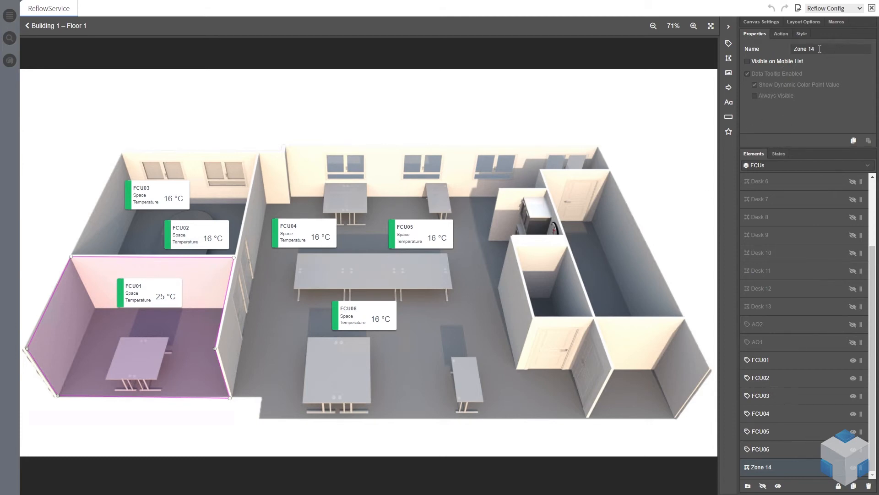
left_click_drag(822, 49, 776, 51)
type("Office1Zone")
Set the zone's style colour to Dynamic
left_click(782, 34)
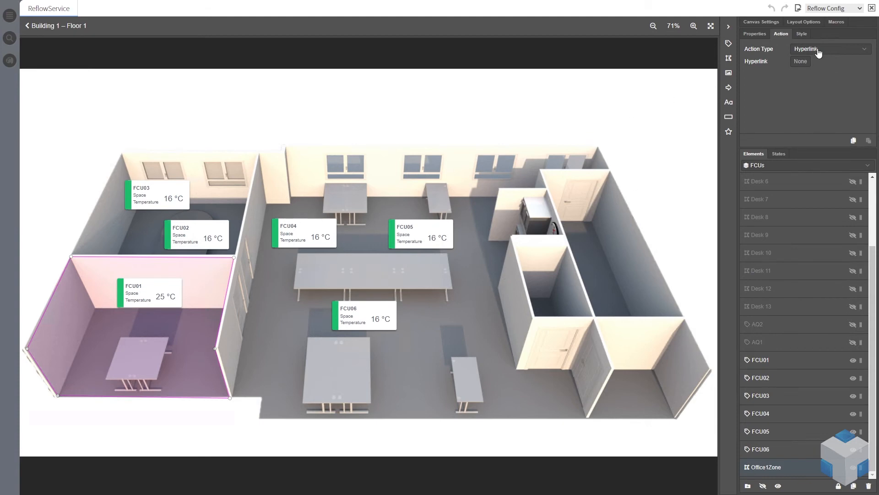
left_click(806, 34)
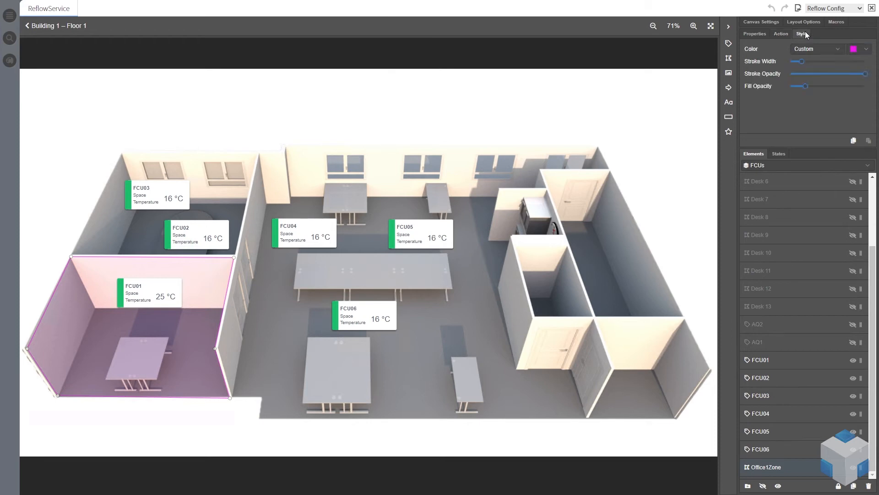
left_click(840, 55)
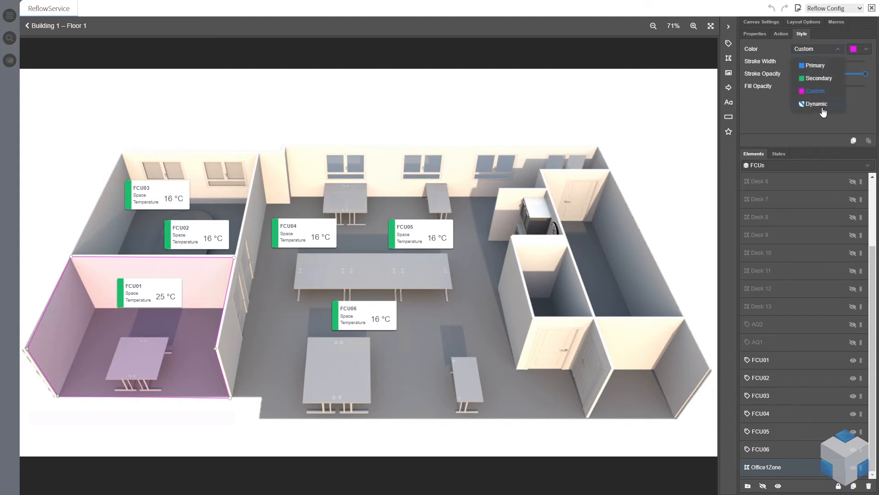
left_click(823, 108)
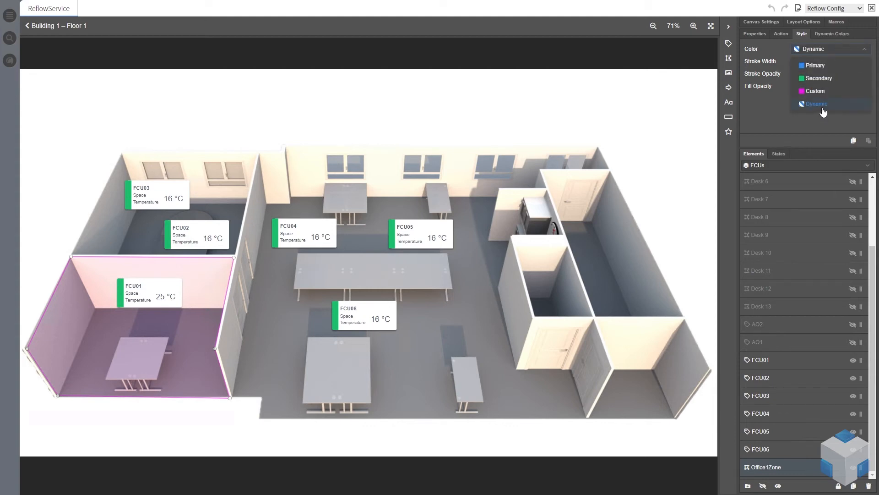
Bind the zone's dynamic colour to the point Building1 > Equipment > FCUs > Floor1 > Logic > SpaceTempAverage1
left_click(834, 36)
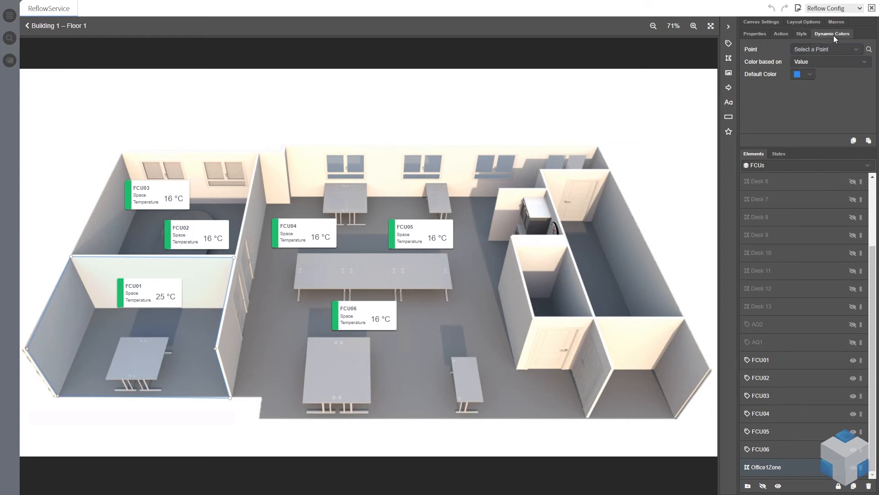
left_click(859, 53)
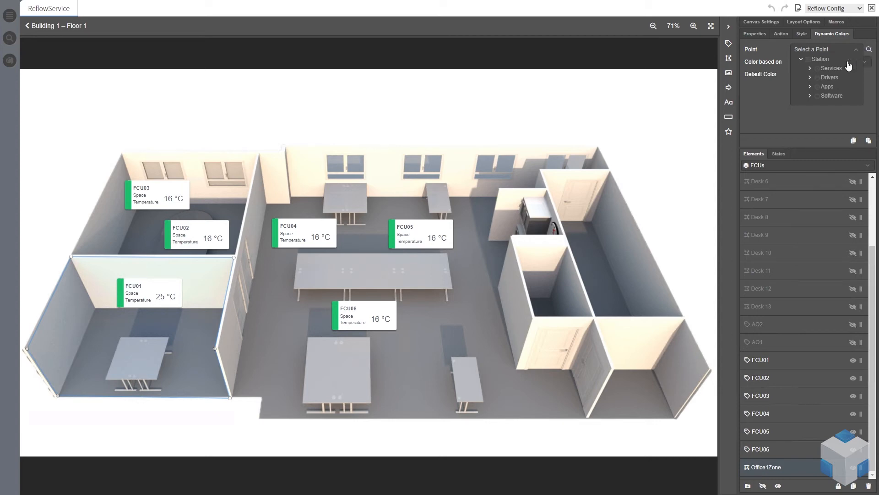
left_click(810, 96)
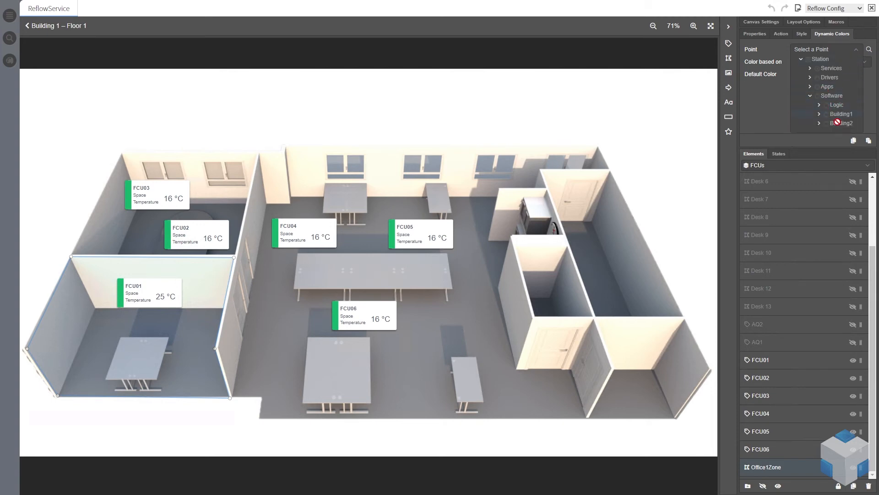
left_click(869, 49)
left_click(869, 49)
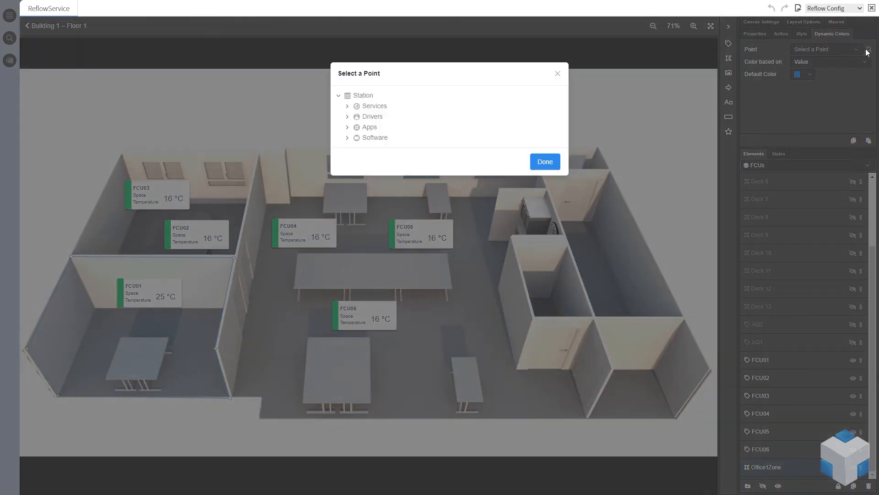
left_click(347, 138)
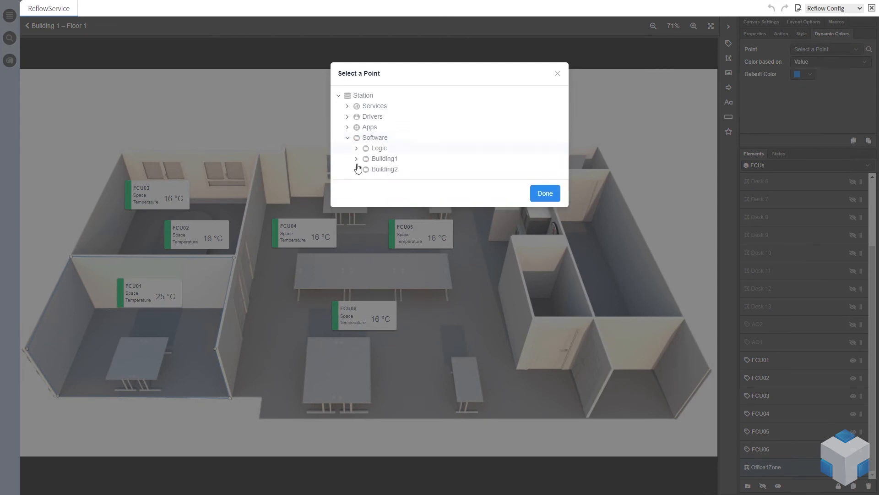
left_click(357, 159)
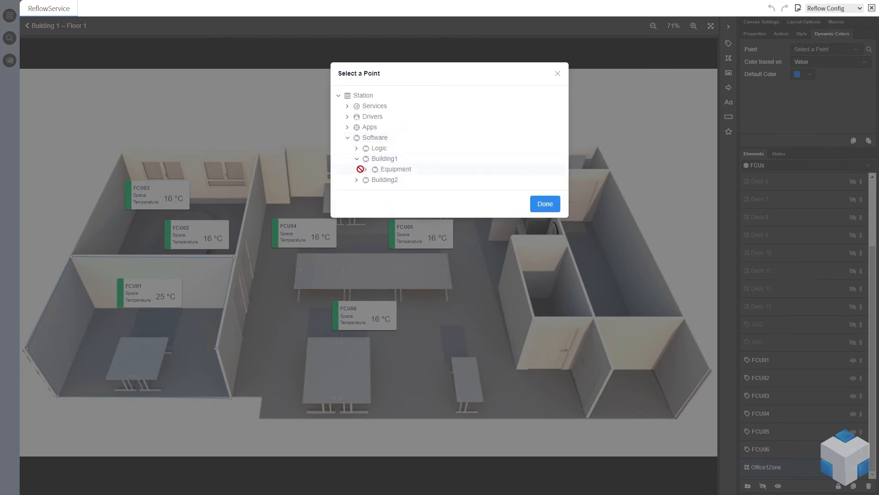
left_click(365, 170)
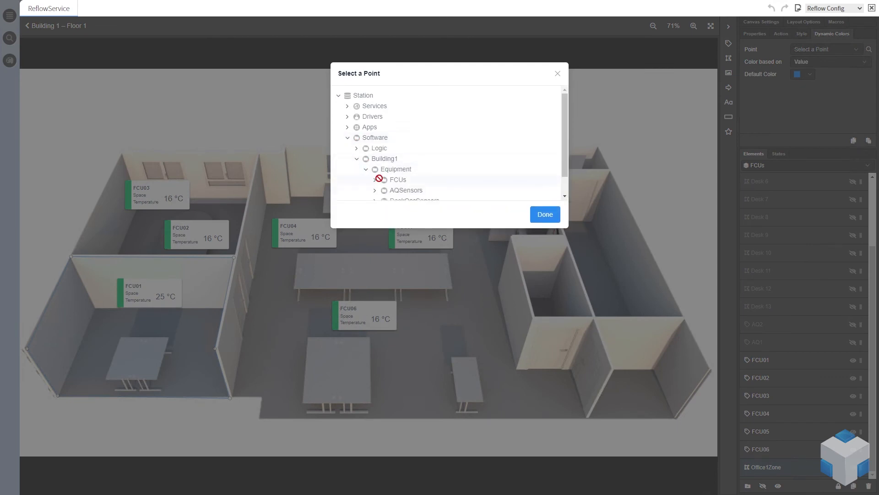
scroll(380, 182, "down", 1)
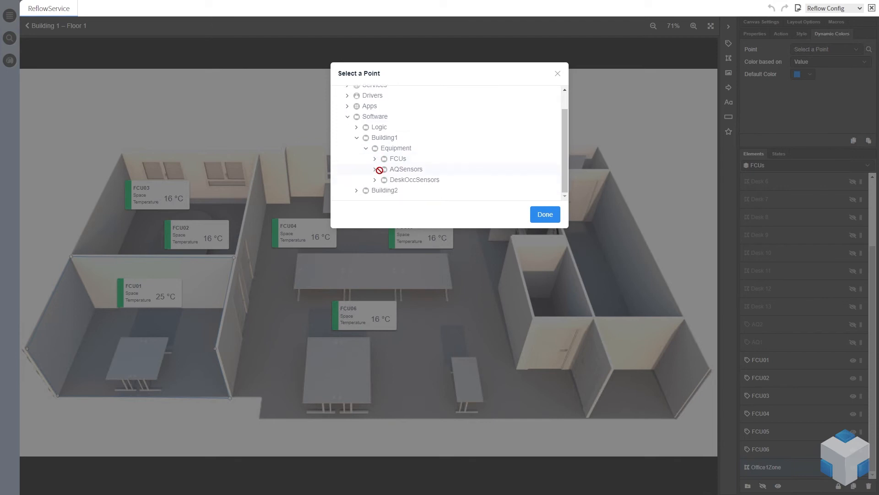
left_click(375, 159)
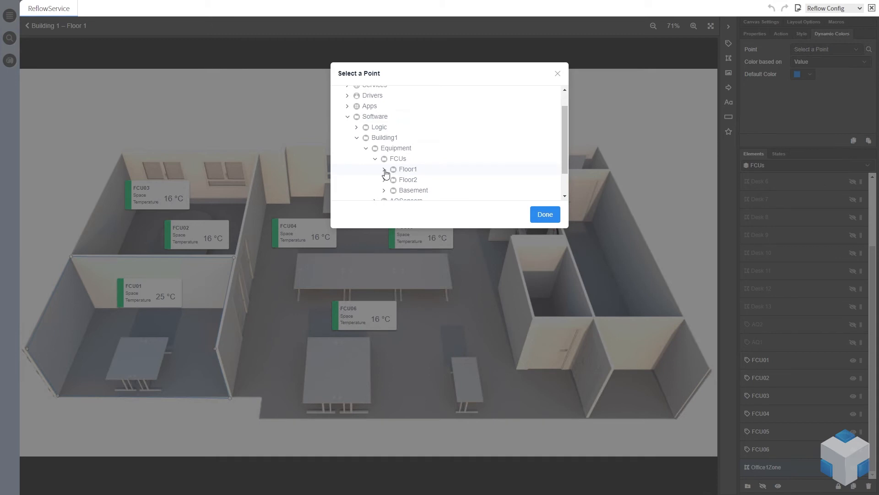
scroll(386, 173, "down", 1)
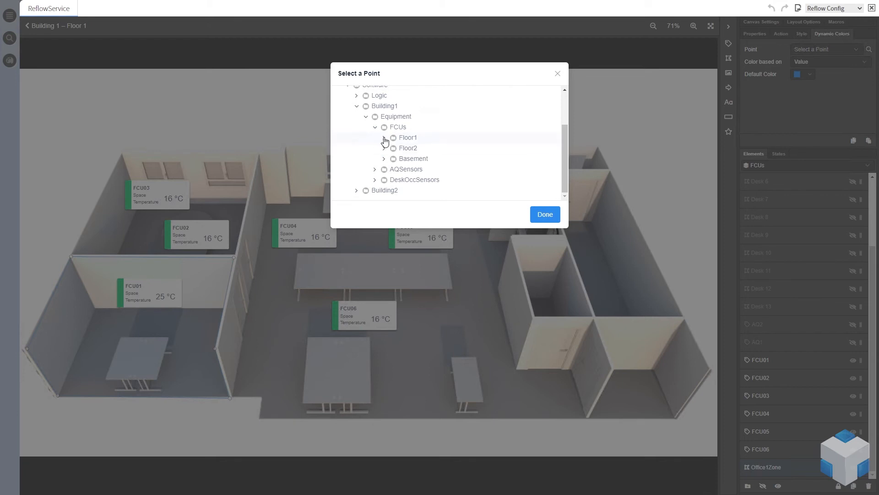
left_click(384, 138)
scroll(393, 173, "down", 2)
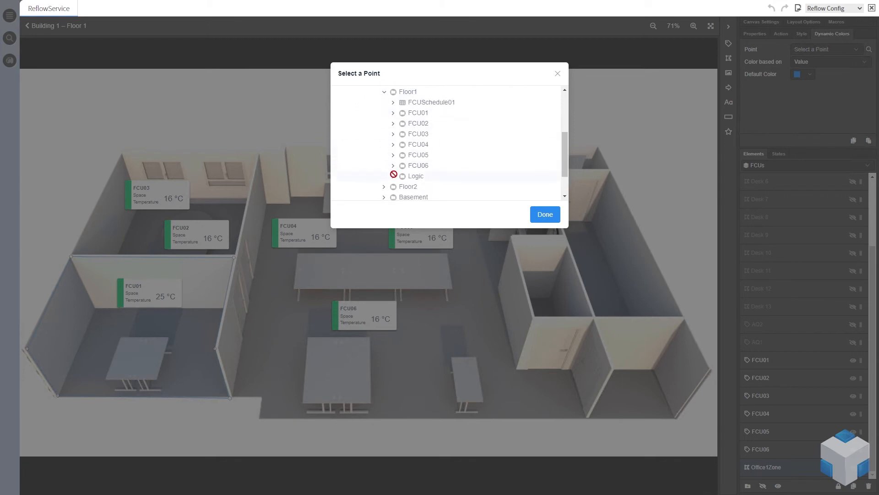
left_click(394, 176)
scroll(395, 173, "down", 2)
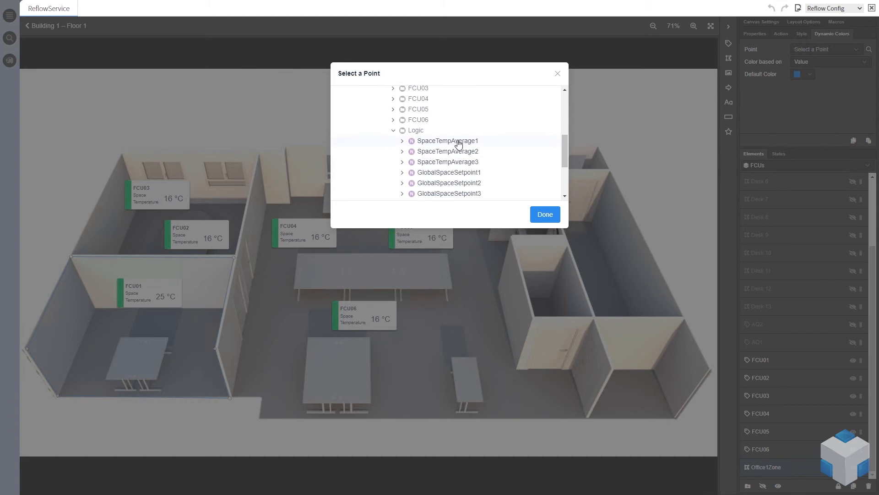
left_click(459, 143)
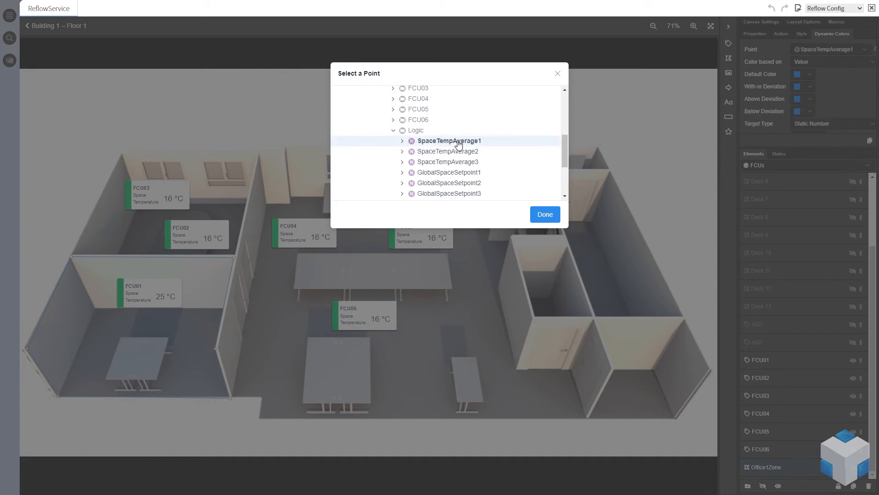
left_click(545, 215)
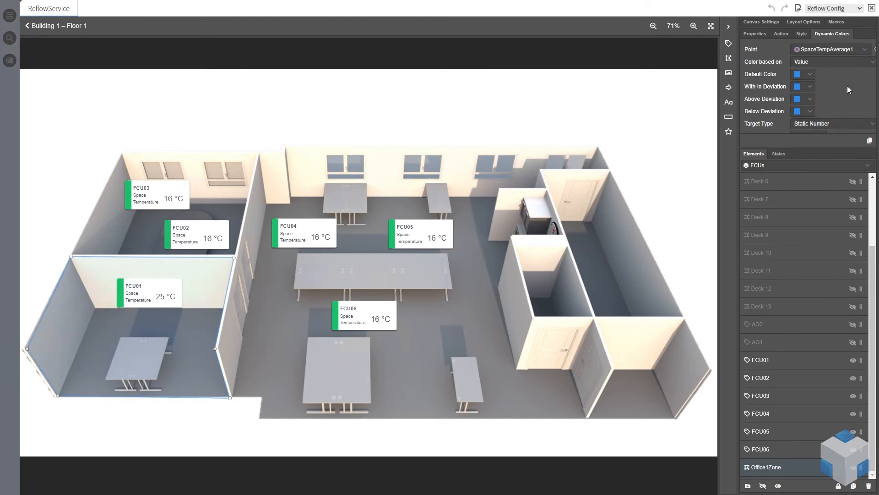
Set the Within Deviation colour to green #19BE6B
left_click(812, 86)
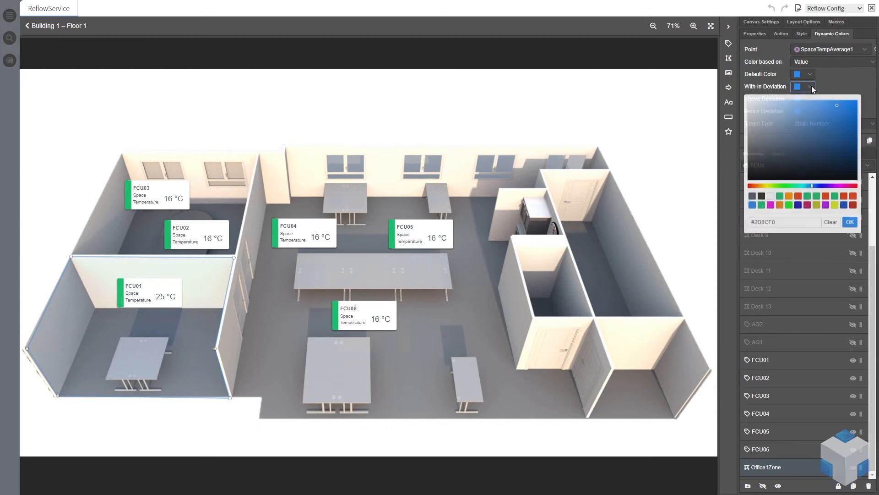
left_click(809, 201)
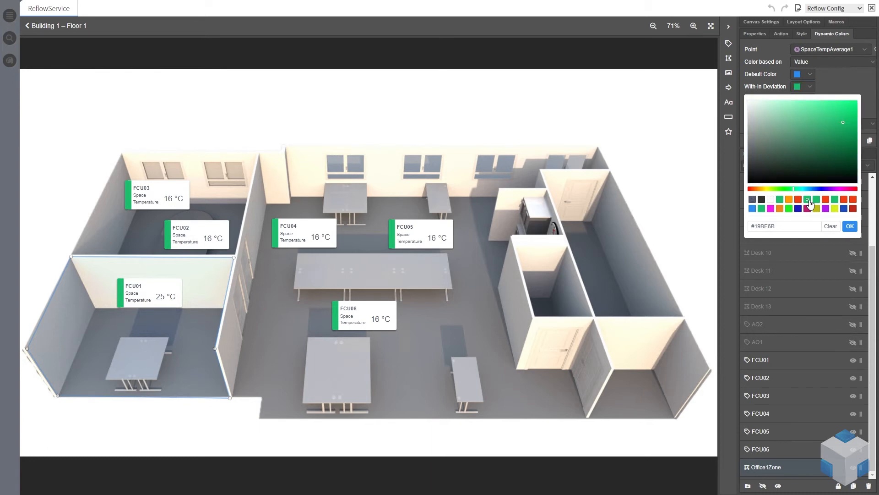
left_click(850, 226)
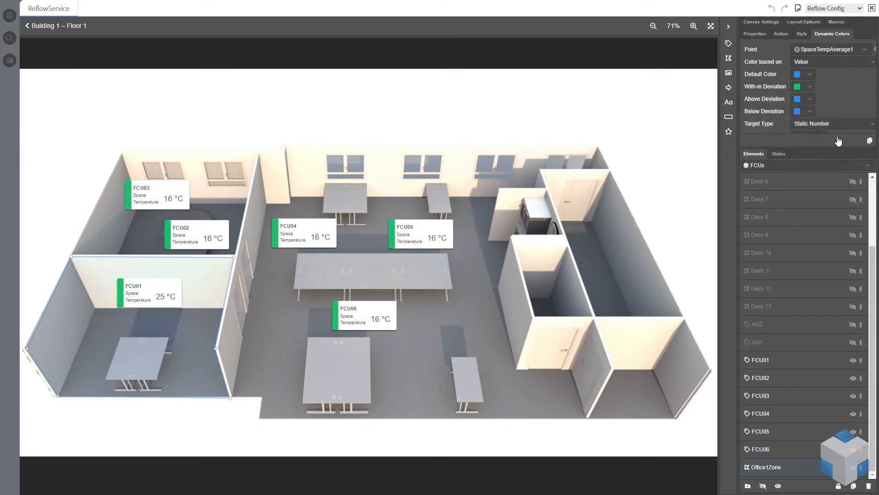
Set the Above Deviation colour to red #ED3F14
left_click(810, 100)
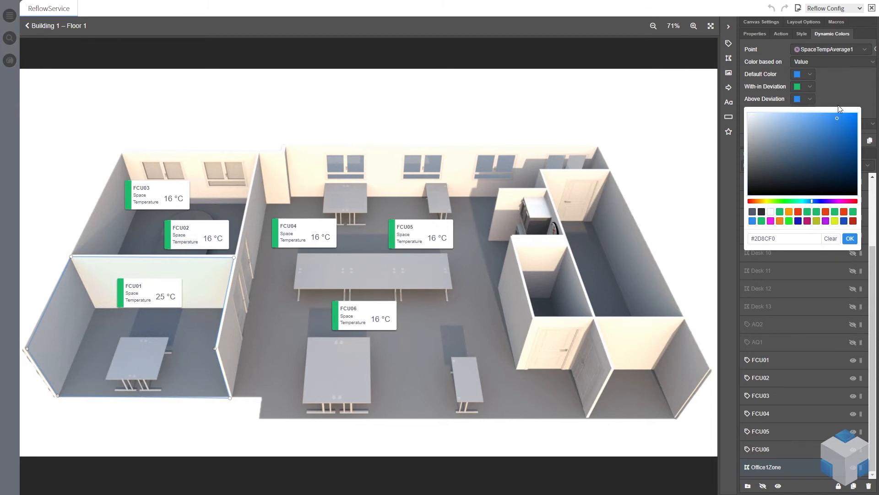
left_click(826, 211)
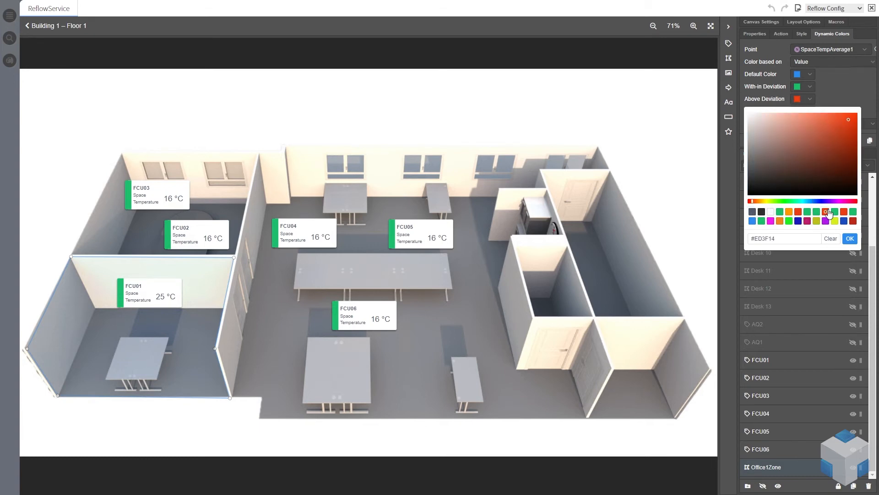
left_click(851, 239)
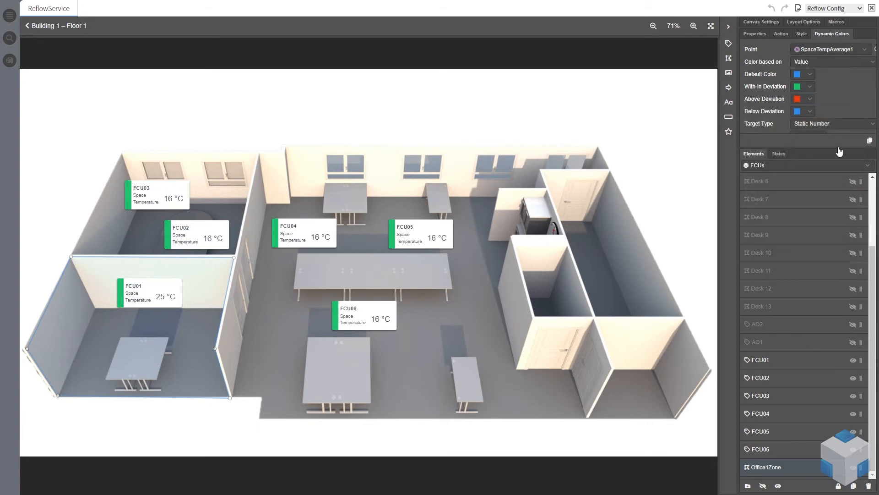
Set the Below Deviation colour to blue using the colour picker
left_click(811, 112)
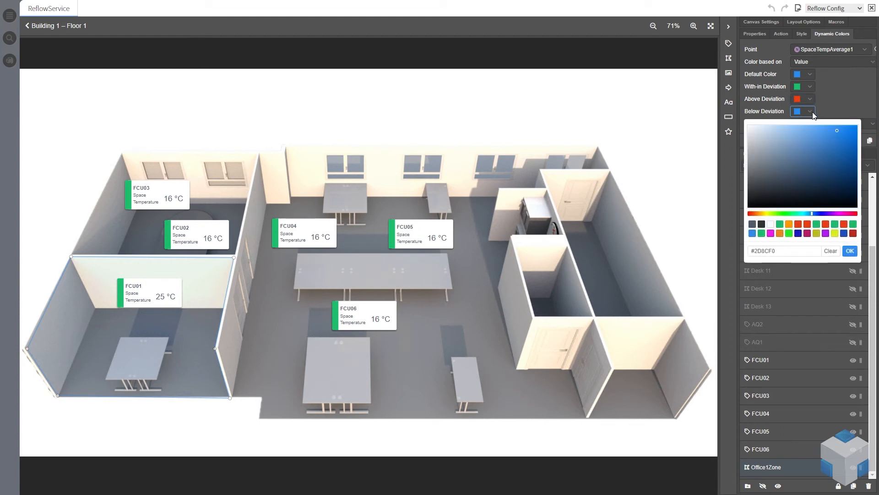
left_click(839, 103)
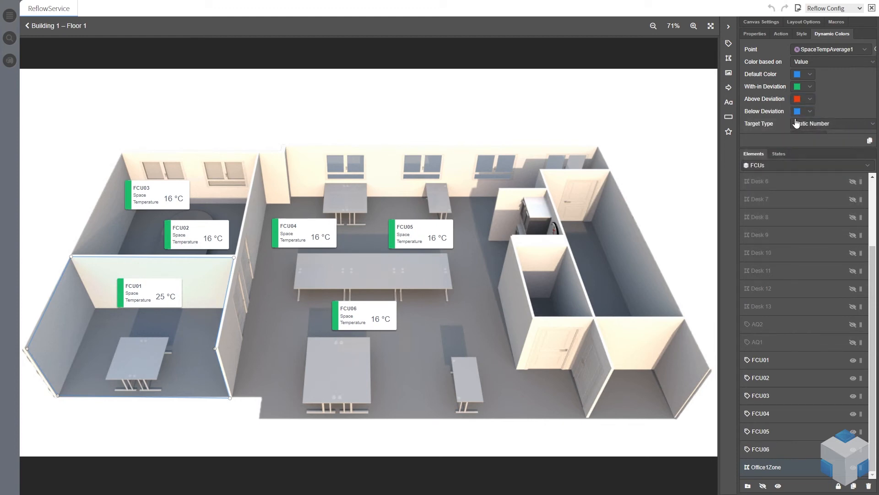
Set the zone's dynamic colour target value to 21 and the deviation +/- to 2
scroll(842, 101, "down", 1)
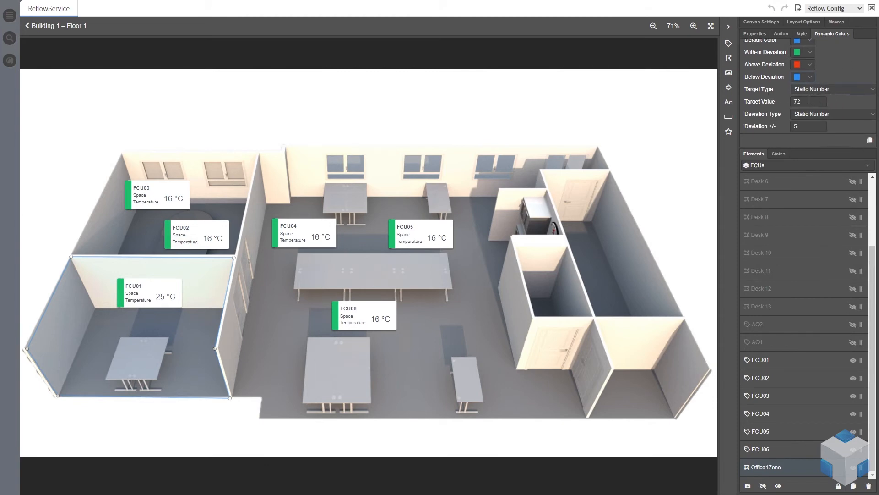
left_click_drag(806, 102, 786, 103)
type("21")
double_click(796, 126)
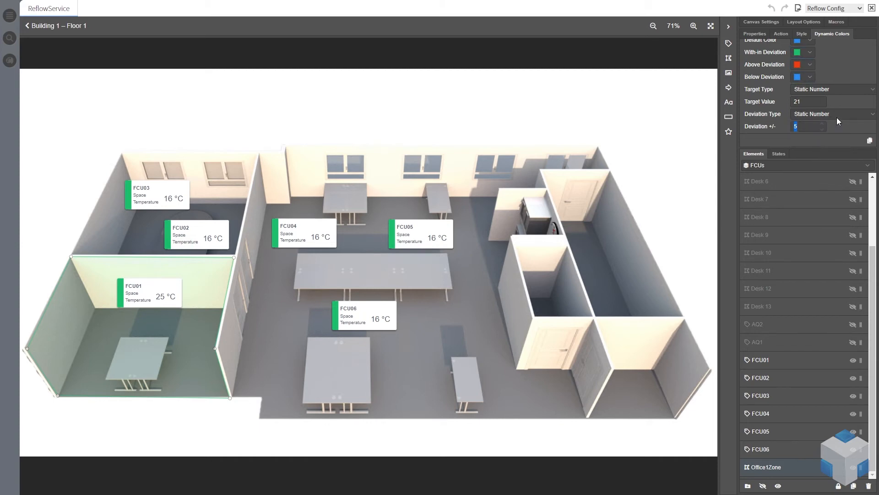
type("2")
scroll(845, 70, "up", 2)
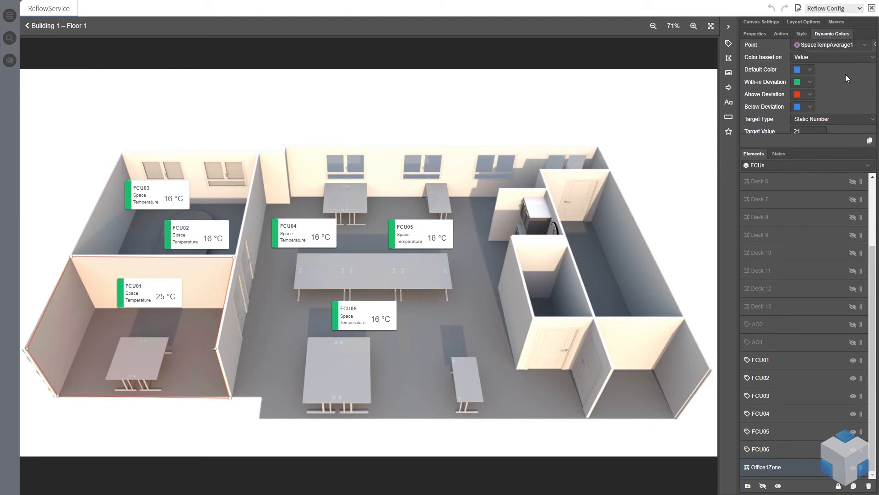
scroll(848, 76, "down", 2)
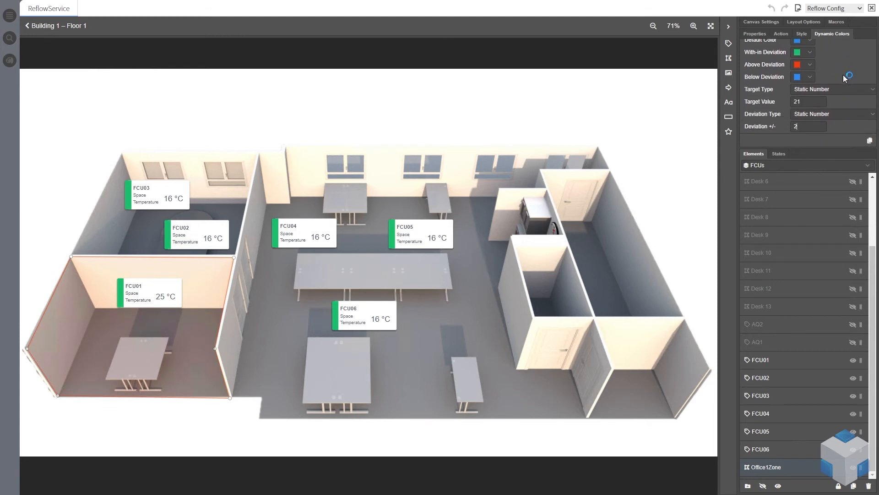
scroll(846, 71, "up", 2)
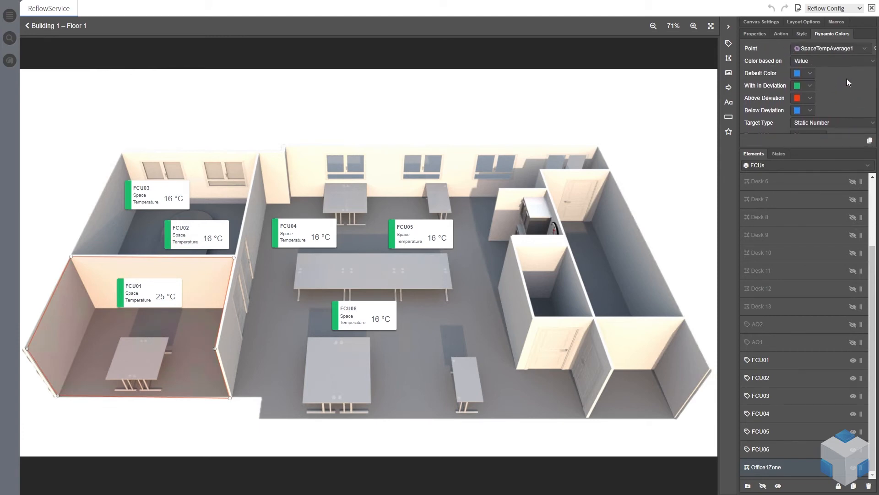
scroll(847, 78, "down", 2)
scroll(848, 78, "up", 2)
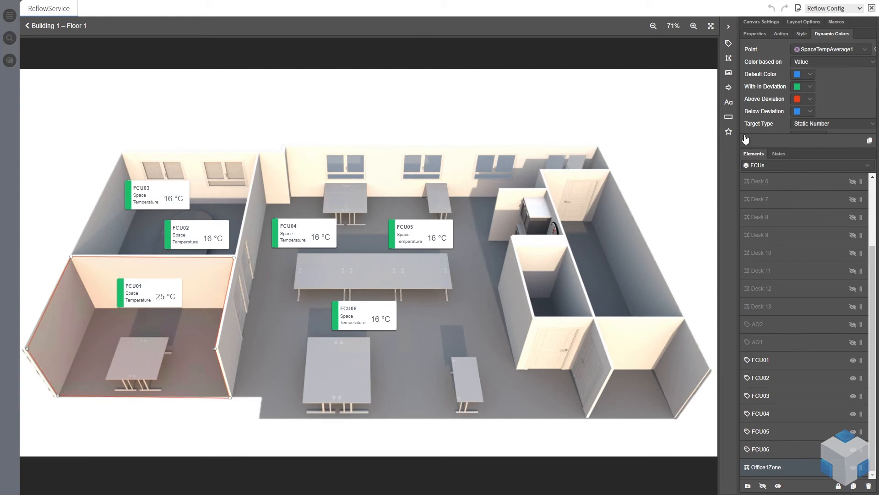
scroll(832, 97, "down", 2)
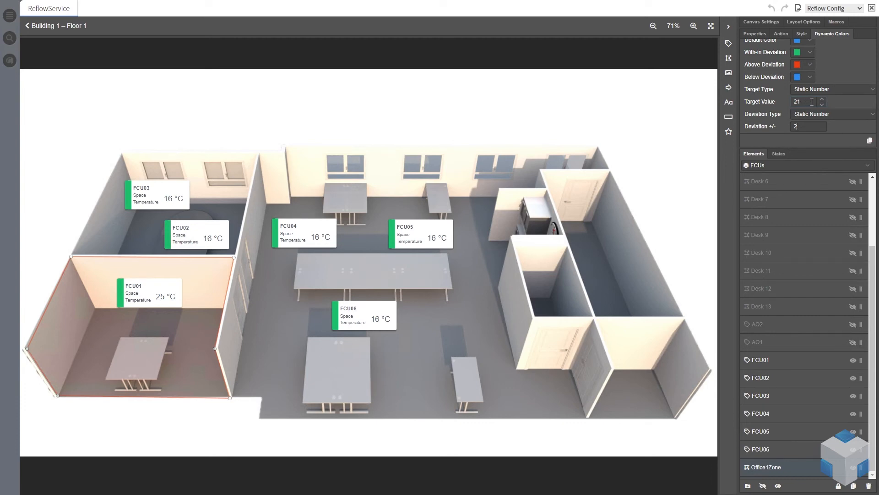
left_click(798, 126)
Change the zone's dynamic colour target type to Niagara Point
left_click(861, 94)
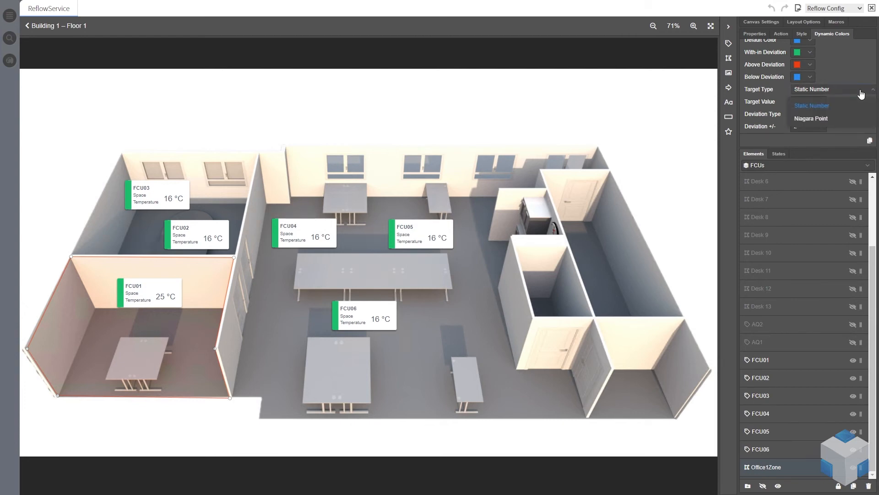
left_click(829, 119)
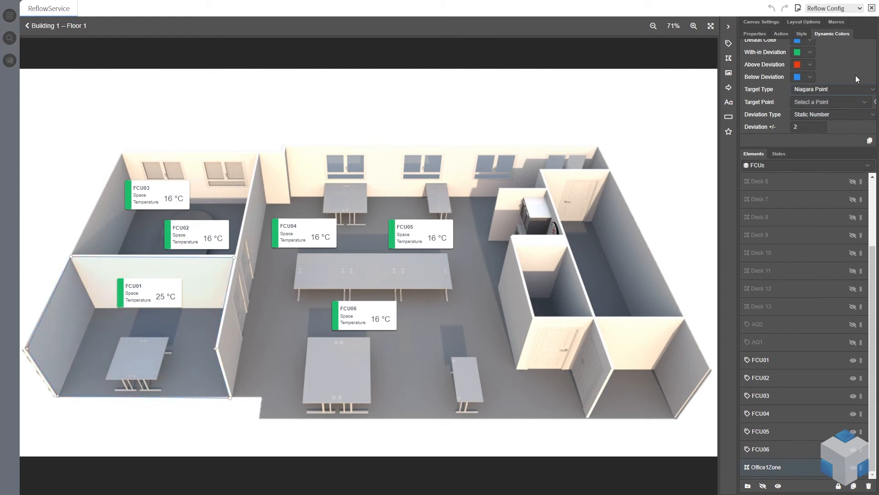
Bind the target point to Building1 > Equipment > FCUs > Floor1 > Logic > GlobalSpaceSetpoint1
left_click(861, 102)
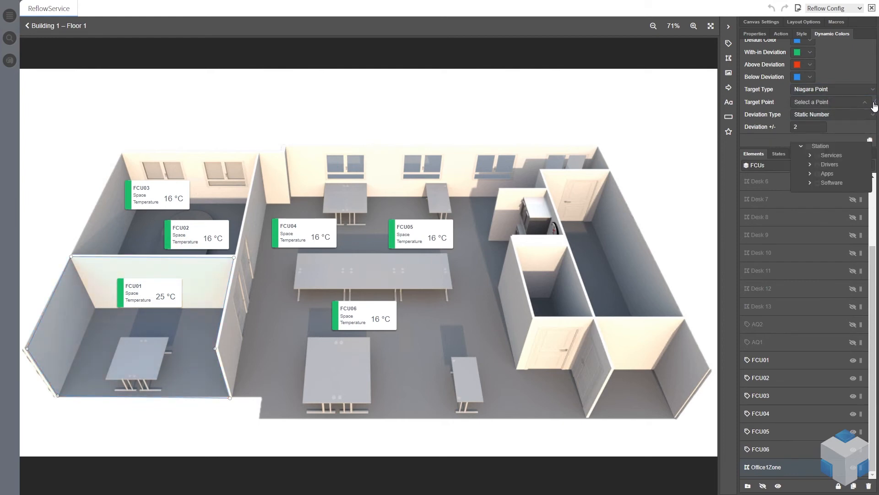
left_click(875, 105)
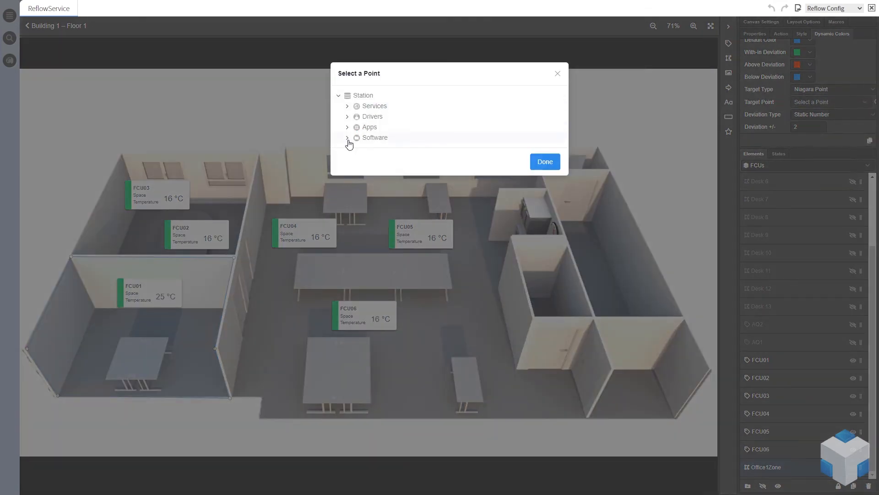
left_click(347, 139)
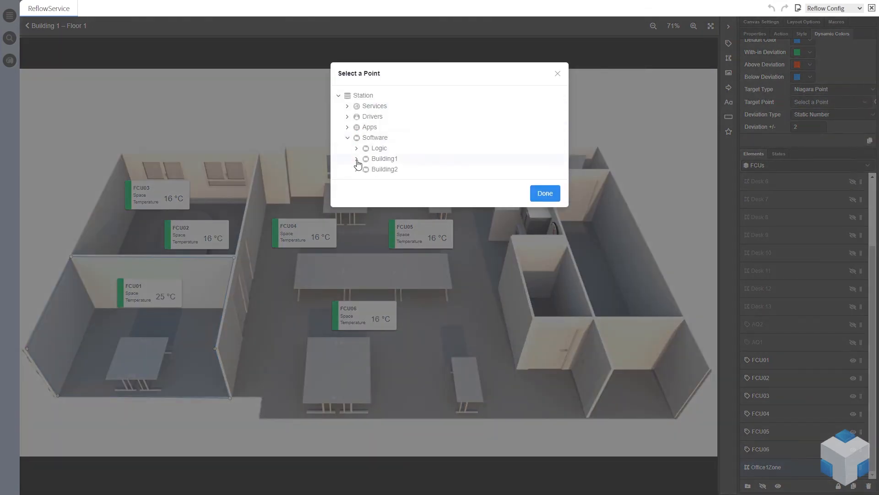
left_click(357, 160)
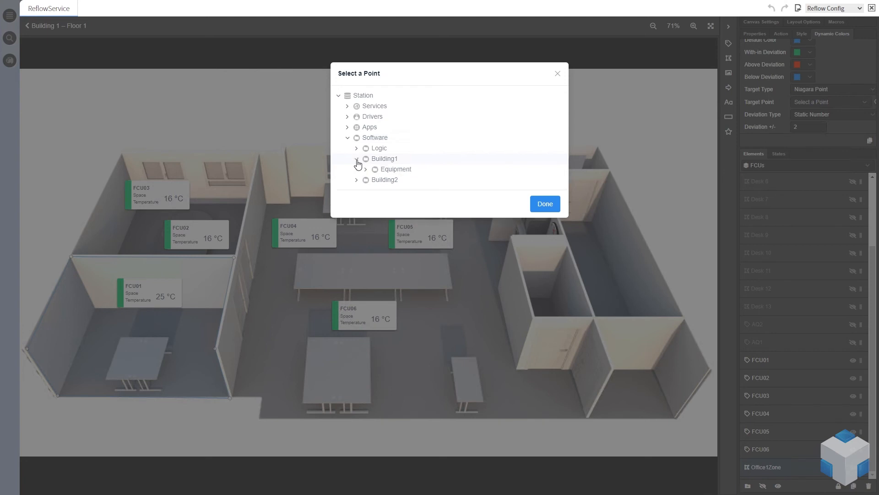
left_click(366, 170)
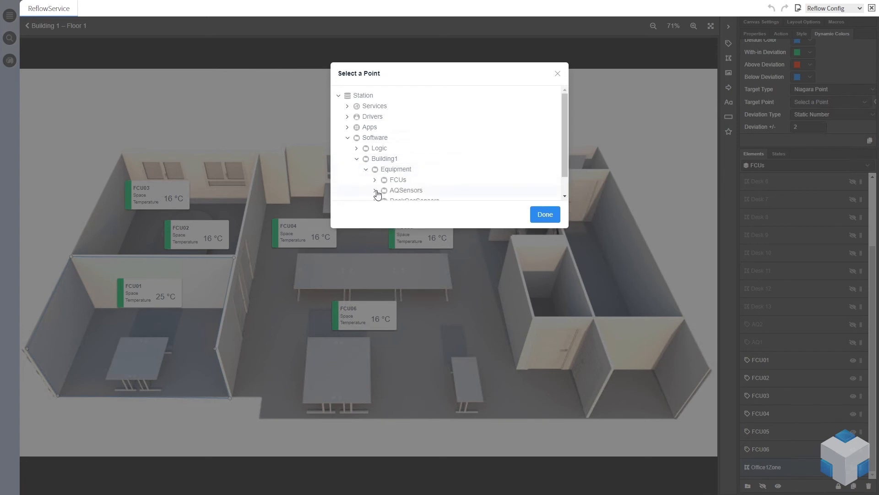
left_click(375, 180)
scroll(380, 180, "down", 1)
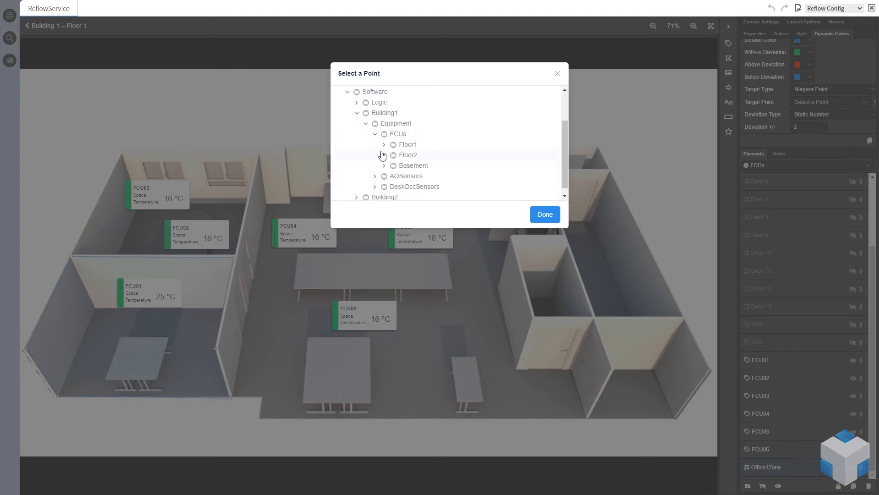
left_click(384, 144)
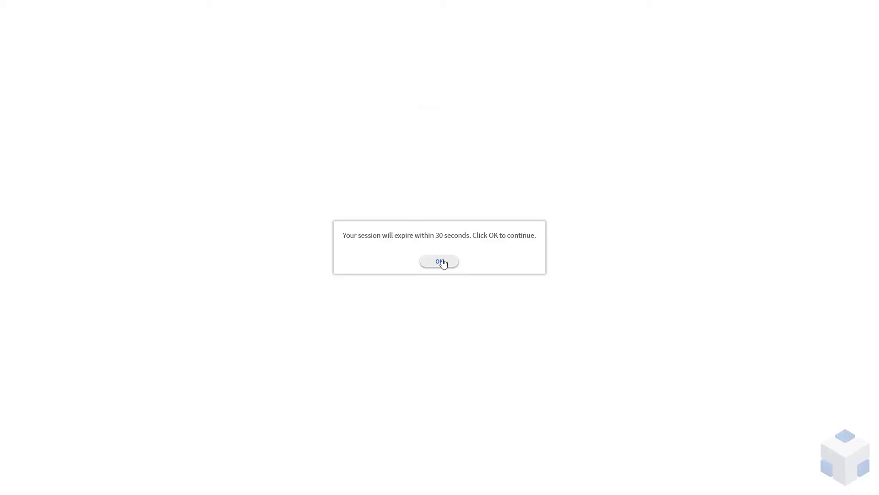
left_click(440, 262)
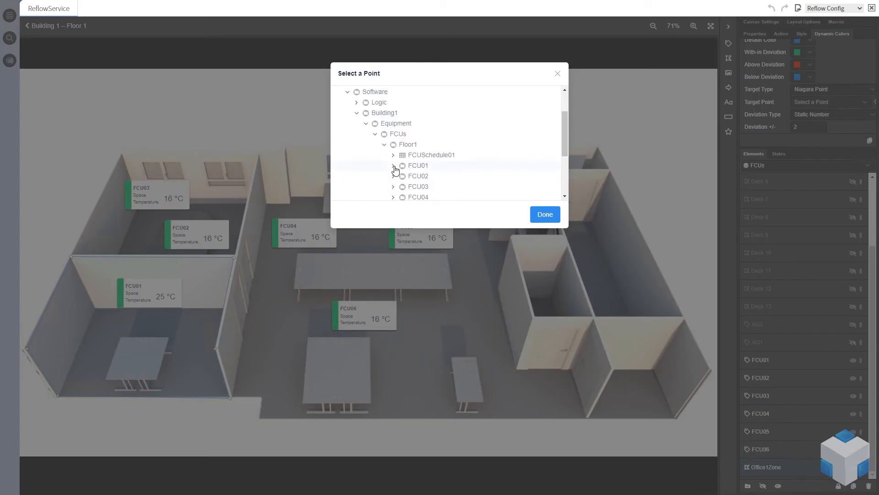
scroll(394, 169, "down", 4)
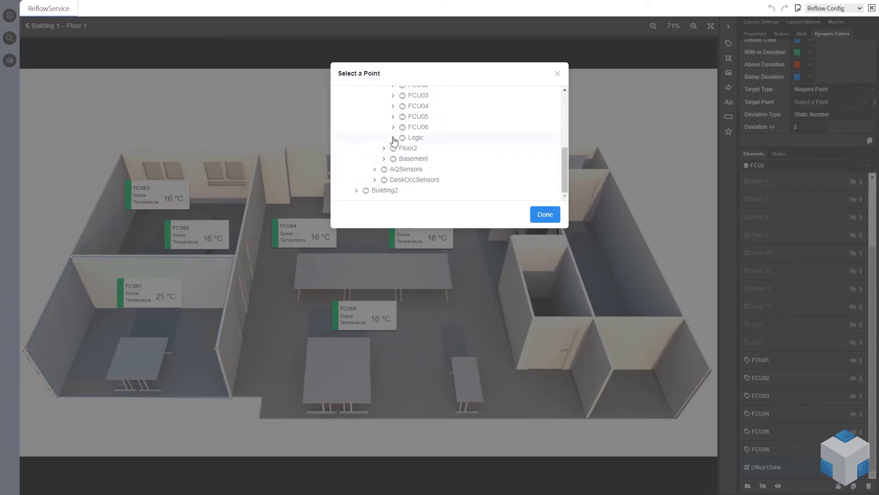
left_click(393, 138)
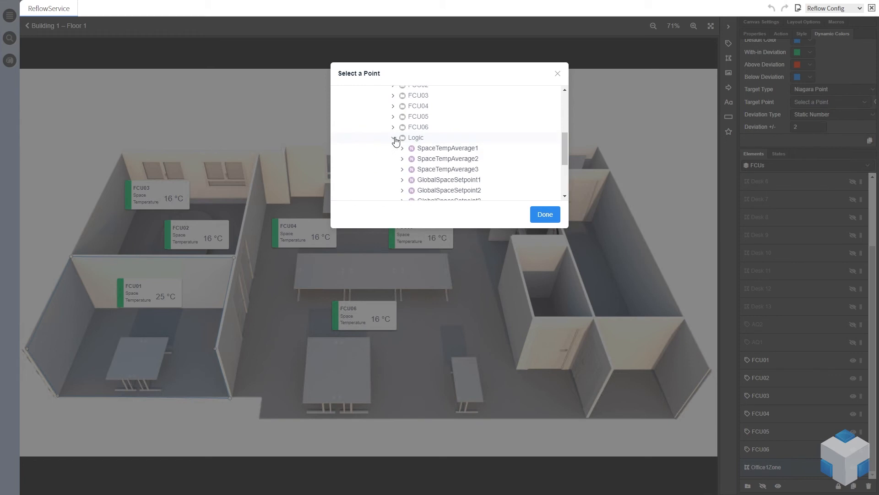
left_click(463, 183)
left_click(543, 214)
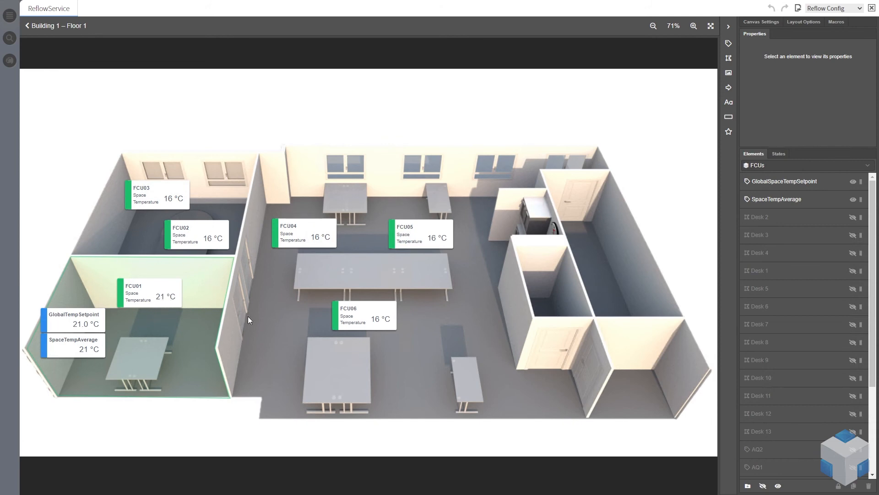
Set the SpaceTemp point of Building1 Floor1 FCU01 to 26 °C from the navigation tree
left_click(10, 16)
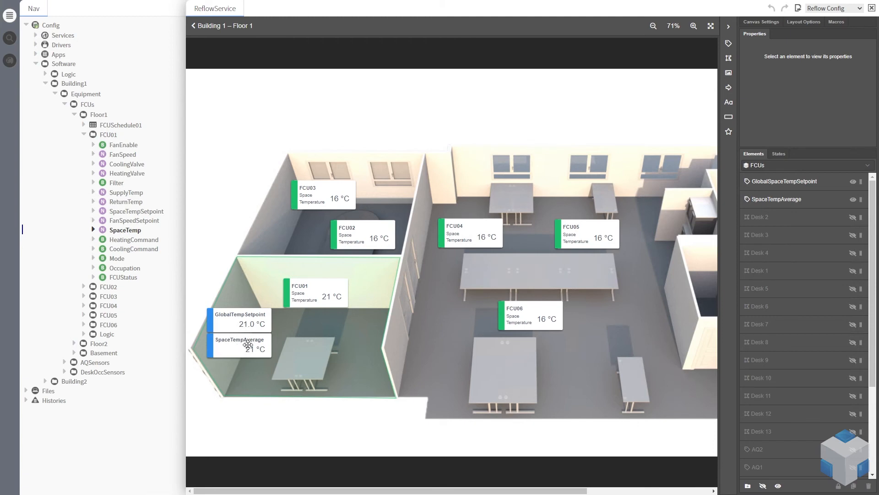
right_click(135, 234)
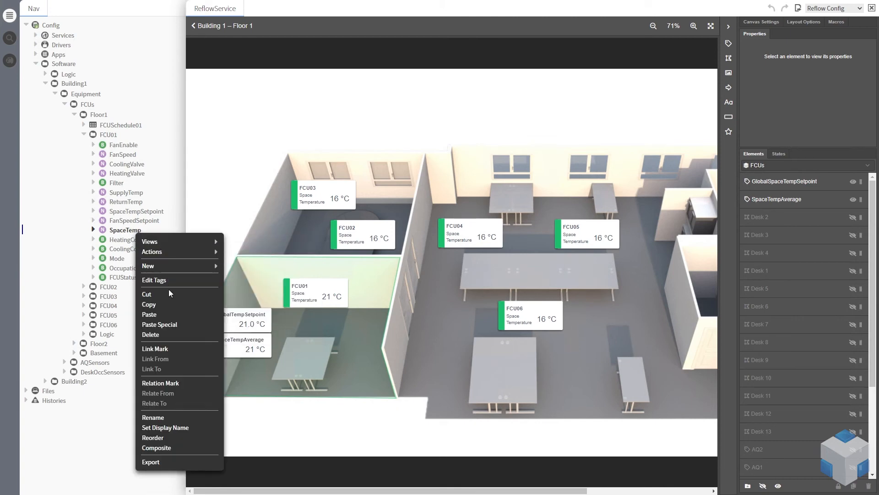
mouse_move(202, 252)
left_click(243, 296)
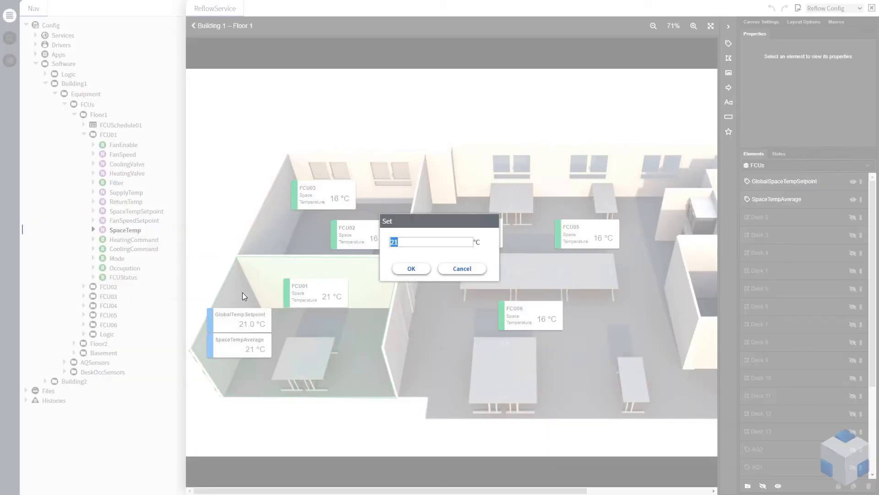
left_click(410, 241)
left_click_drag(410, 241, 386, 243)
type("26")
left_click(420, 268)
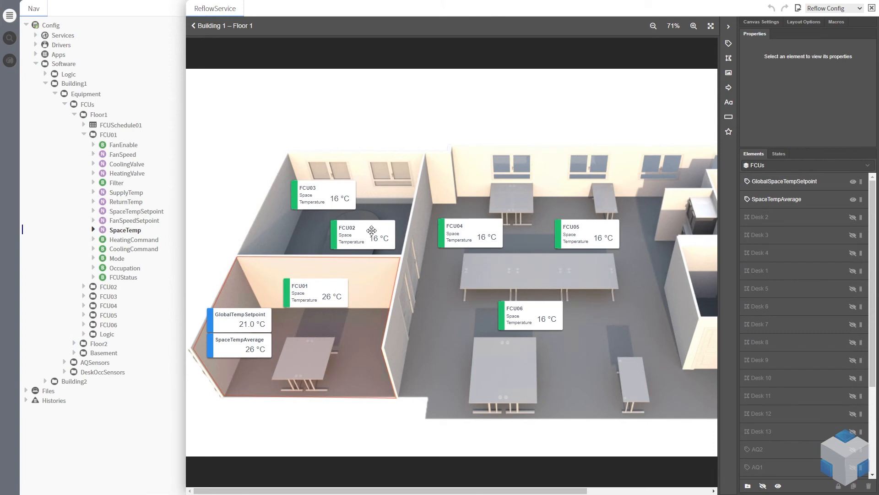
Set FCU01's SpaceTemp point to 18 °C
right_click(130, 234)
mouse_move(163, 257)
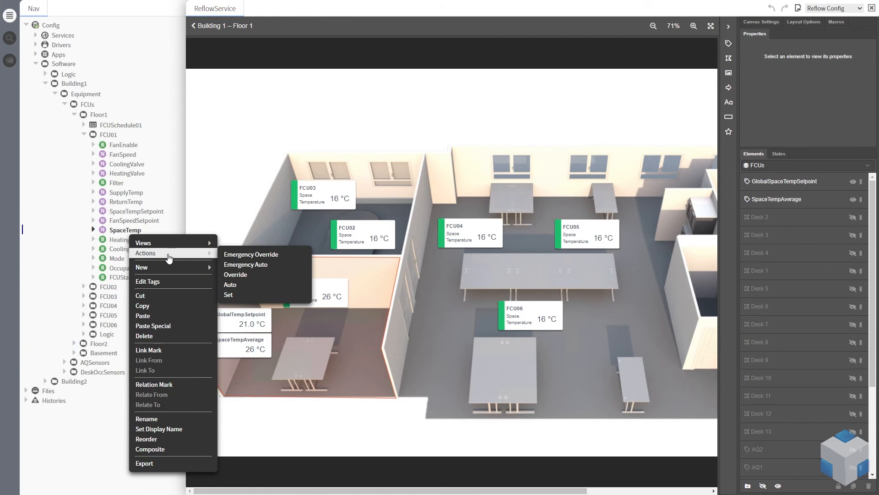
left_click(234, 295)
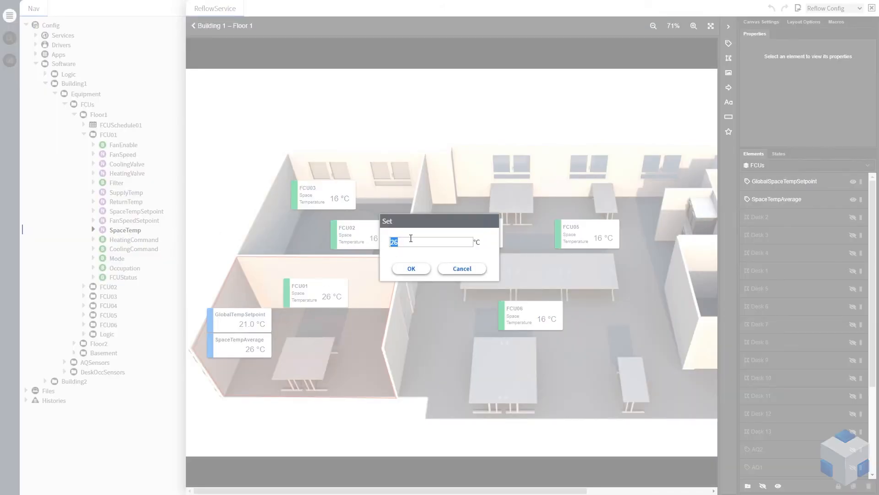
type("18")
left_click(411, 269)
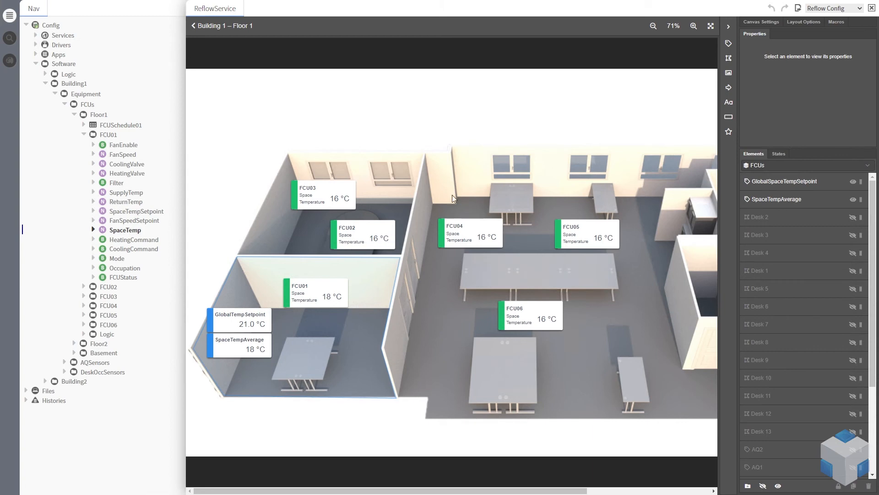
Set the Floor1 Logic point GlobalSpaceSetpoint1 to 18 °C
left_click(255, 319)
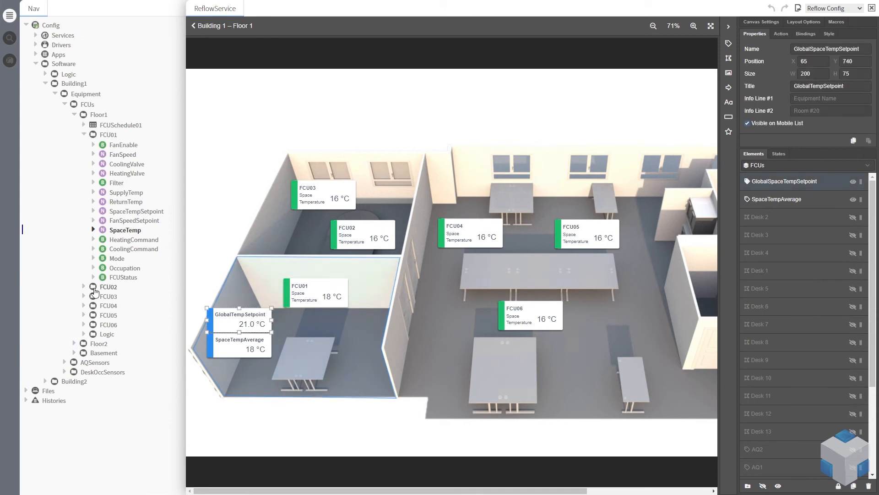
left_click(83, 334)
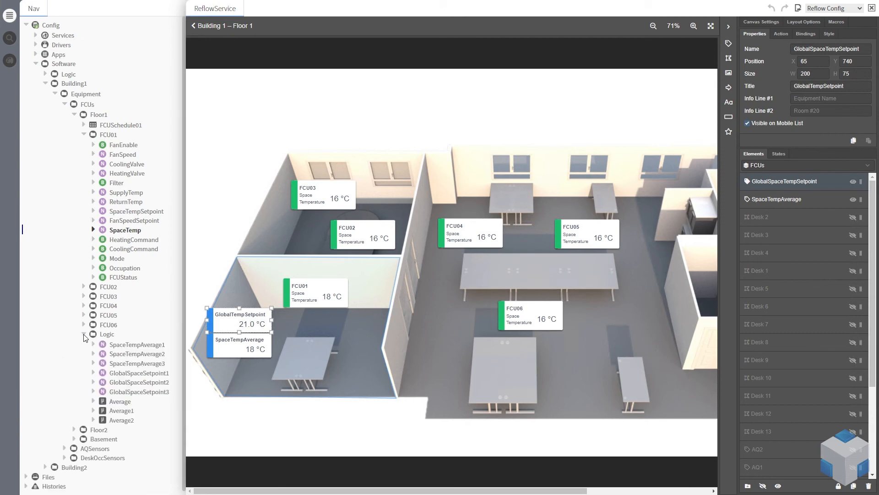
right_click(137, 374)
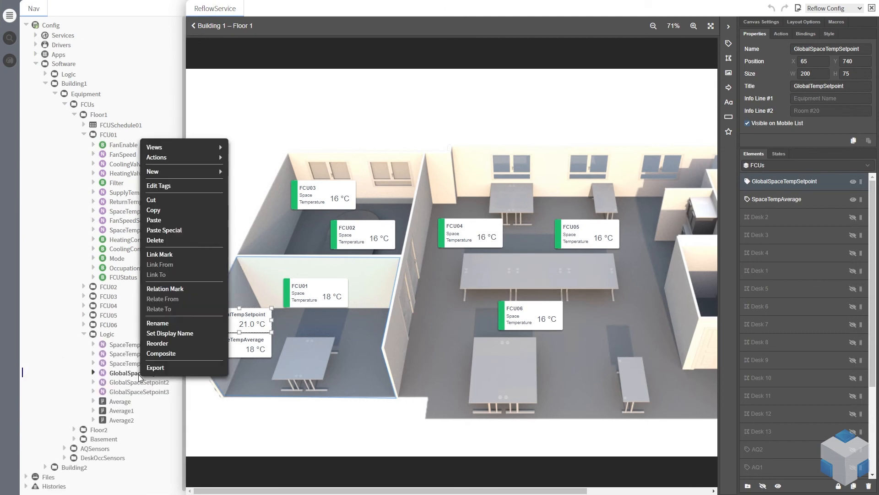
mouse_move(197, 176)
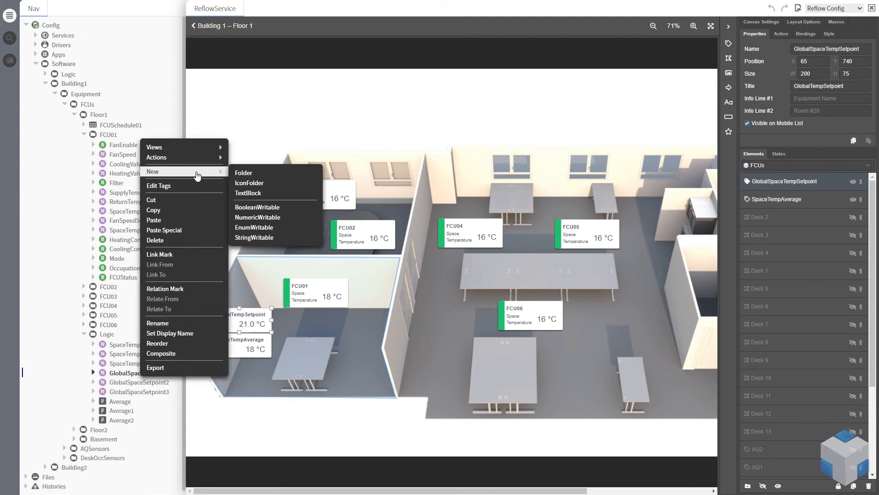
mouse_move(206, 157)
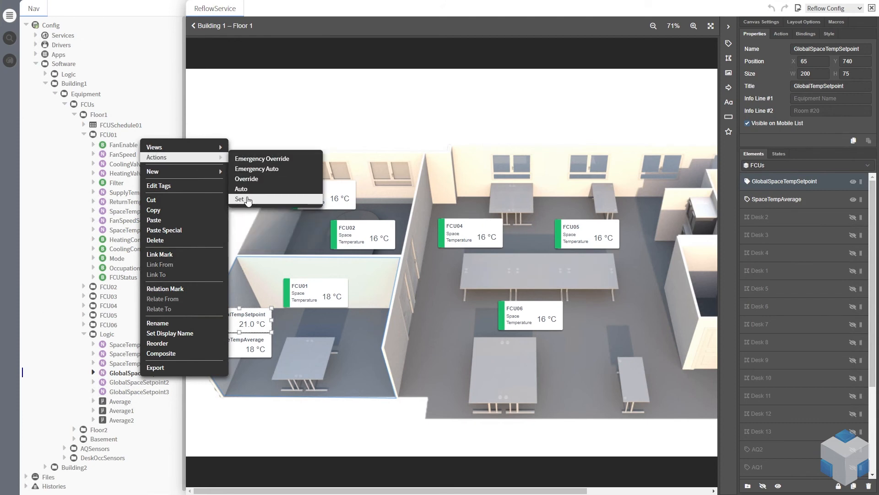
left_click(240, 199)
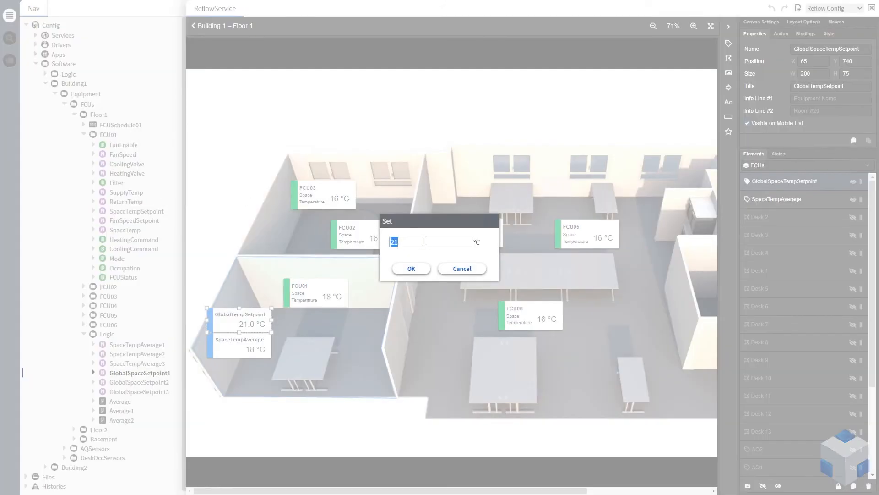
type("18")
left_click(411, 270)
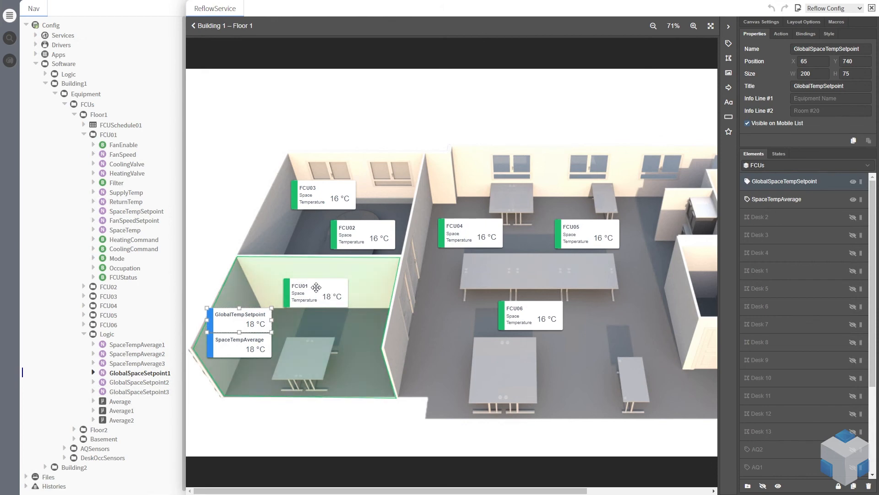
Hide the SpaceTempAverage label in the Air Quality Sensors state of the floor plan
left_click(84, 135)
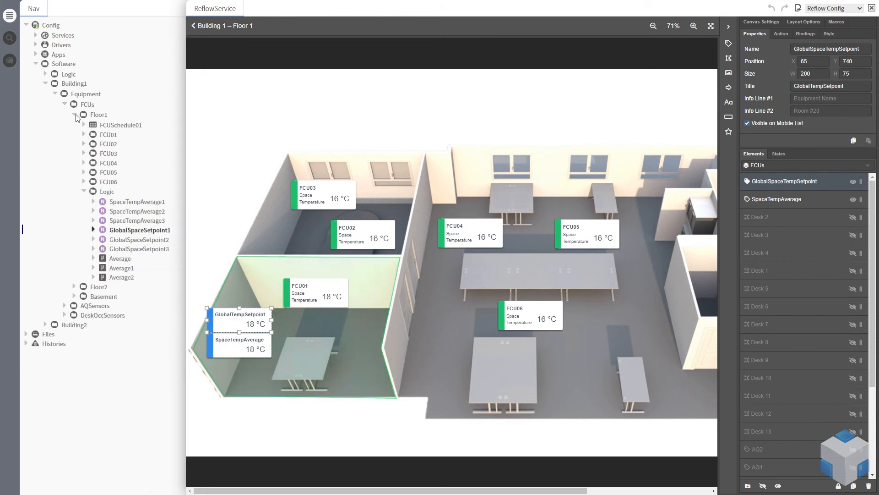
left_click(74, 114)
left_click(65, 104)
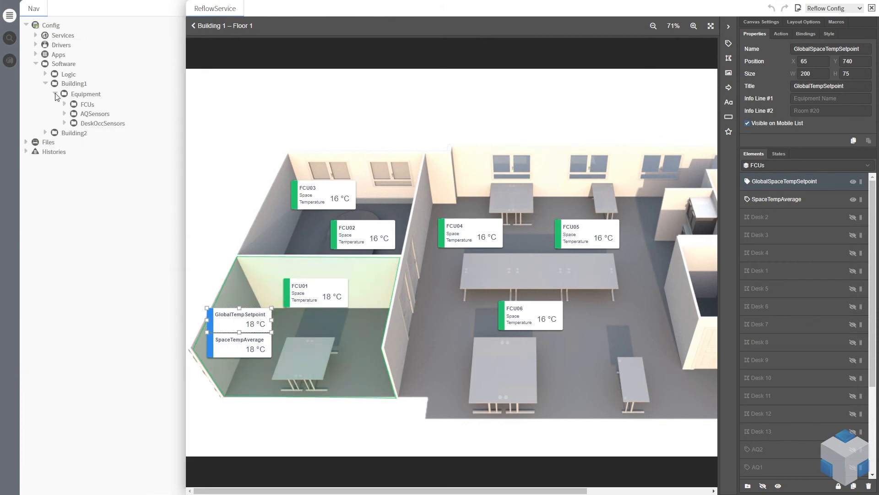
left_click(53, 93)
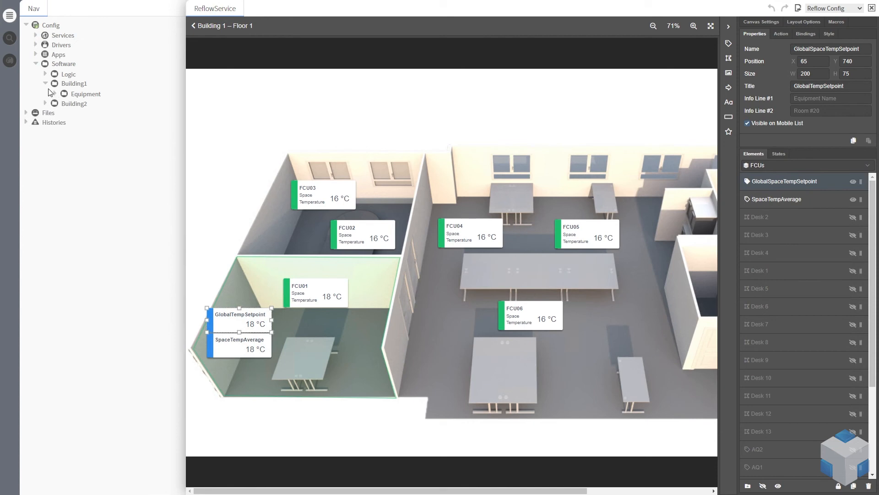
left_click(9, 16)
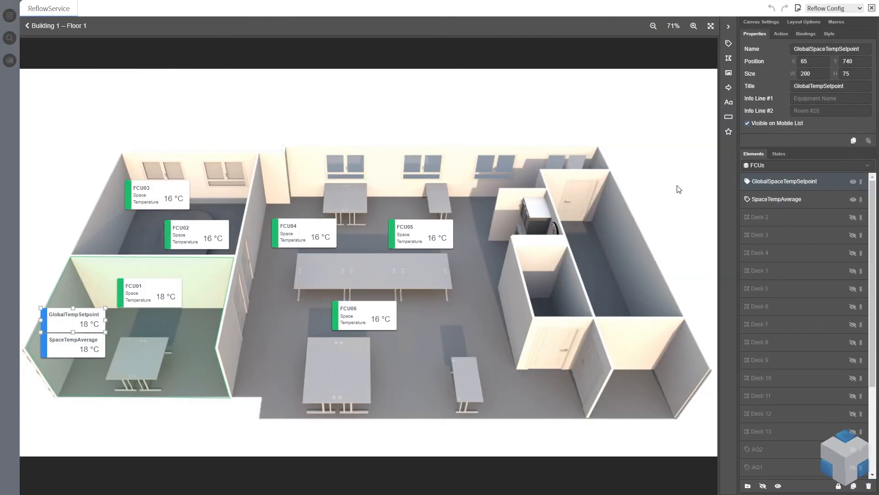
left_click(780, 154)
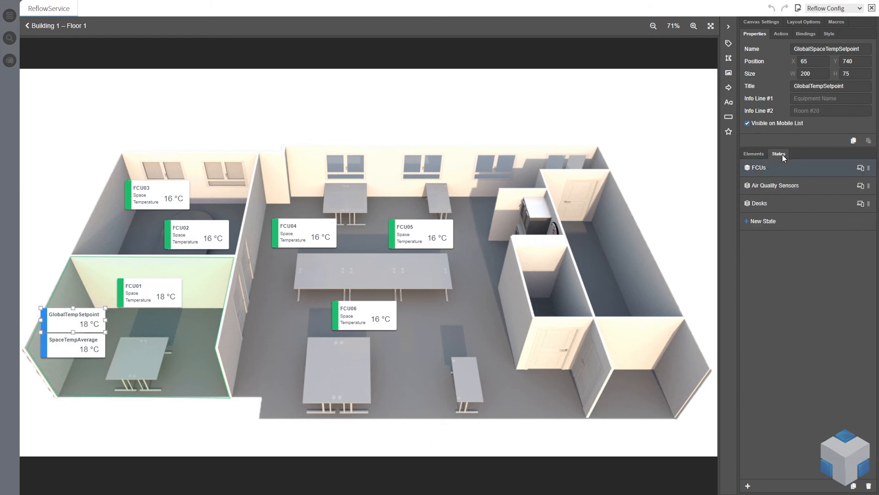
left_click(784, 191)
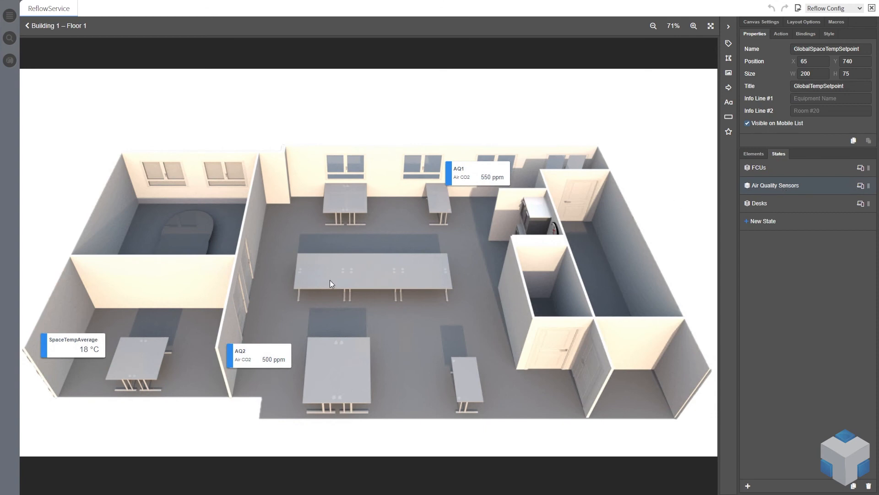
left_click(762, 156)
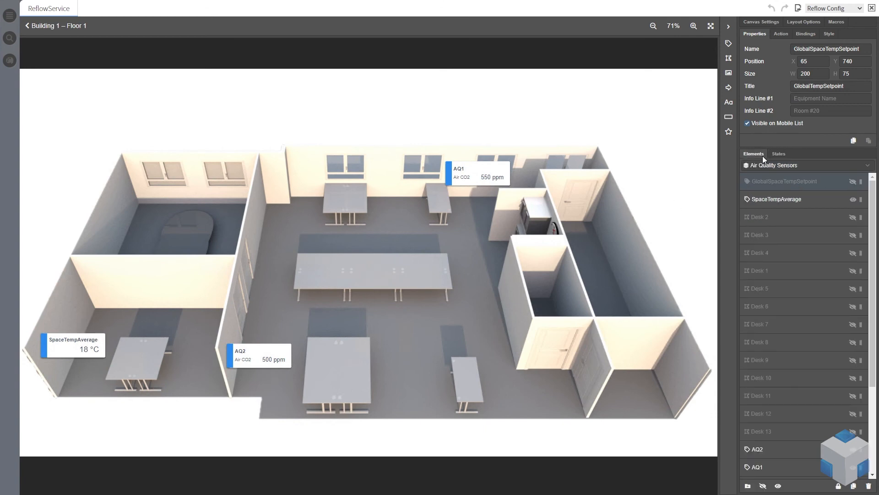
left_click(853, 200)
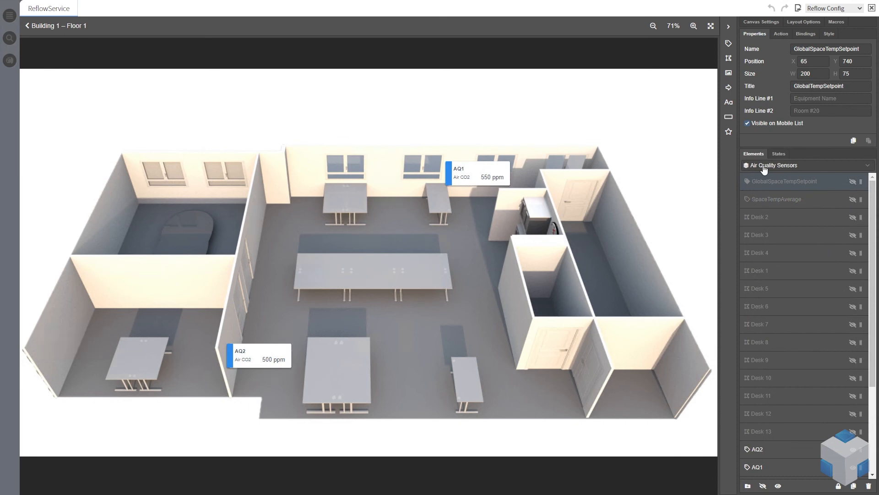
Review Desk 1's properties, action, style and dynamic colour point settings in the Desks state
left_click(792, 168)
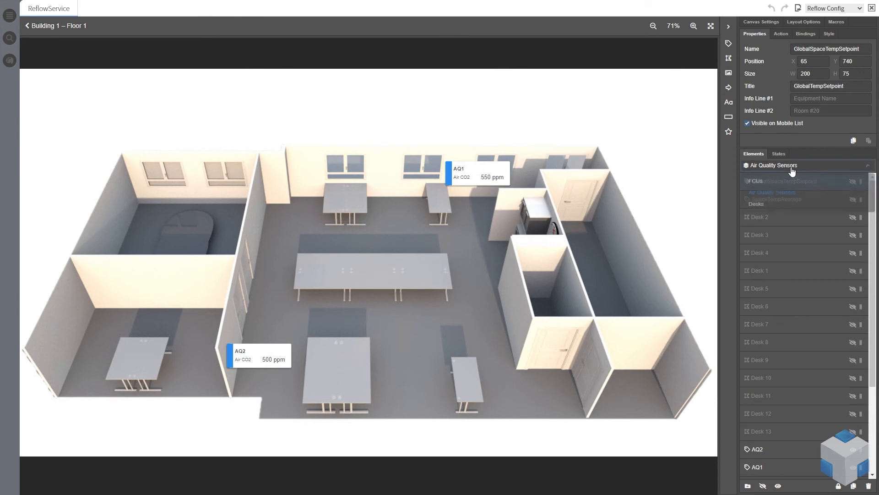
left_click(776, 209)
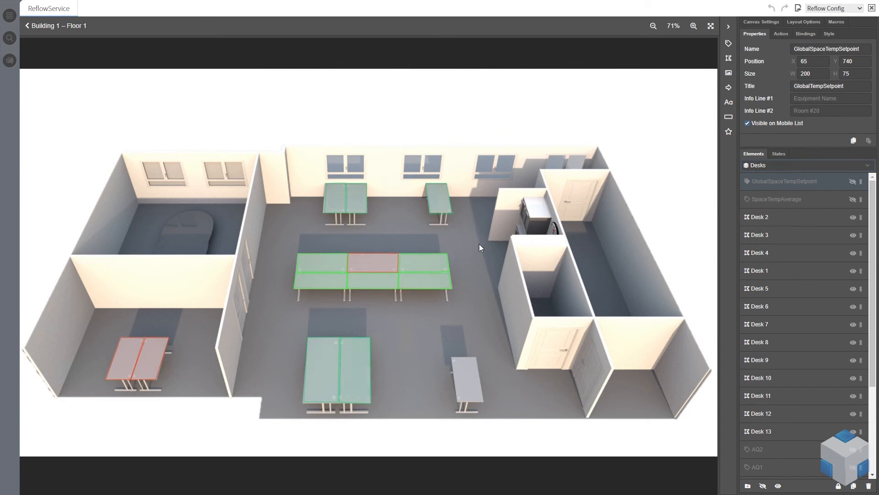
left_click(128, 354)
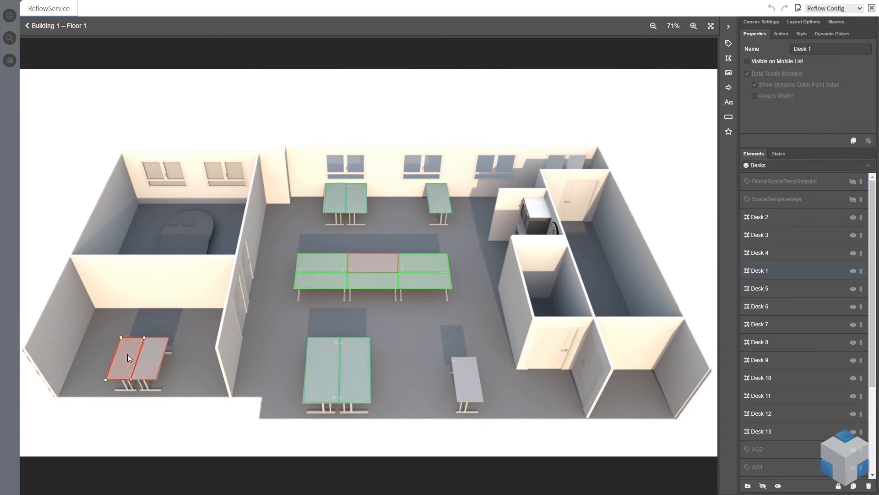
left_click(784, 35)
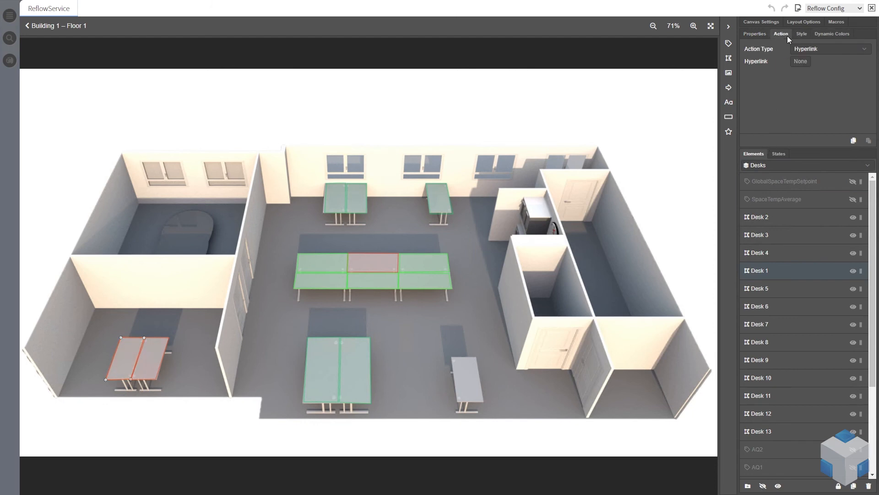
left_click(754, 34)
mouse_move(821, 87)
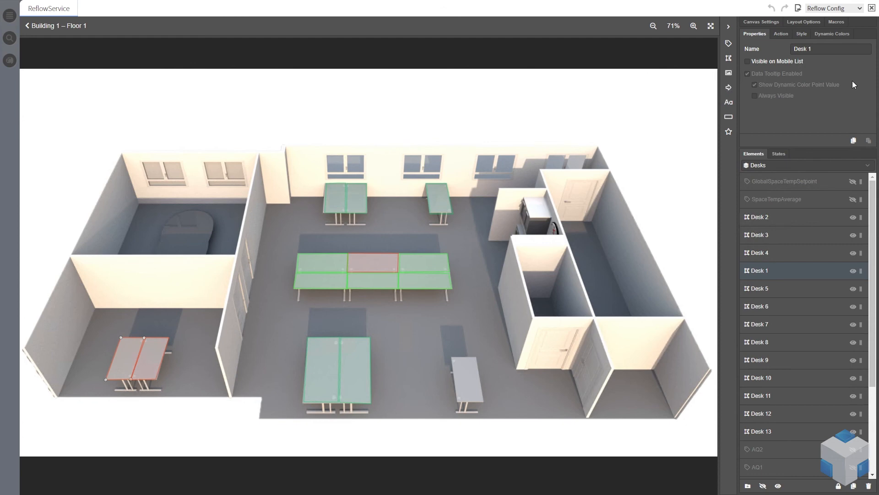
left_click(779, 35)
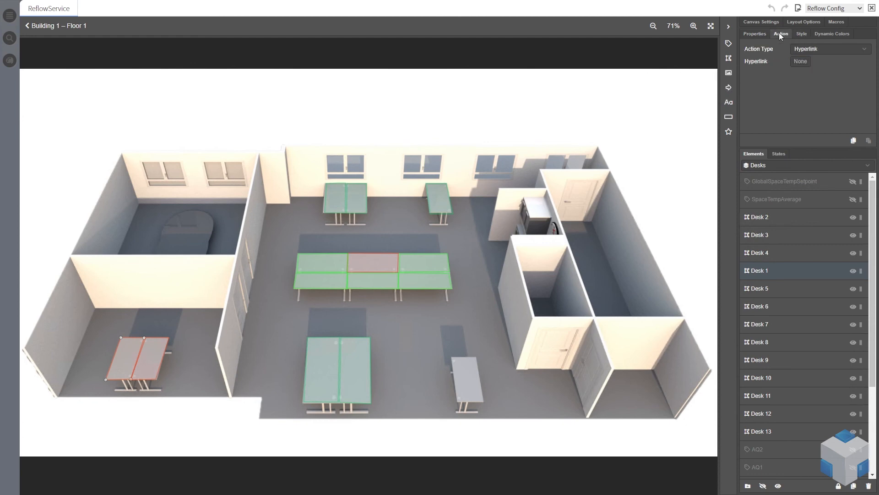
left_click(802, 34)
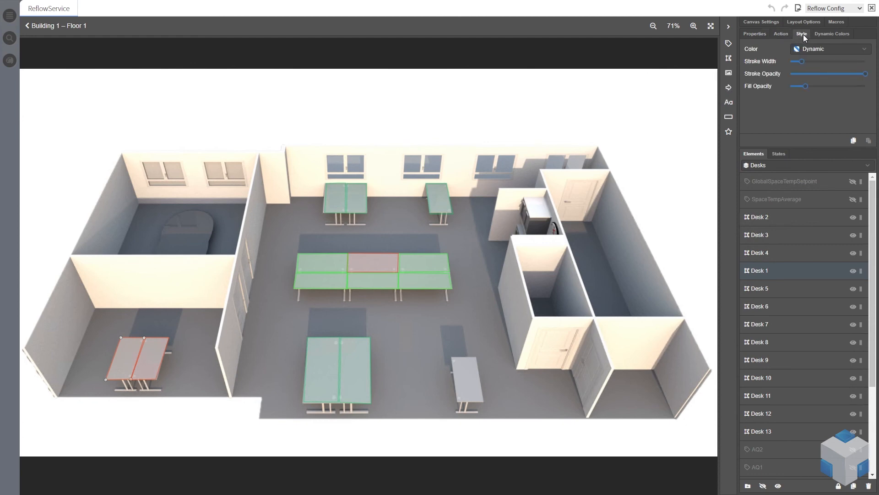
left_click(829, 34)
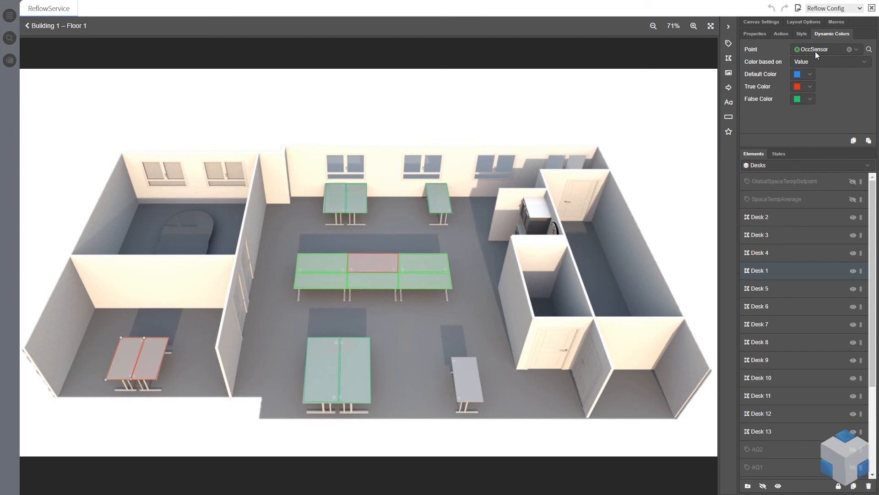
left_click(870, 50)
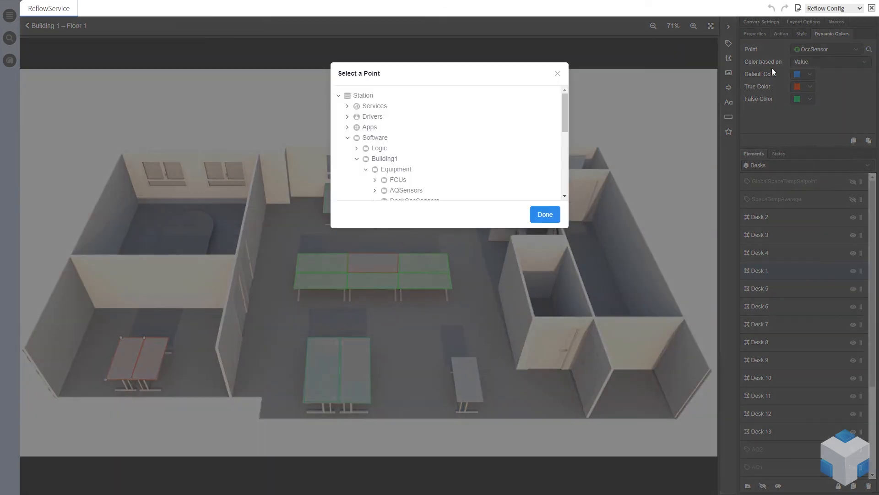
mouse_move(414, 135)
left_mouse_down()
mouse_move(412, 122)
mouse_move(409, 148)
mouse_move(422, 136)
left_mouse_up()
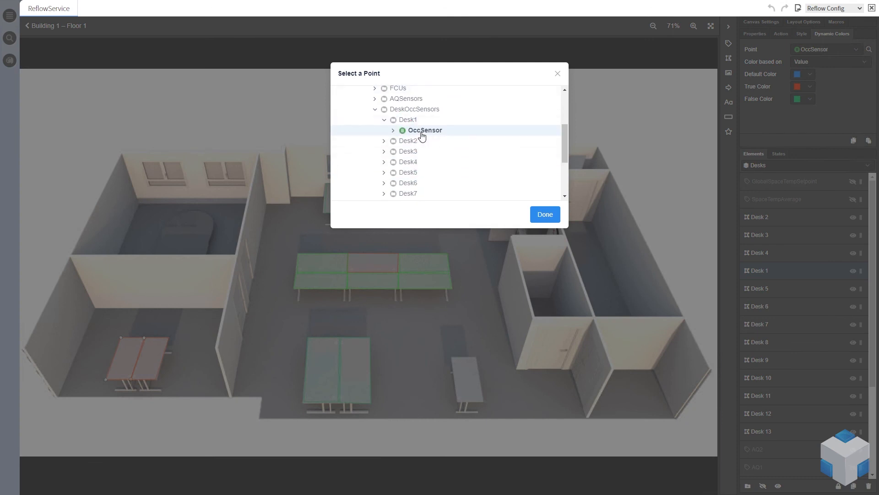
left_click(542, 215)
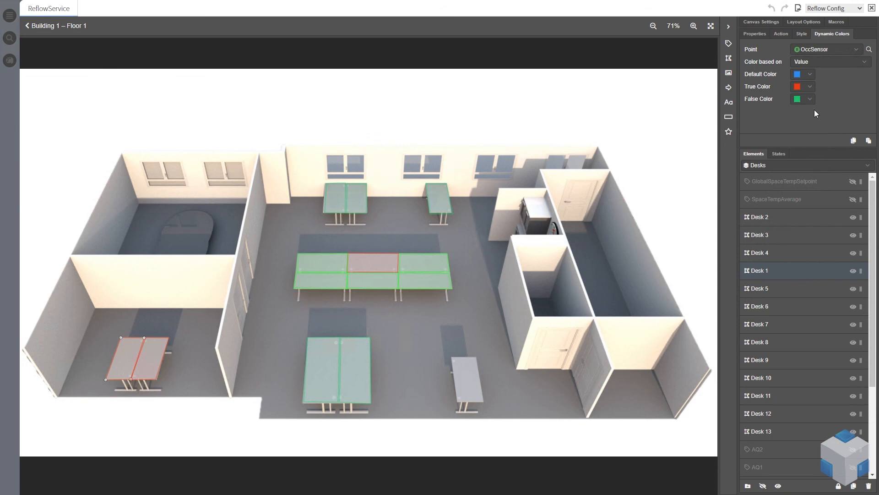
Enable data tooltips for zones in the floor's layout options
left_click(757, 34)
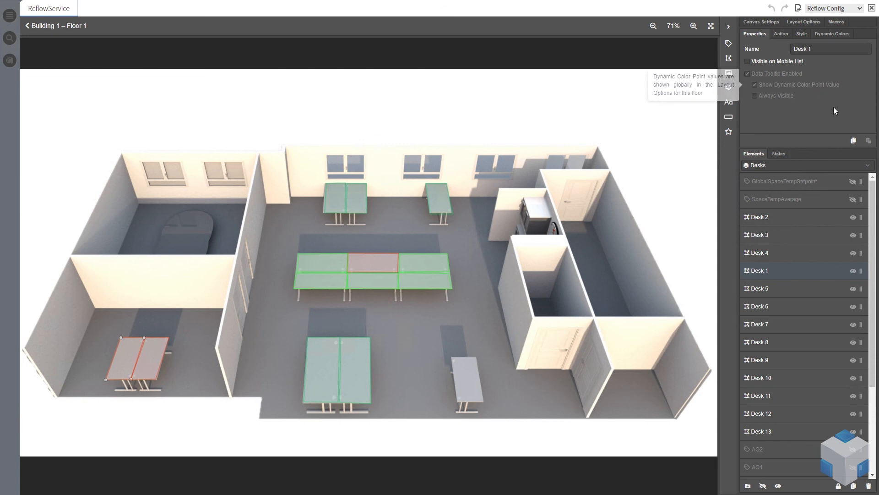
left_click(766, 24)
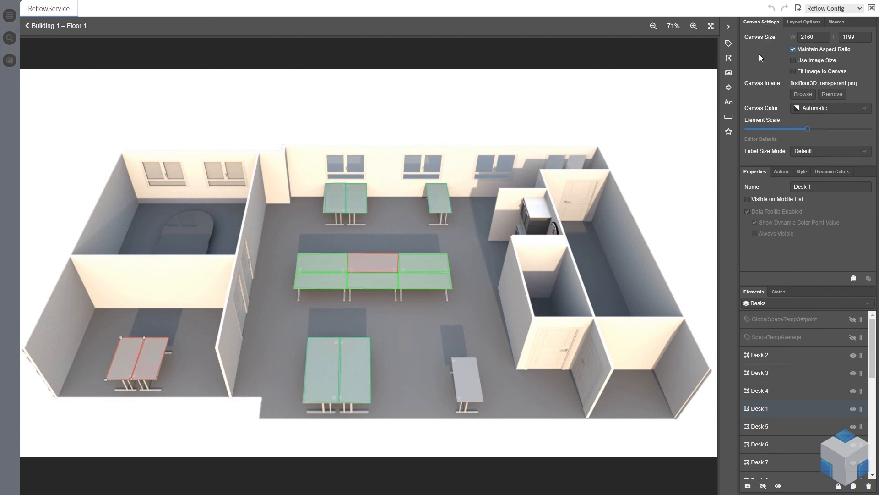
left_click(796, 24)
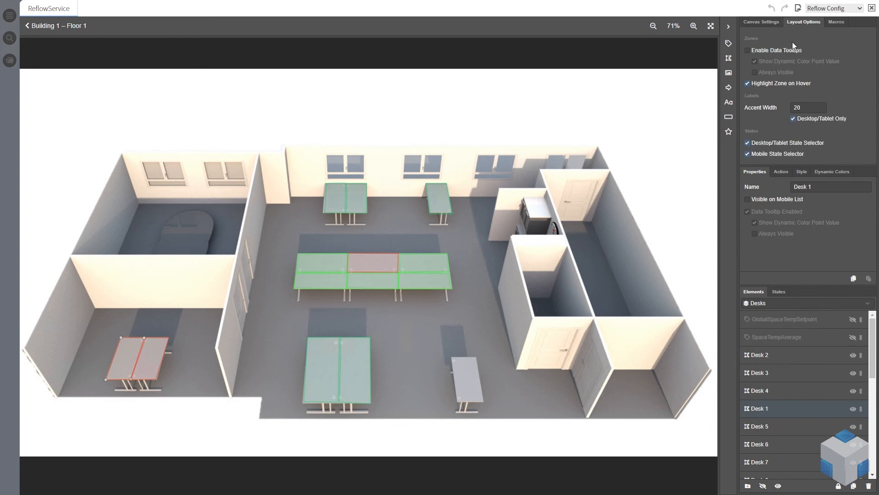
left_click(749, 52)
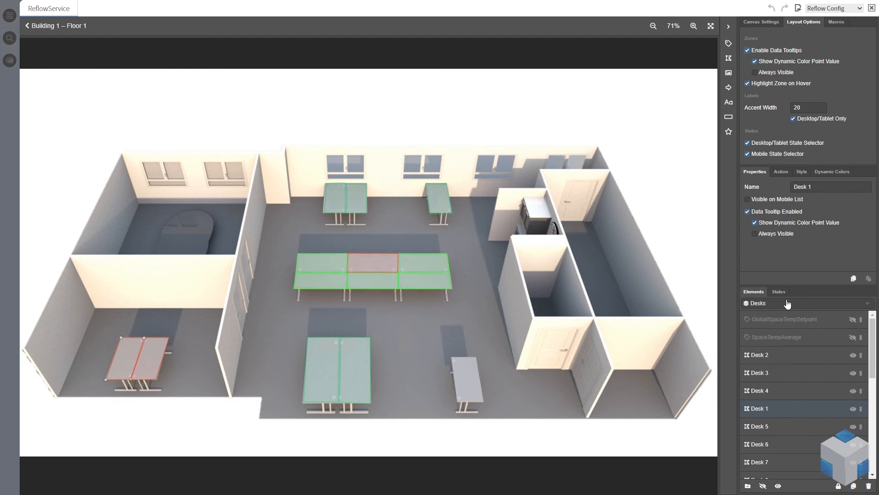
Switch the floor view to the FCUs state and continue the Workbench station session
left_click(805, 304)
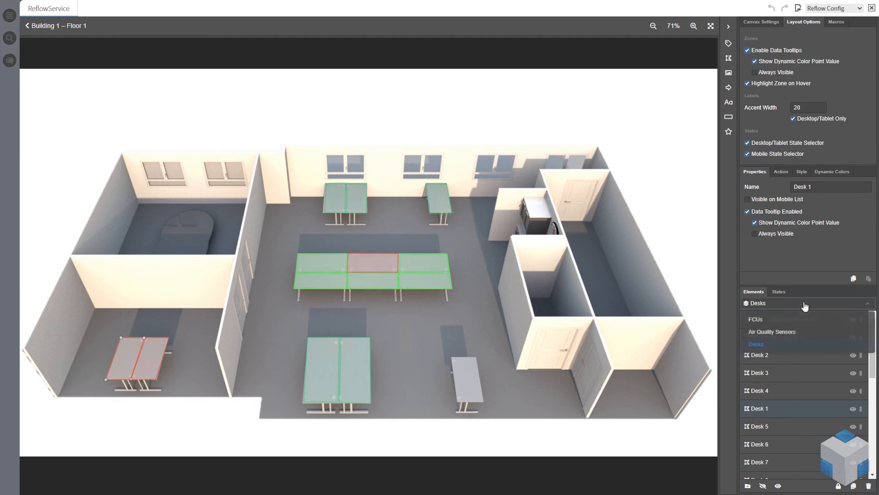
left_click(770, 322)
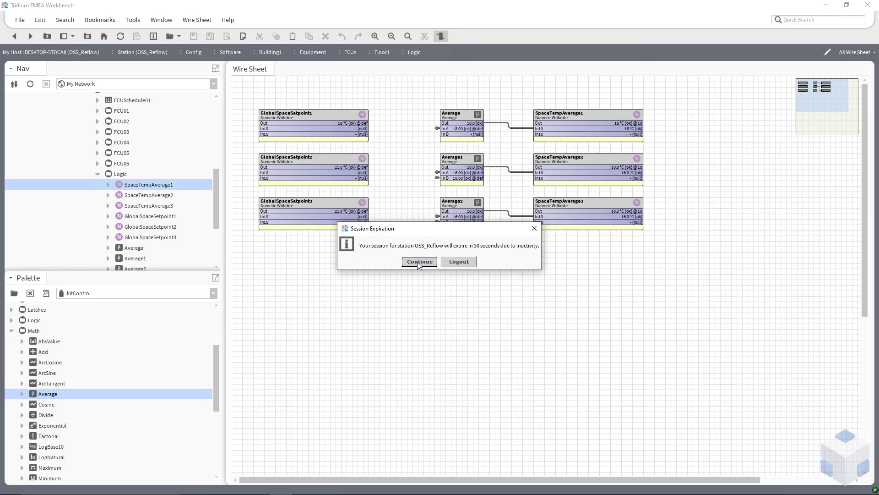
left_click(419, 262)
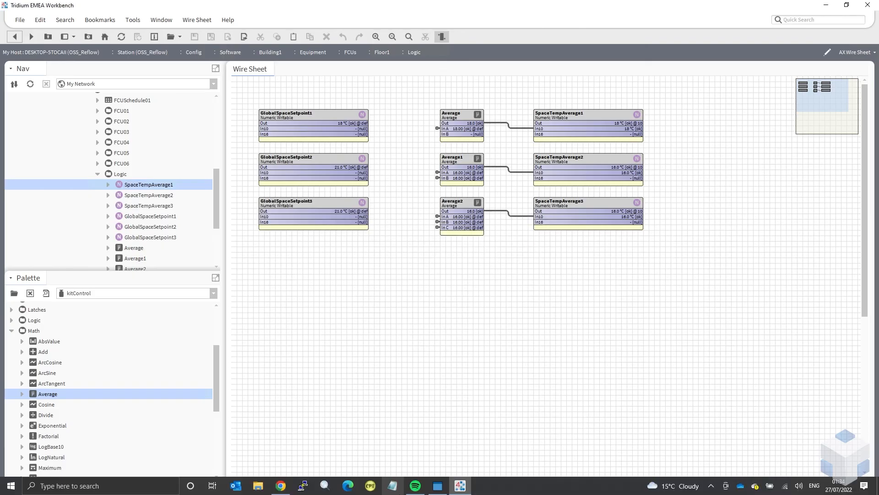
mouse_move(329, 490)
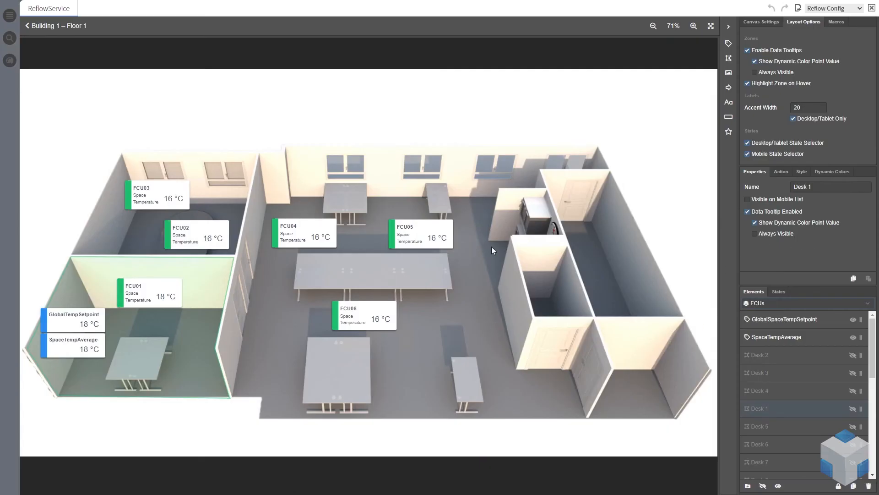
Preview the Air Quality Sensors and Desks states on the floor plan
left_click(780, 291)
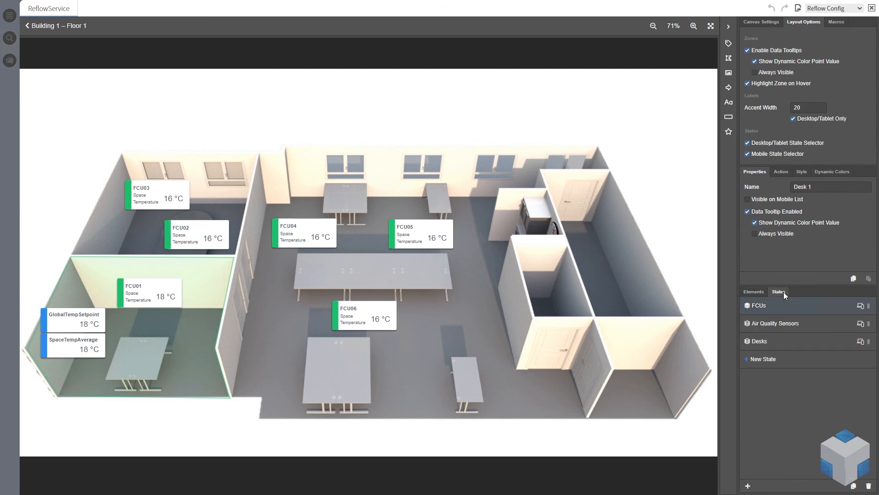
left_click(759, 294)
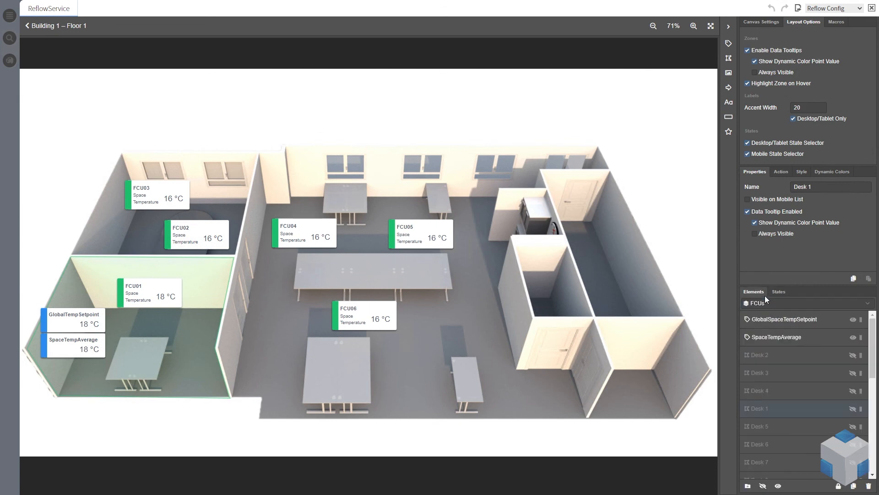
left_click(792, 304)
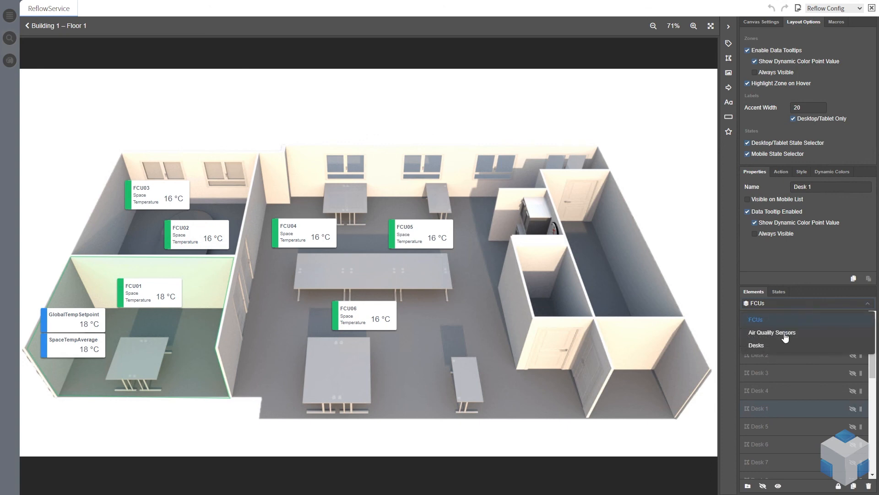
left_click(782, 337)
left_click(783, 304)
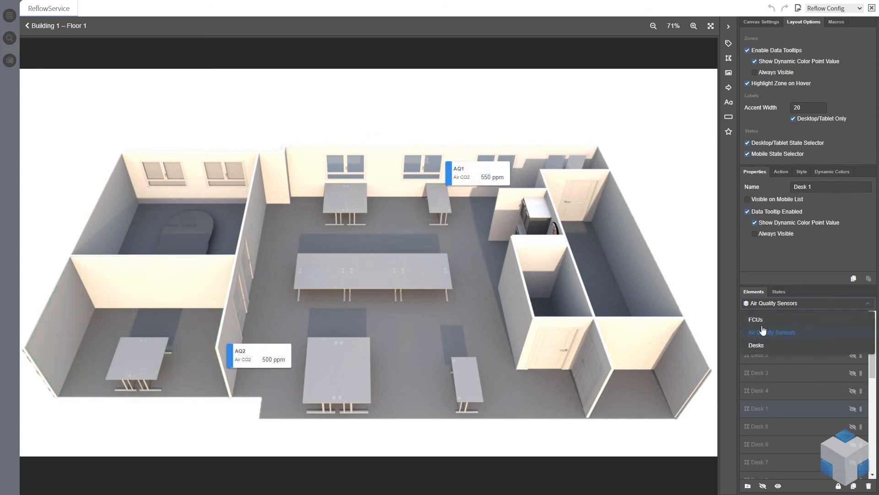
left_click(758, 344)
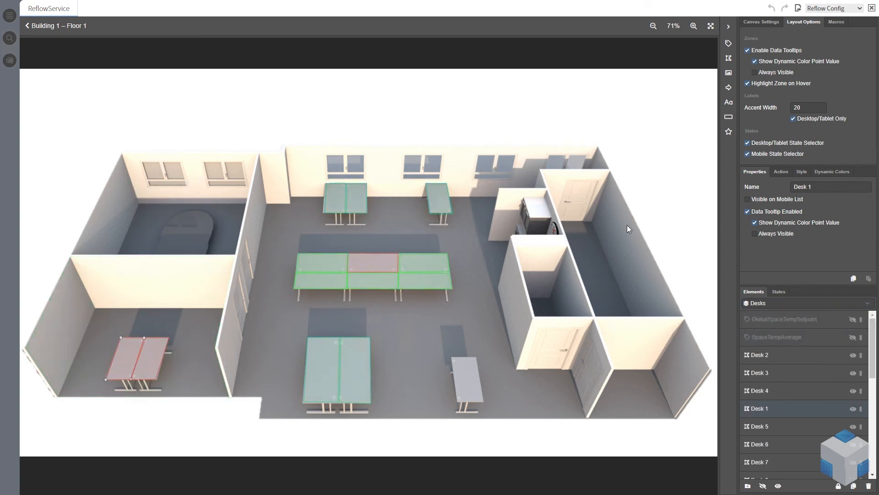
Return from the floor plan builder to the Building 1 page
left_click(65, 28)
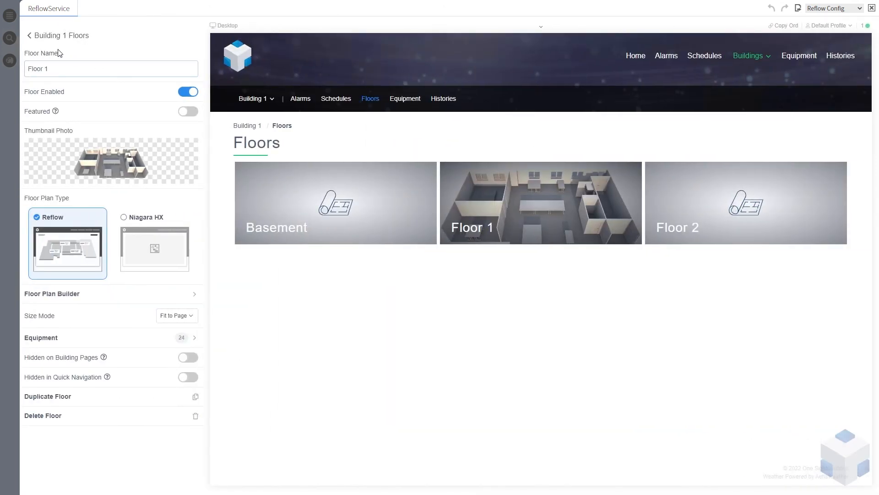
left_click(59, 39)
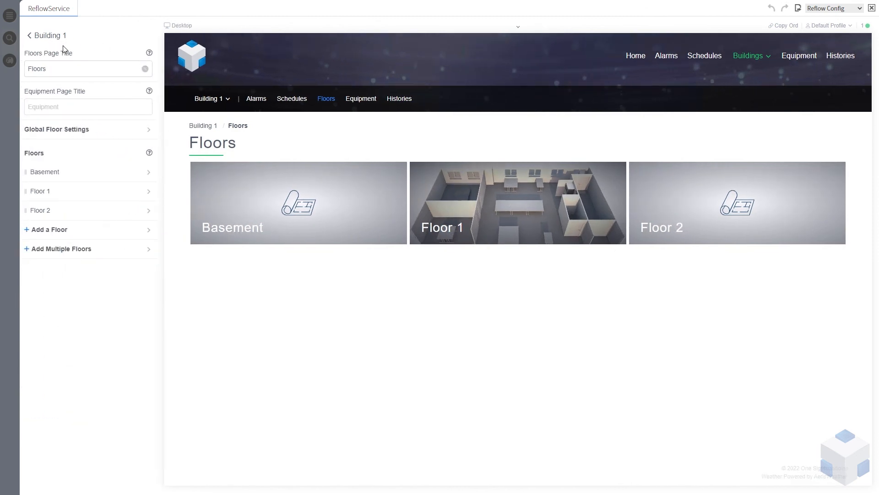
left_click(55, 38)
left_click(55, 40)
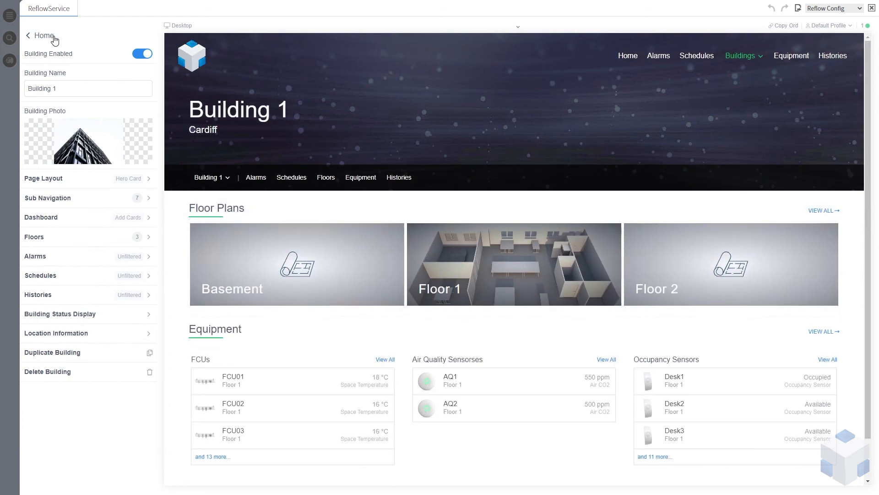
Navigate from the Buildings page back into Building 1's Floor 1 floor plan in the configuration preview
left_click(54, 39)
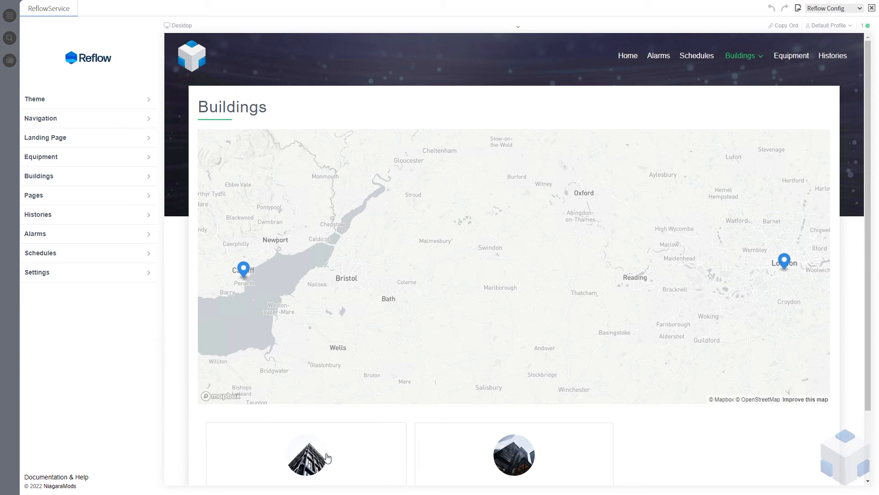
scroll(338, 433, "down", 2)
left_click(343, 384)
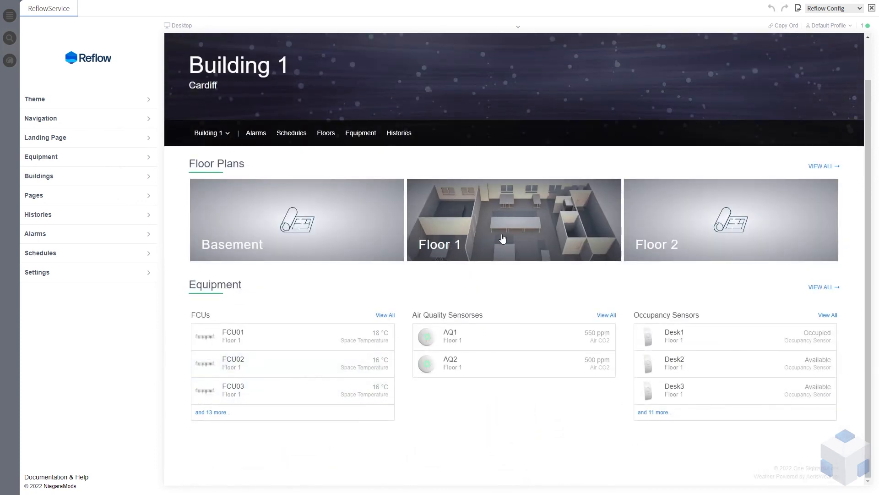
left_click(537, 239)
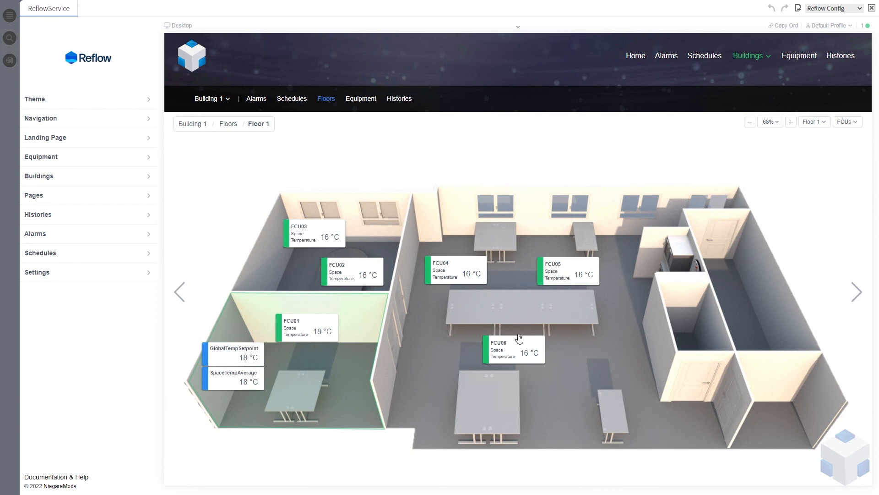
Switch to the Reflow runtime view and open Building 1's Floor 1 floor plan
left_click(845, 11)
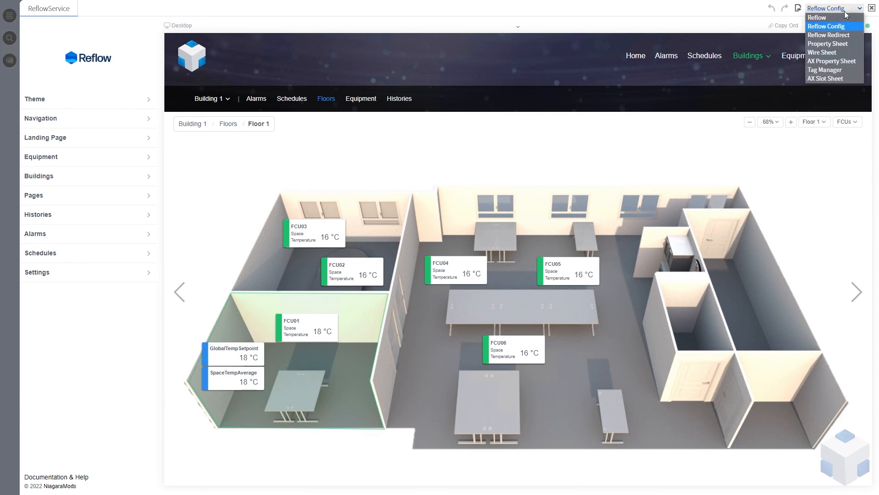
left_click(836, 20)
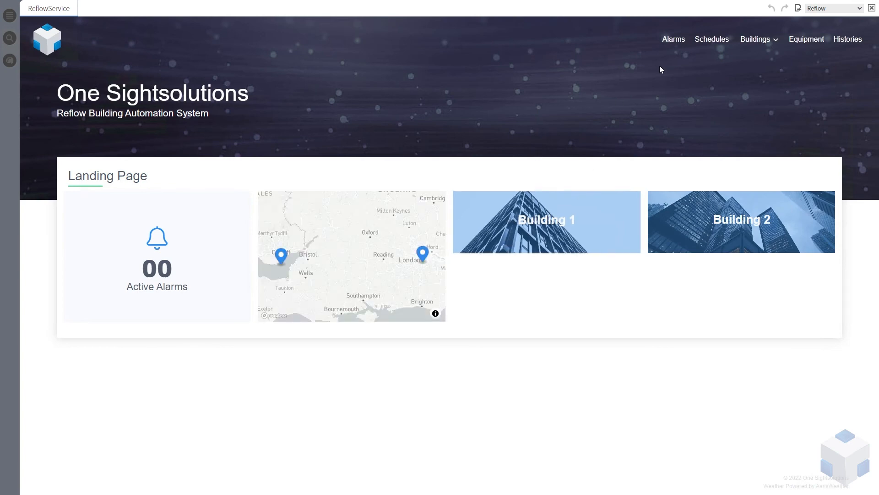
left_click(571, 222)
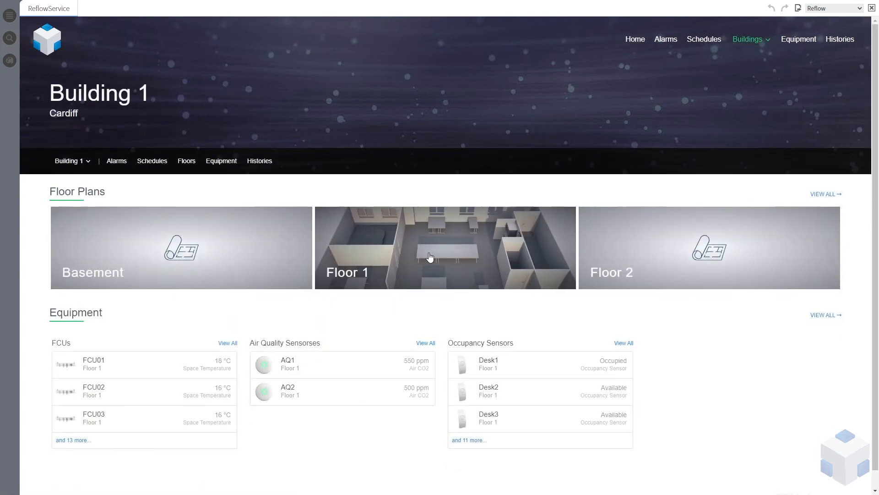
left_click(431, 256)
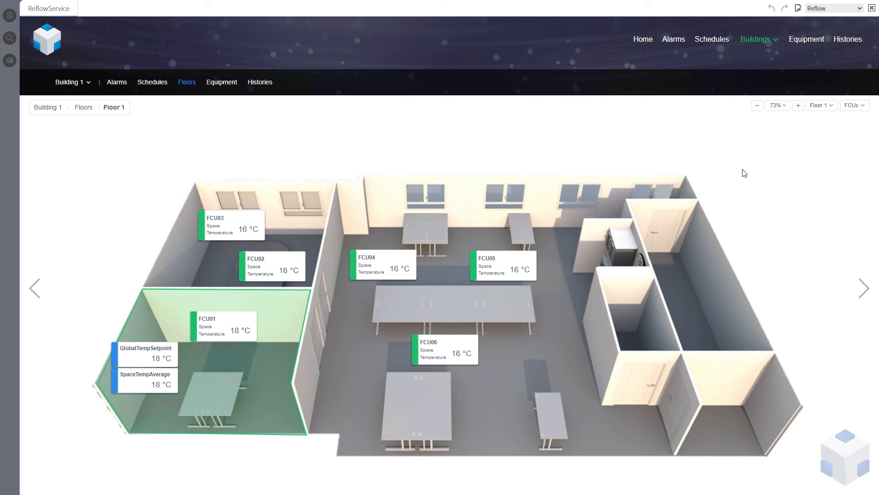
Switch the floor plan state to Air Quality Sensors, then to Desks, and inspect the desk zone tooltips
left_click(864, 108)
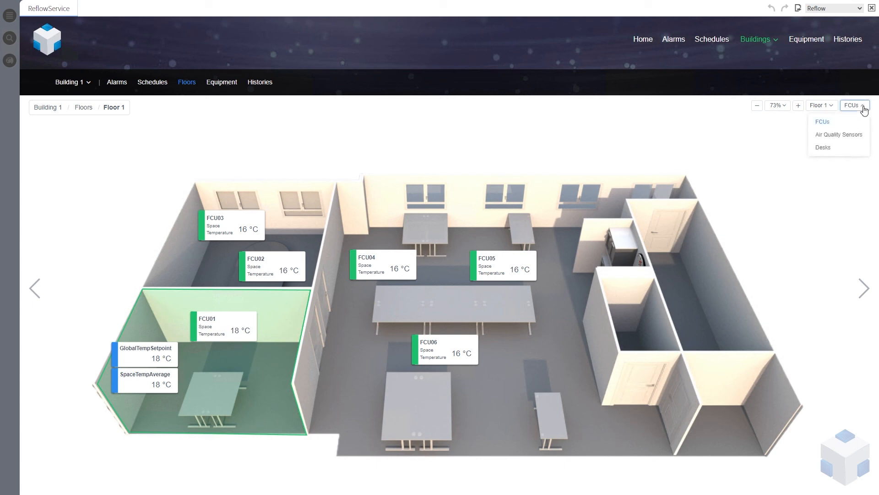
left_click(836, 137)
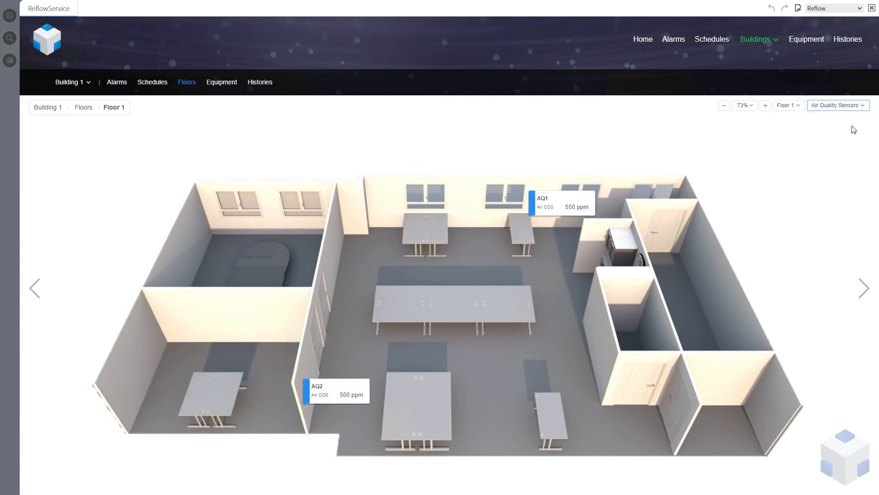
left_click(863, 109)
left_click(824, 147)
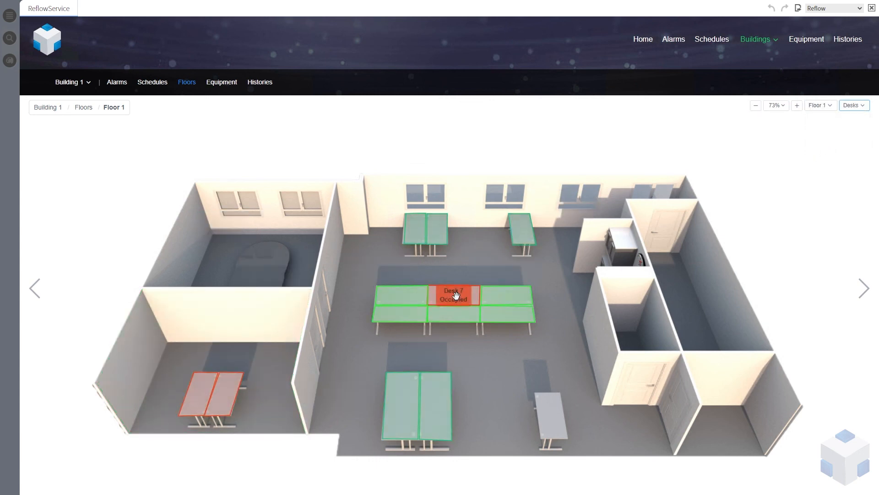
mouse_move(501, 300)
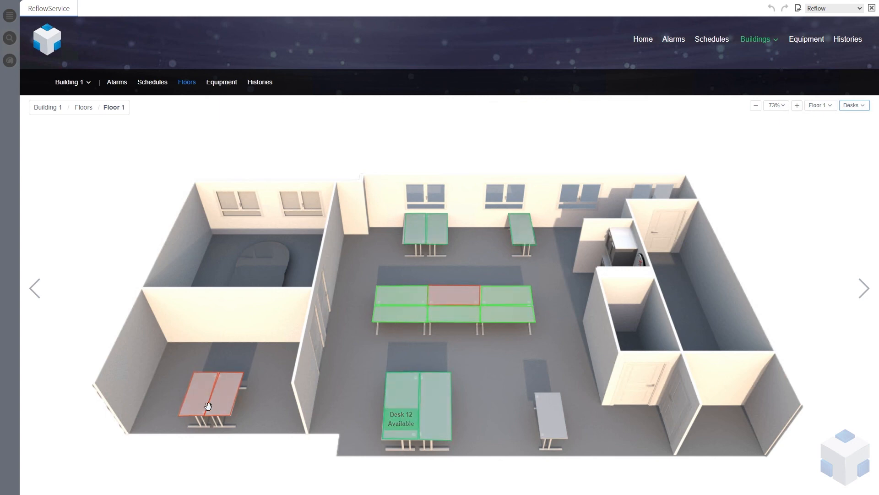
mouse_move(204, 387)
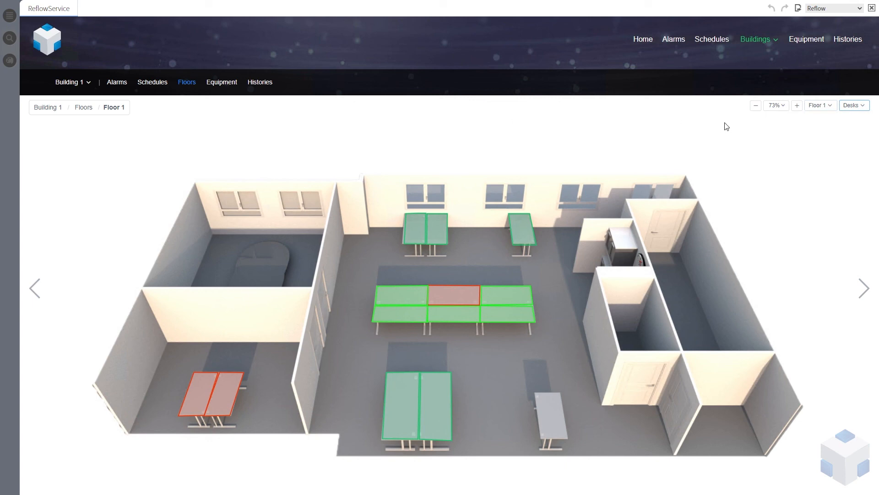
Return the floor plan to the FCUs state, inspect the office zone tooltip, and open FCU03's equipment page
left_click(852, 109)
left_click(834, 124)
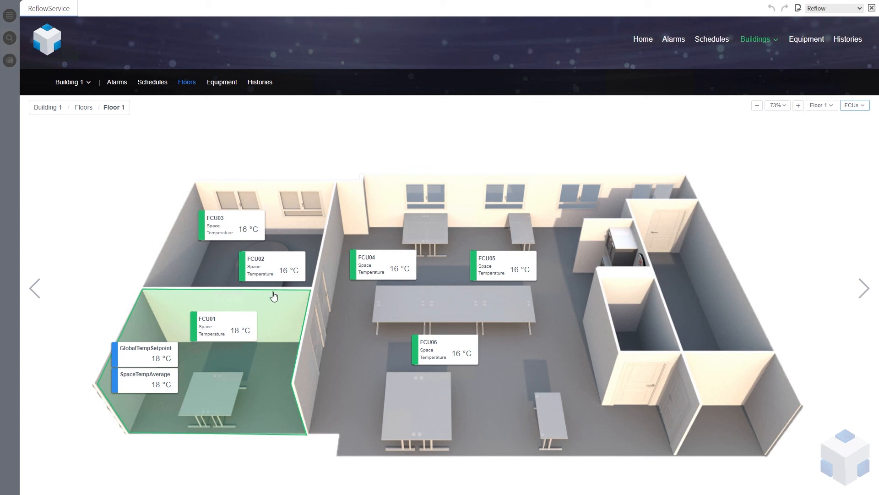
mouse_move(282, 335)
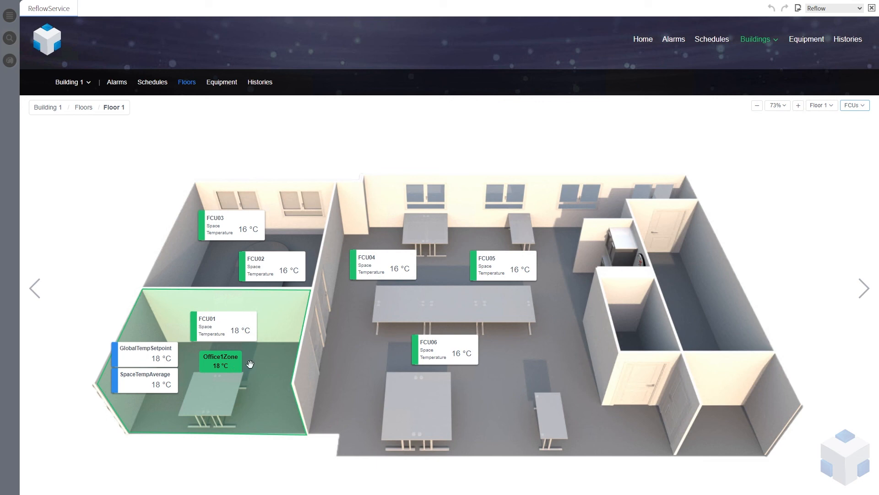
left_click(235, 225)
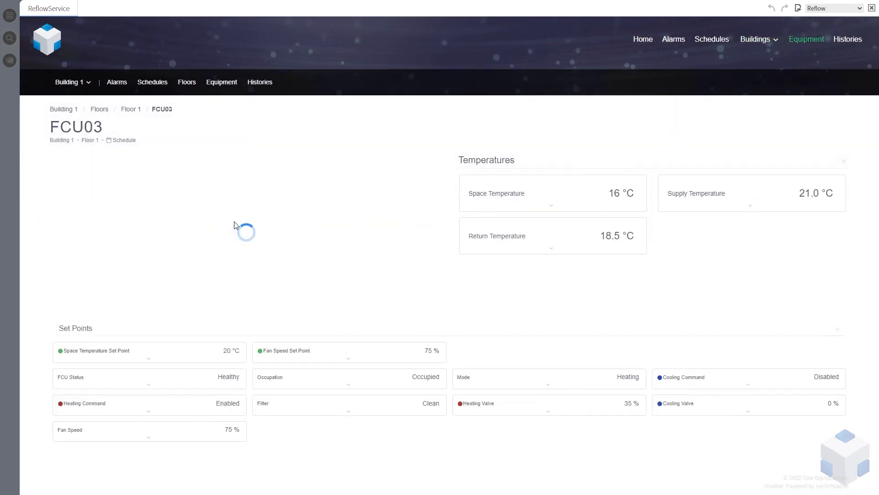